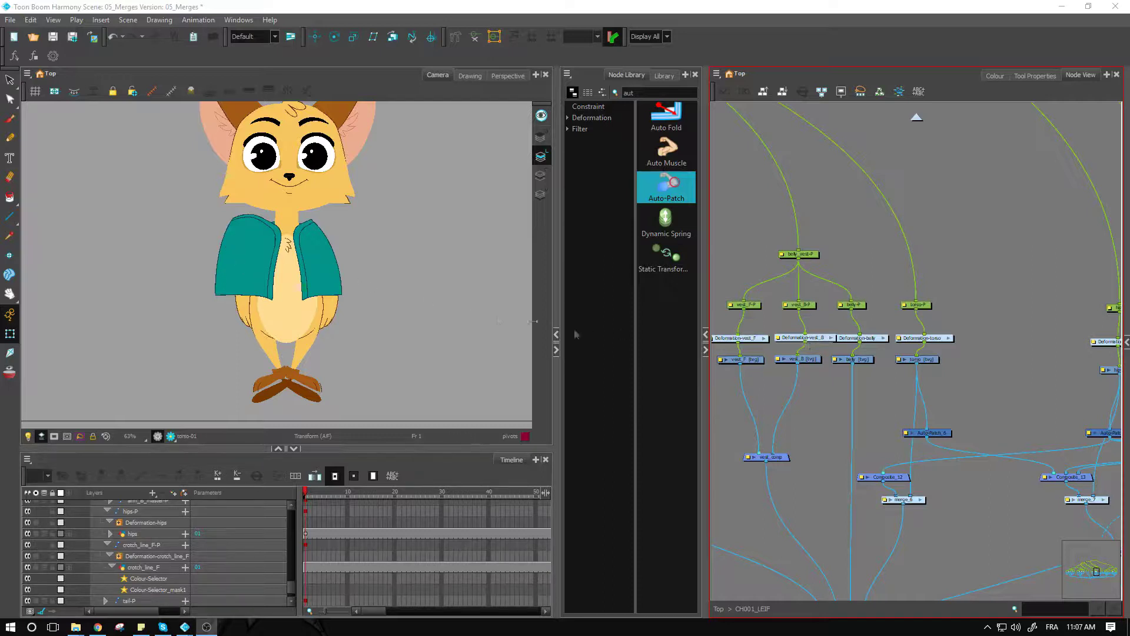
# Disable the vest_F and vest_B drawing nodes to hide both halves of the character's vest
pyautogui.click(336, 281)
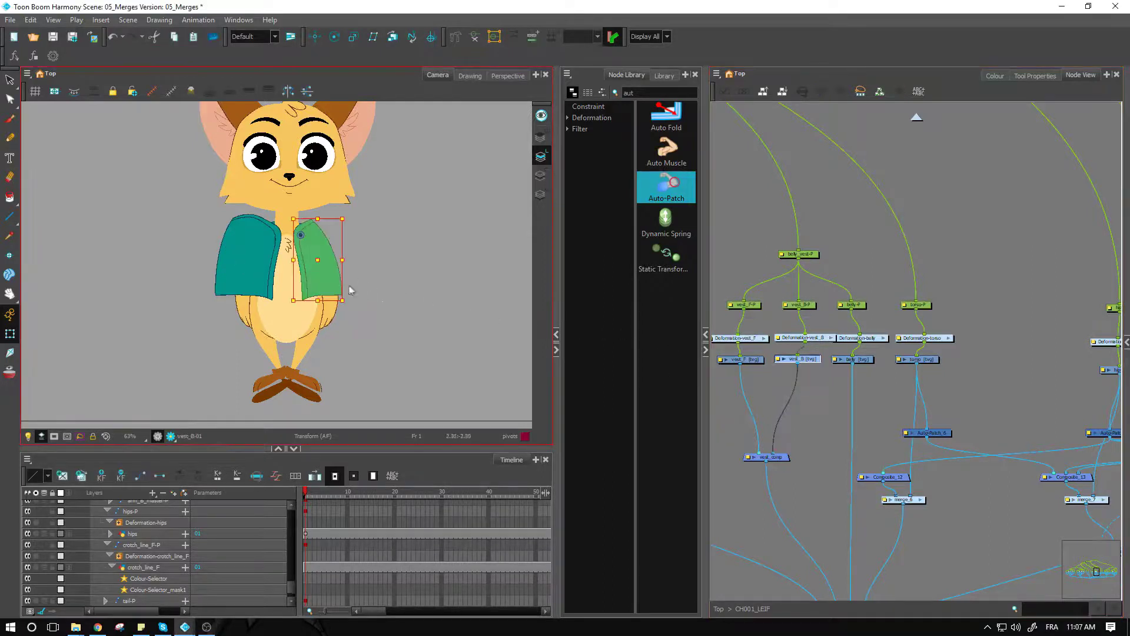
pyautogui.moveTo(815, 384); pyautogui.dragTo(725, 356)
pyautogui.press('d')
pyautogui.scroll(2, 332, 297)
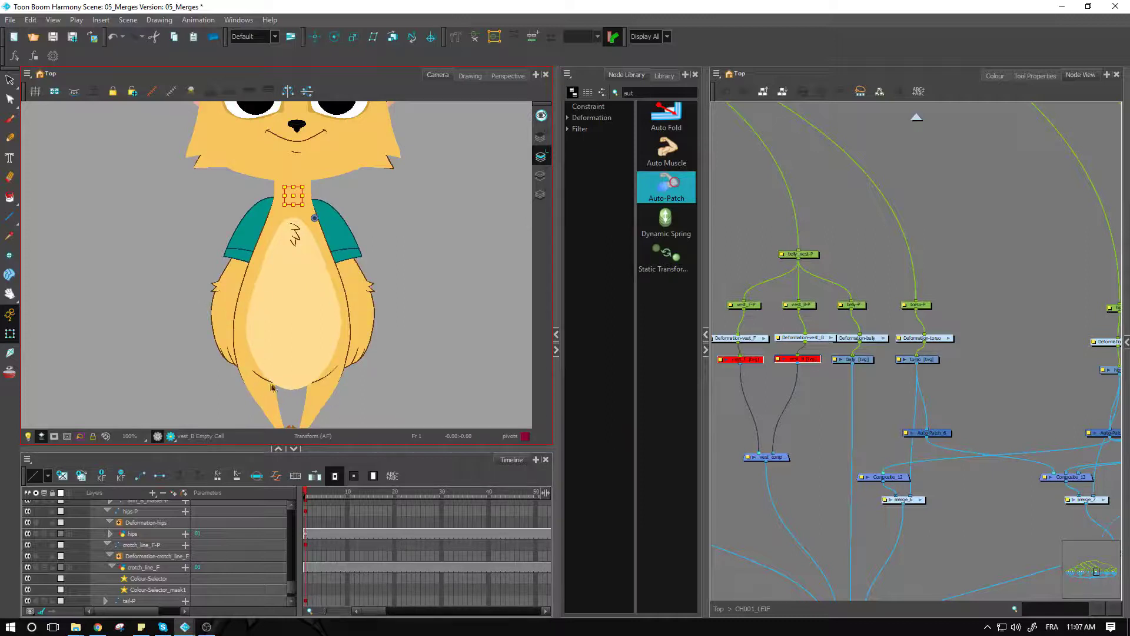
pyautogui.moveTo(390, 239); pyautogui.dragTo(391, 359)
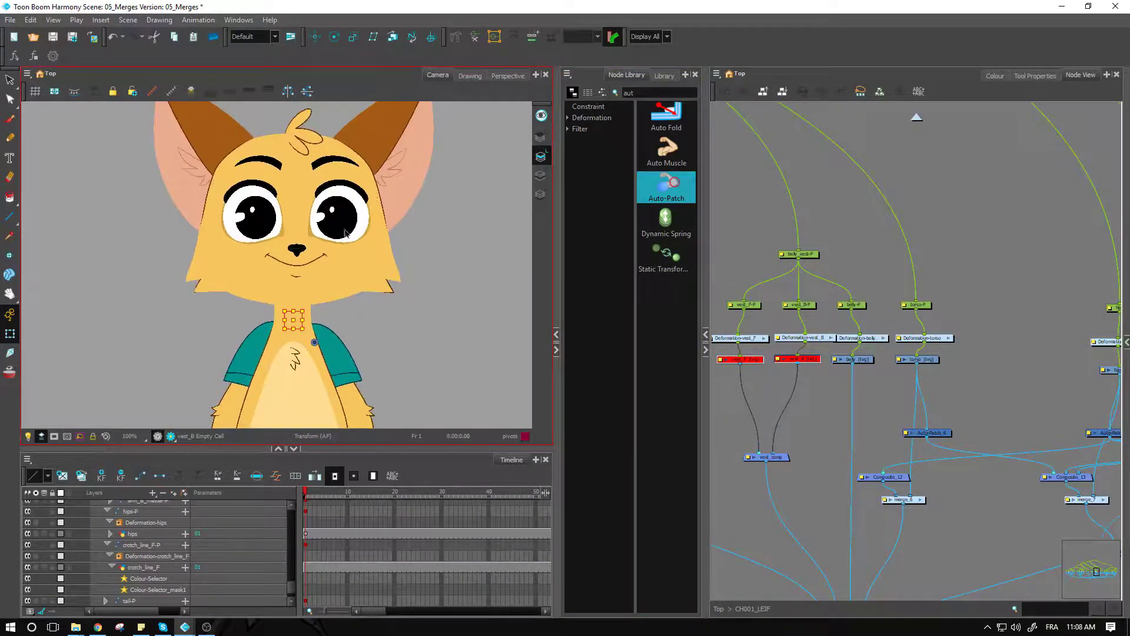
pyautogui.click(401, 317)
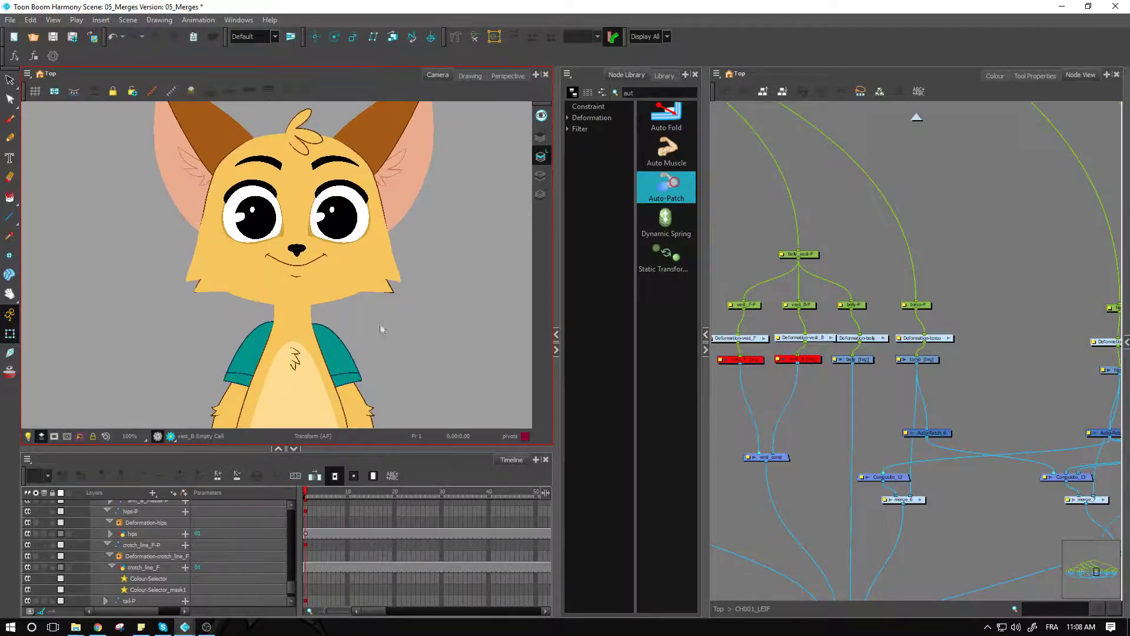
# Examine the whole character from head to feet with the vest hidden, including the two vest nodes
pyautogui.moveTo(403, 375); pyautogui.dragTo(411, 318)
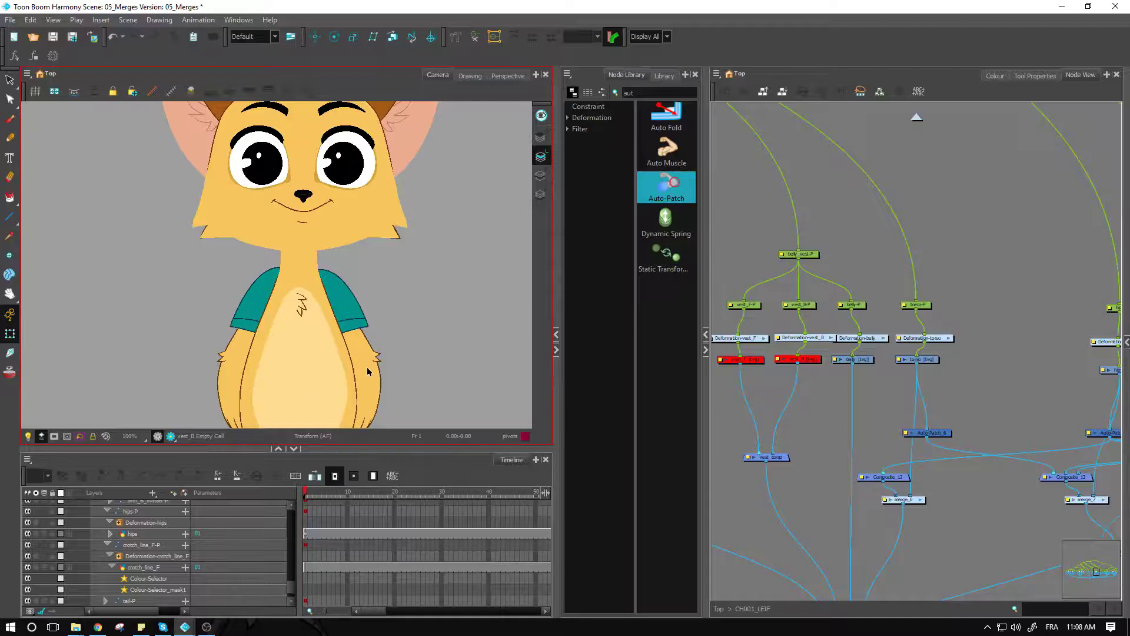
pyautogui.moveTo(373, 336); pyautogui.dragTo(369, 280)
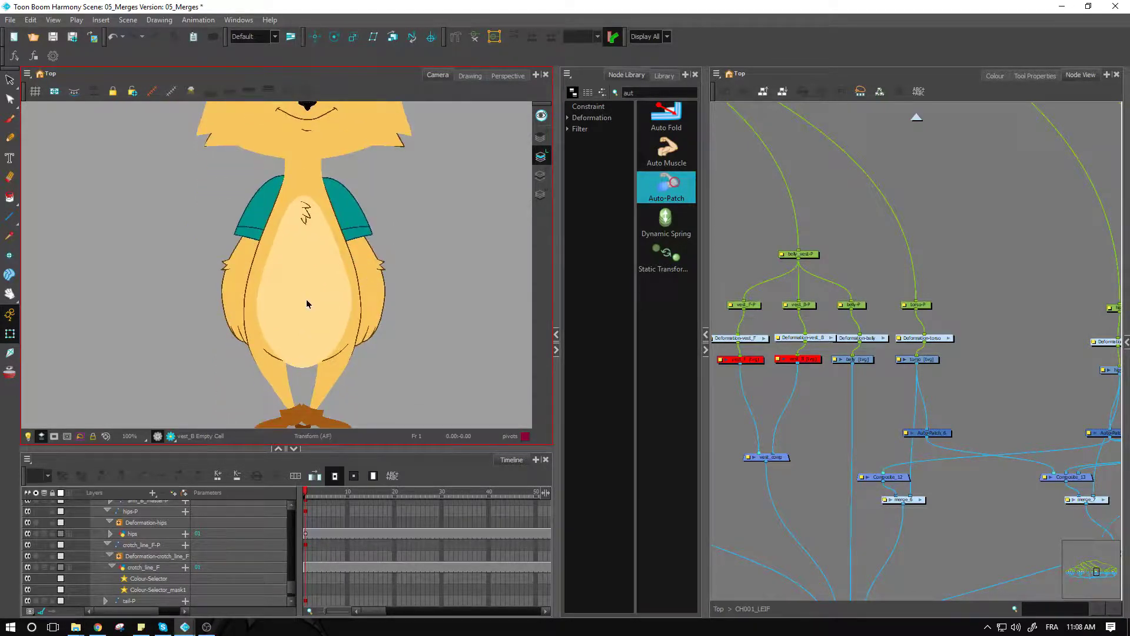
pyautogui.press('1')
pyautogui.press('1')
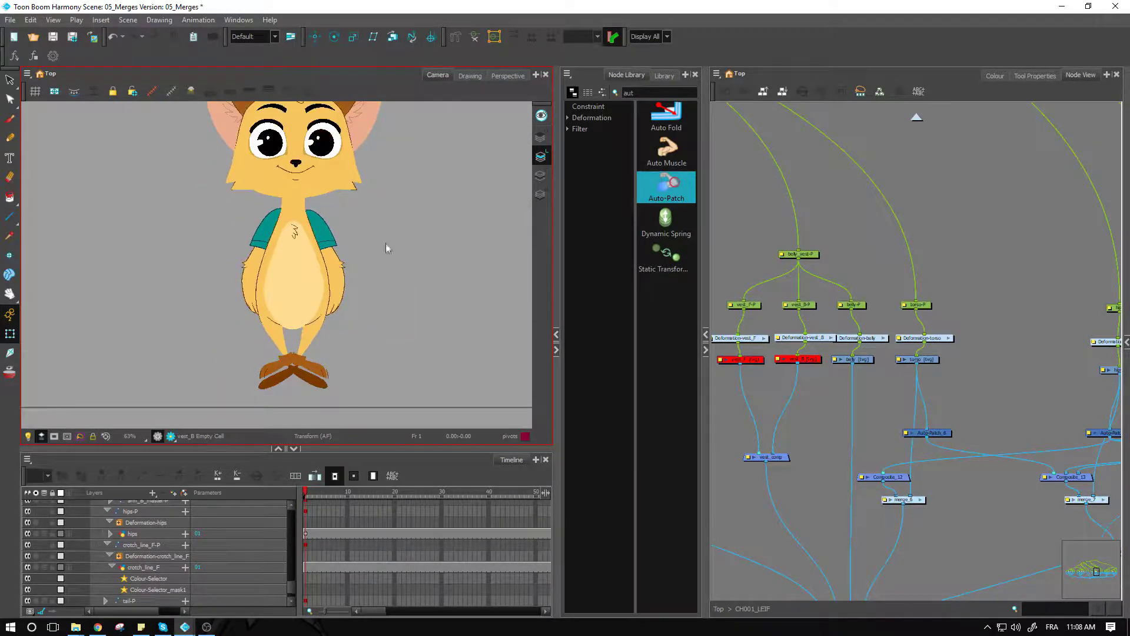
pyautogui.scroll(-1, 385, 247)
pyautogui.scroll(1, 351, 309)
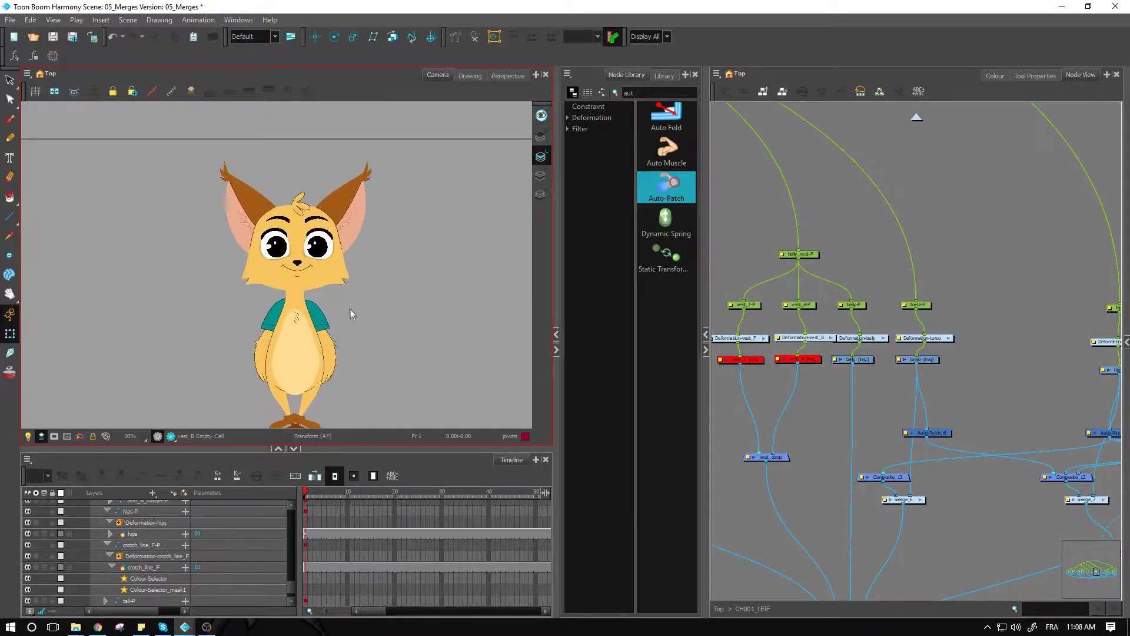
pyautogui.scroll(1, 347, 305)
pyautogui.click(801, 390)
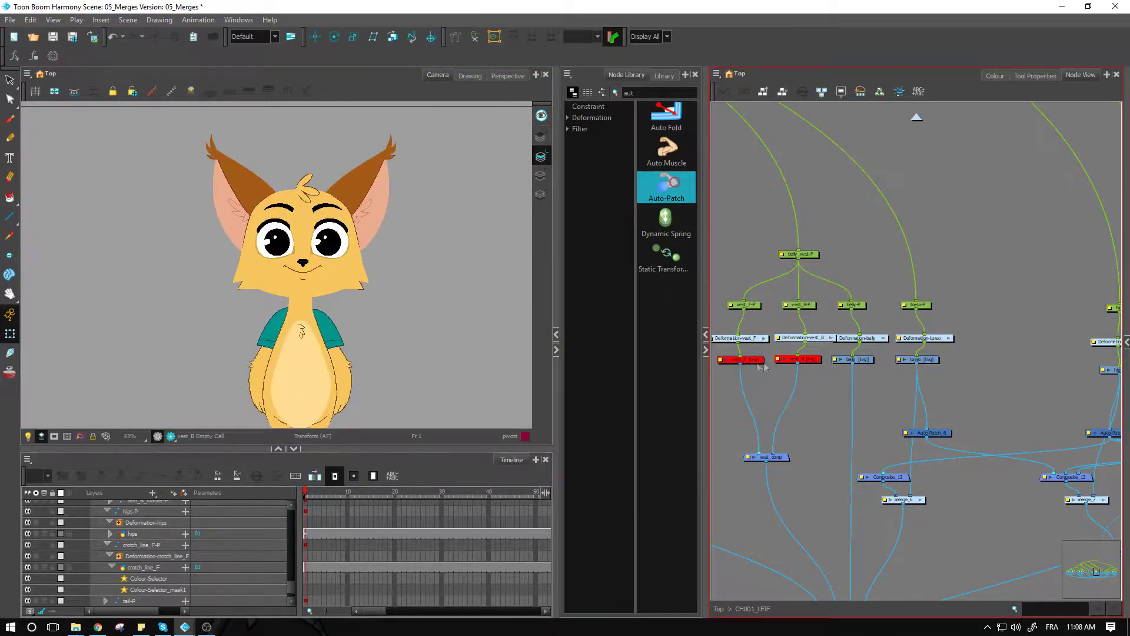
pyautogui.click(418, 359)
pyautogui.click(793, 383)
pyautogui.click(447, 351)
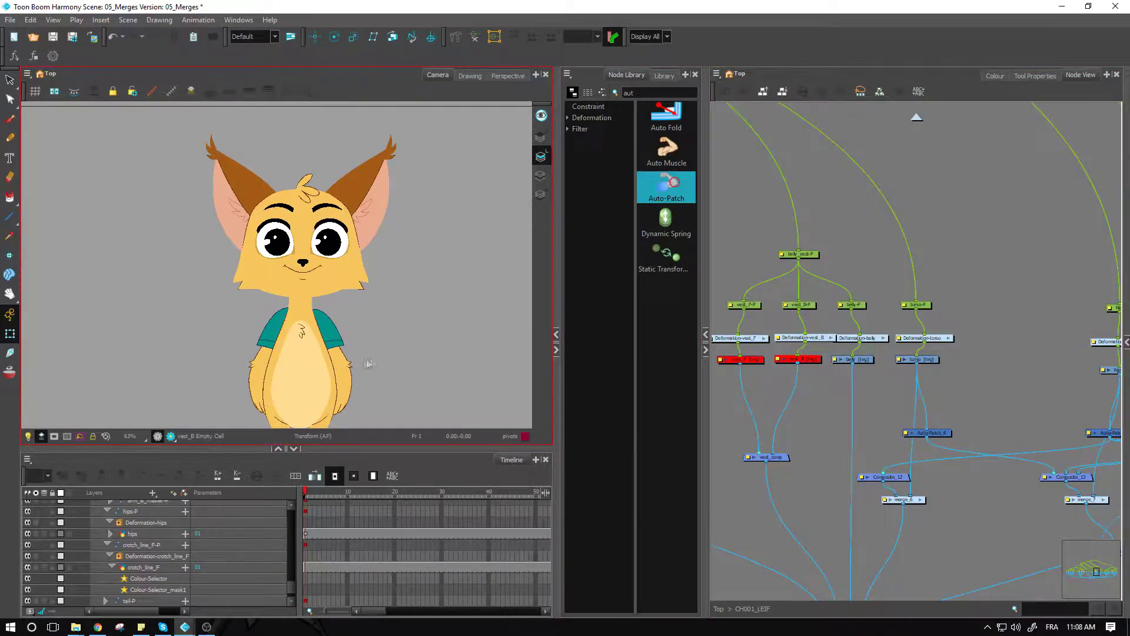
# Inspect the sleeve_B, torso and hips drawings up close, checking how they join at the shoulder and crotch
pyautogui.scroll(3, 355, 354)
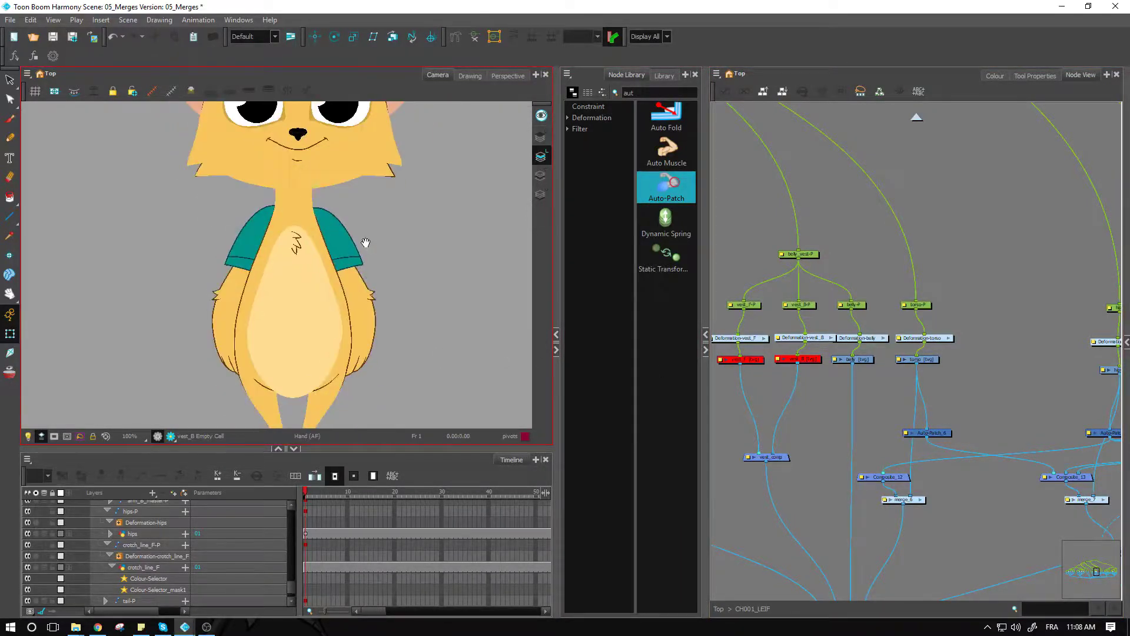
pyautogui.click(361, 253)
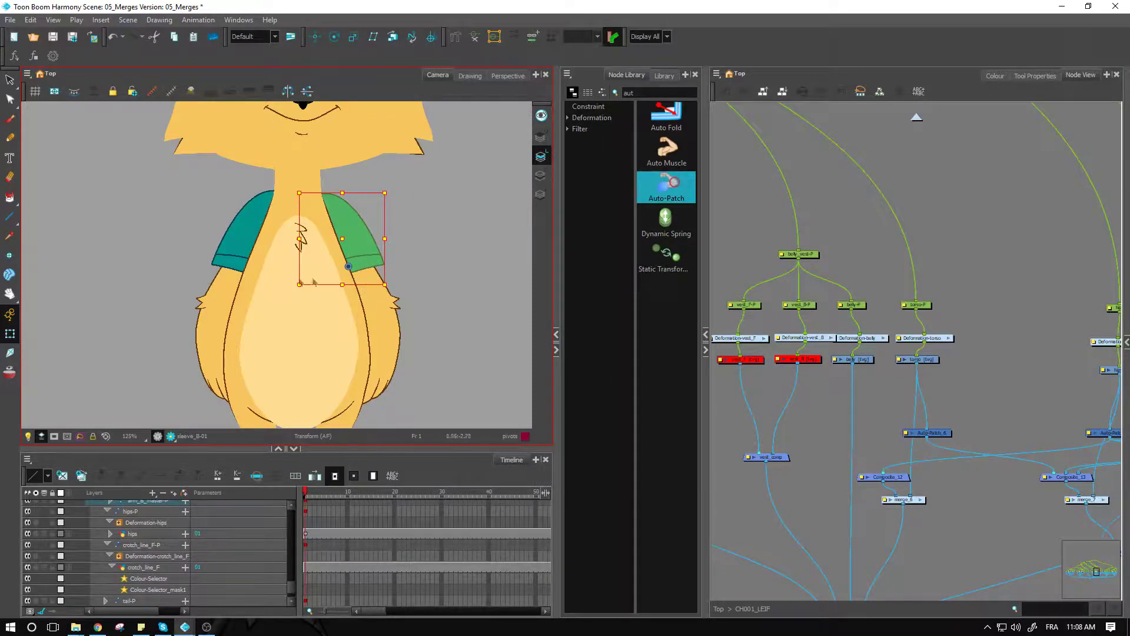
pyautogui.moveTo(307, 350); pyautogui.dragTo(297, 280)
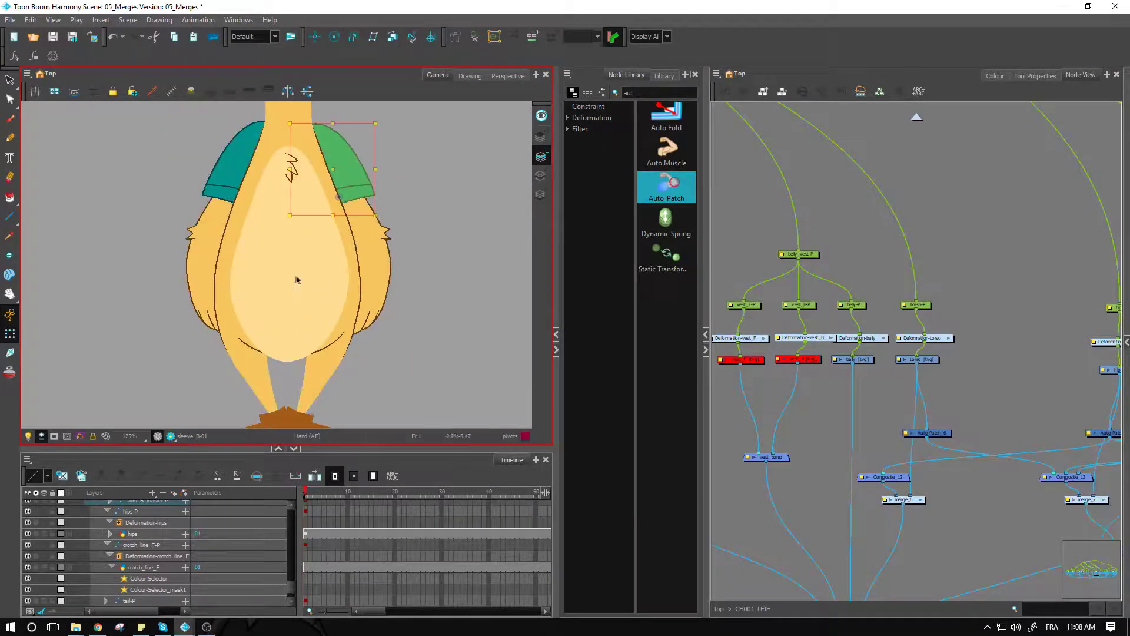
pyautogui.click(305, 308)
pyautogui.click(335, 344)
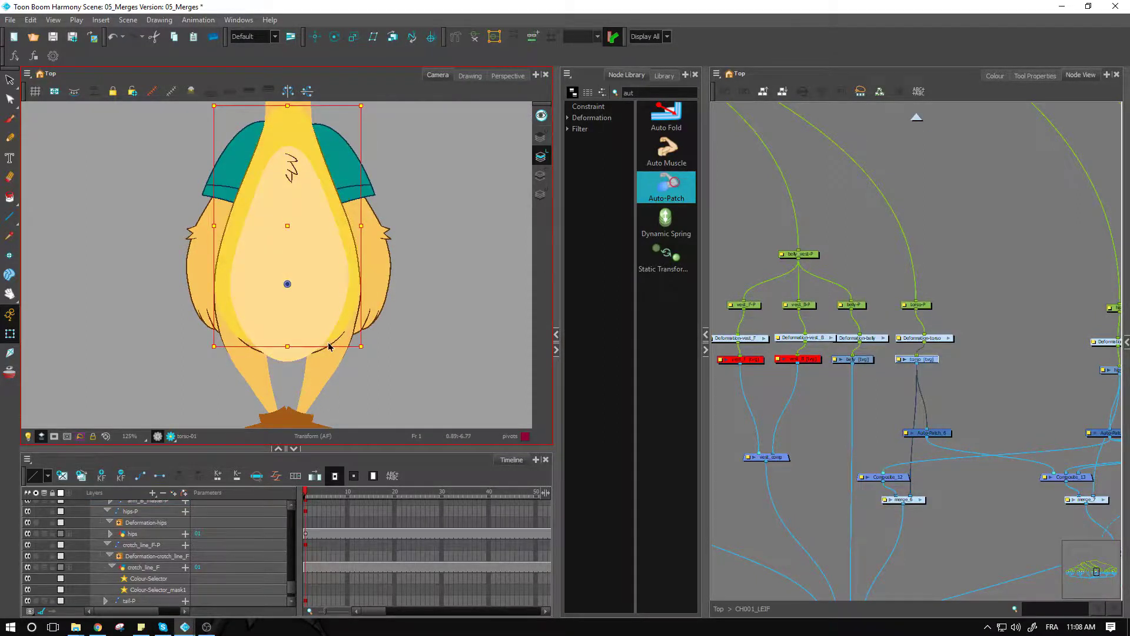
pyautogui.click(312, 351)
pyautogui.press('2')
pyautogui.press('2')
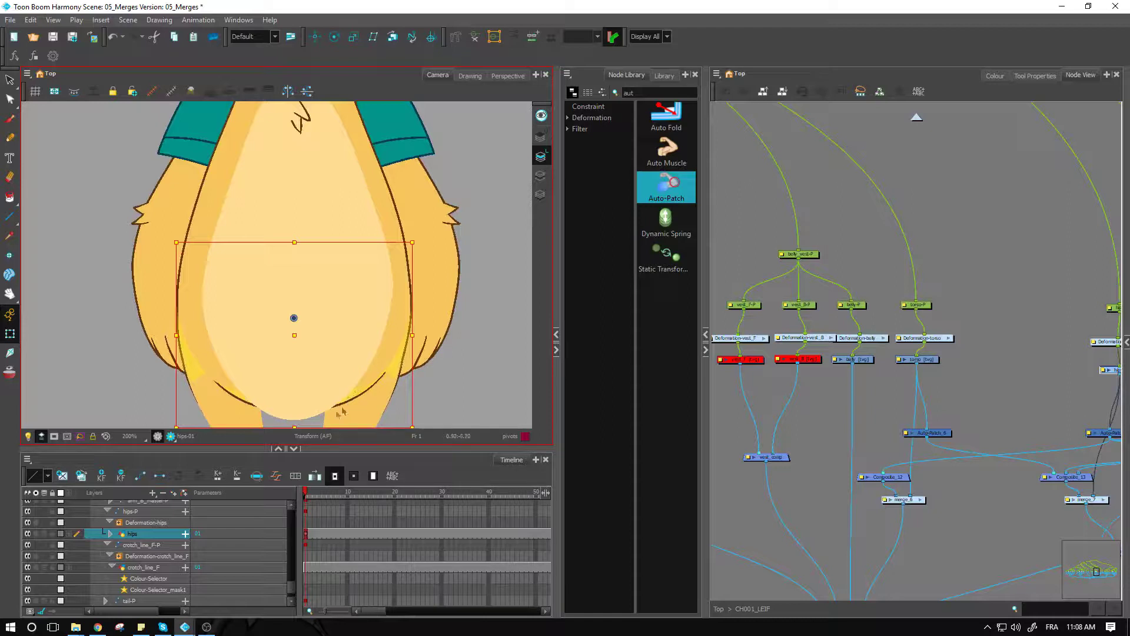
pyautogui.click(501, 357)
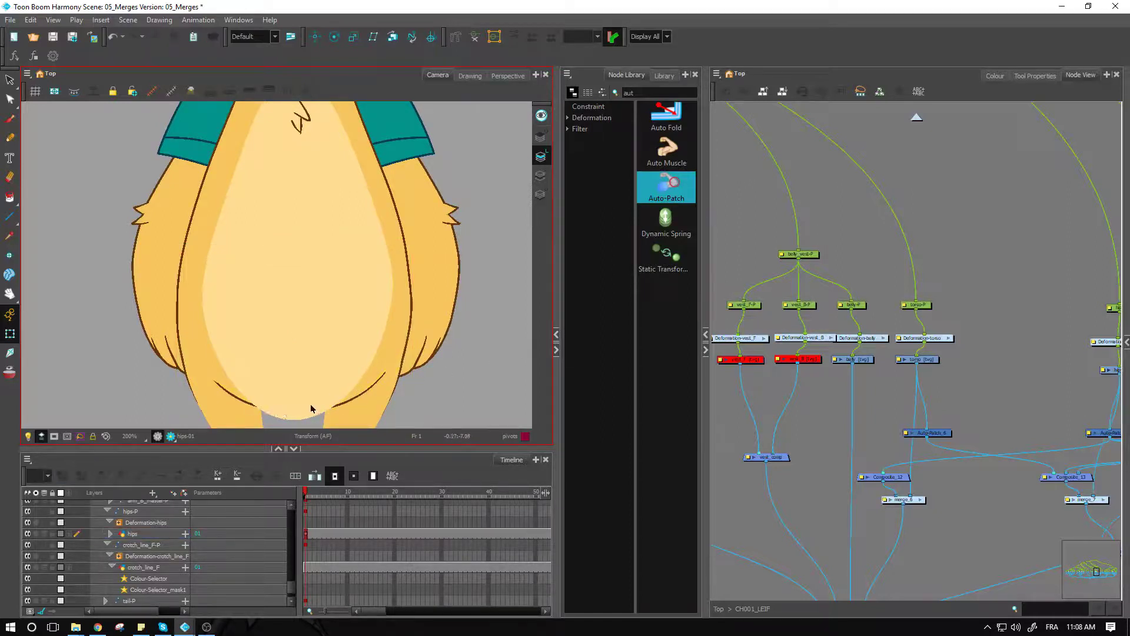
# Inspect both ankle drawings where the feet meet the legs, followed by the neck and shoulder area
pyautogui.scroll(-2, 303, 381)
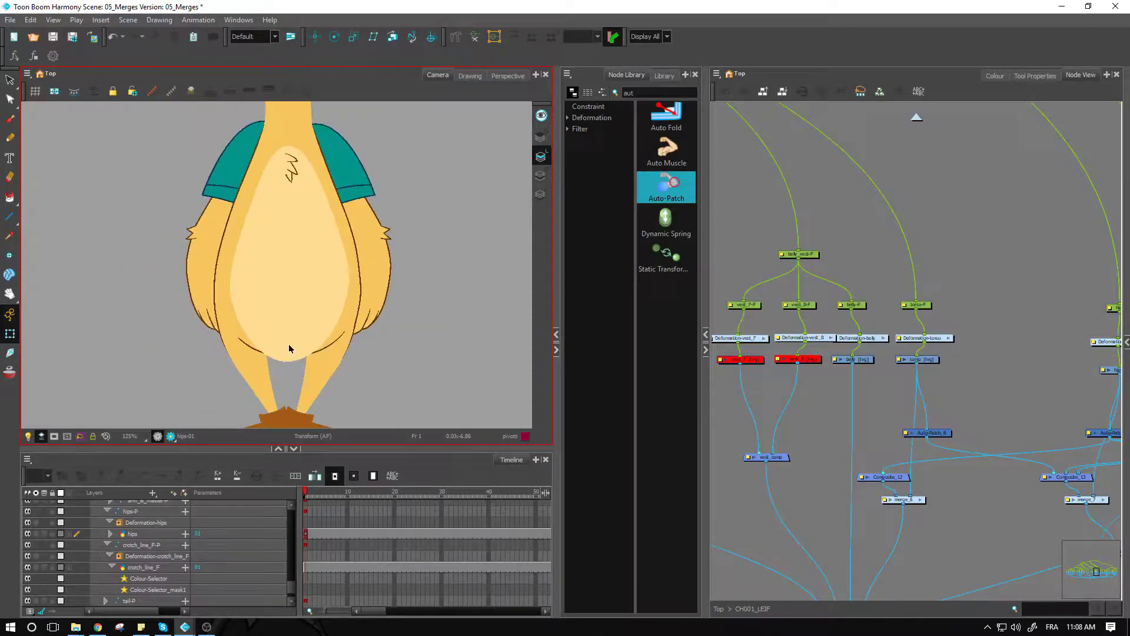
pyautogui.scroll(2, 353, 397)
pyautogui.click(276, 289)
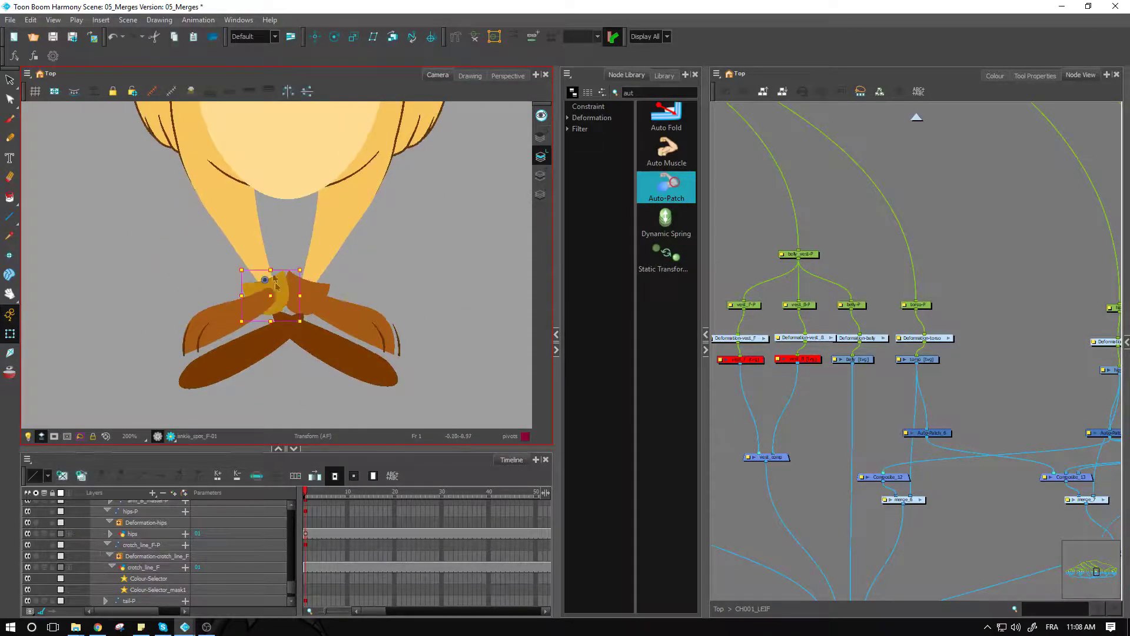
pyautogui.click(309, 297)
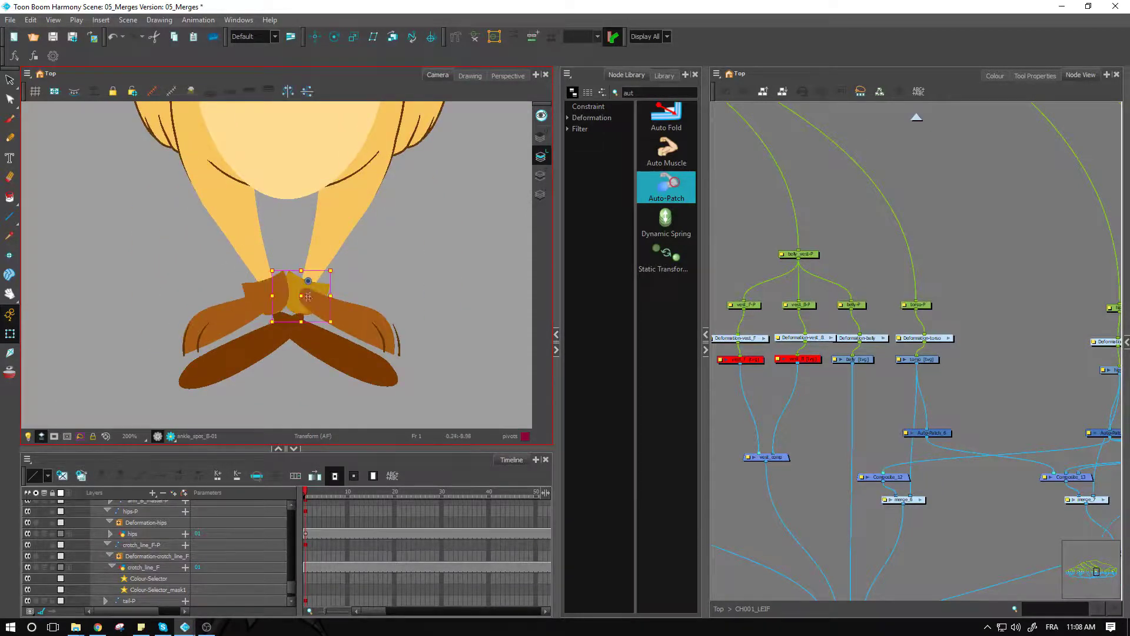
pyautogui.click(271, 284)
pyautogui.scroll(-2, 279, 288)
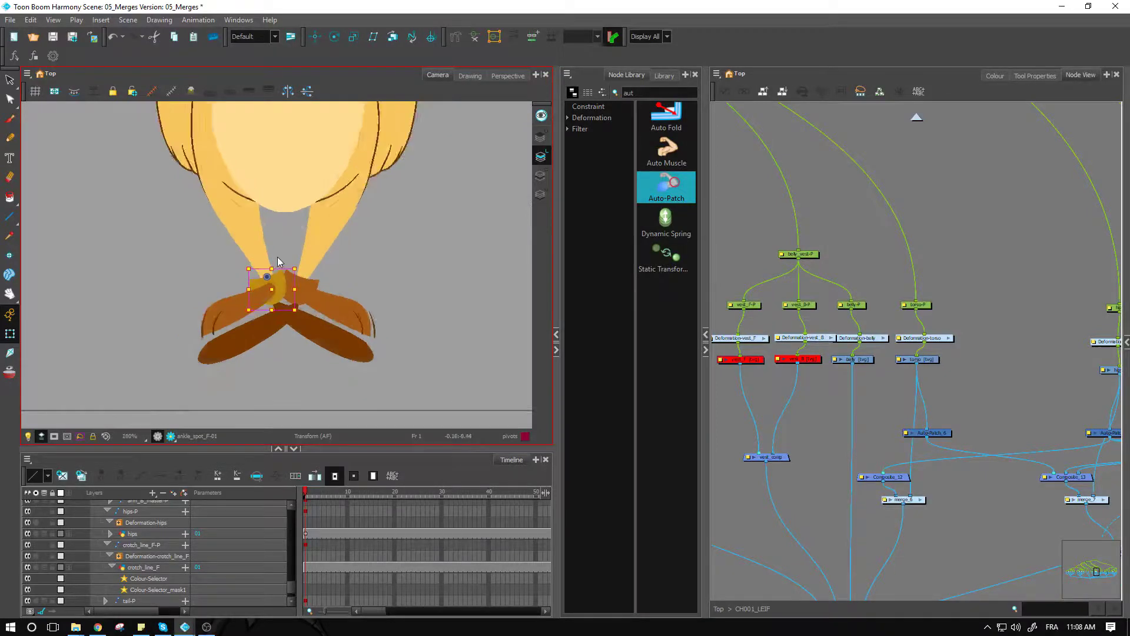
pyautogui.press('space')
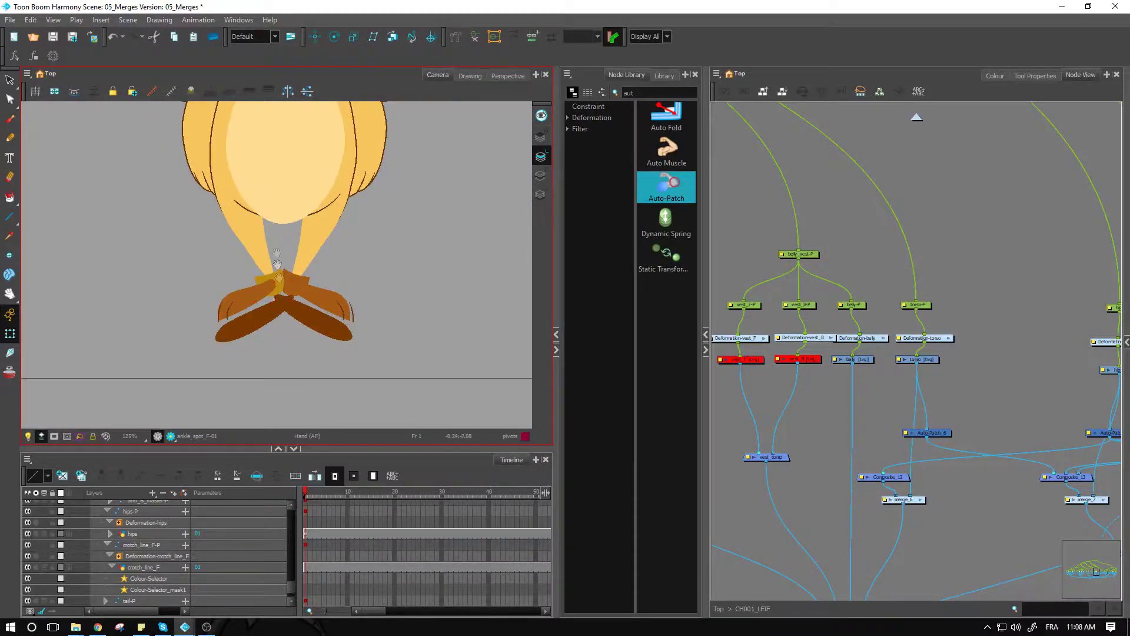
pyautogui.moveTo(254, 142); pyautogui.dragTo(276, 321)
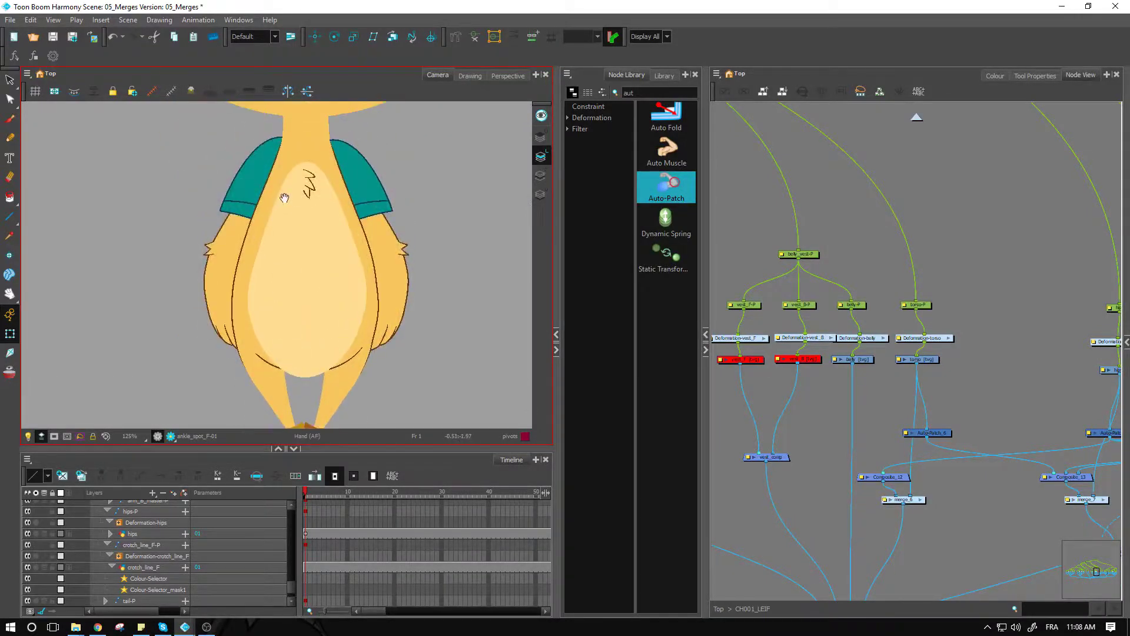
pyautogui.moveTo(290, 132); pyautogui.dragTo(272, 282)
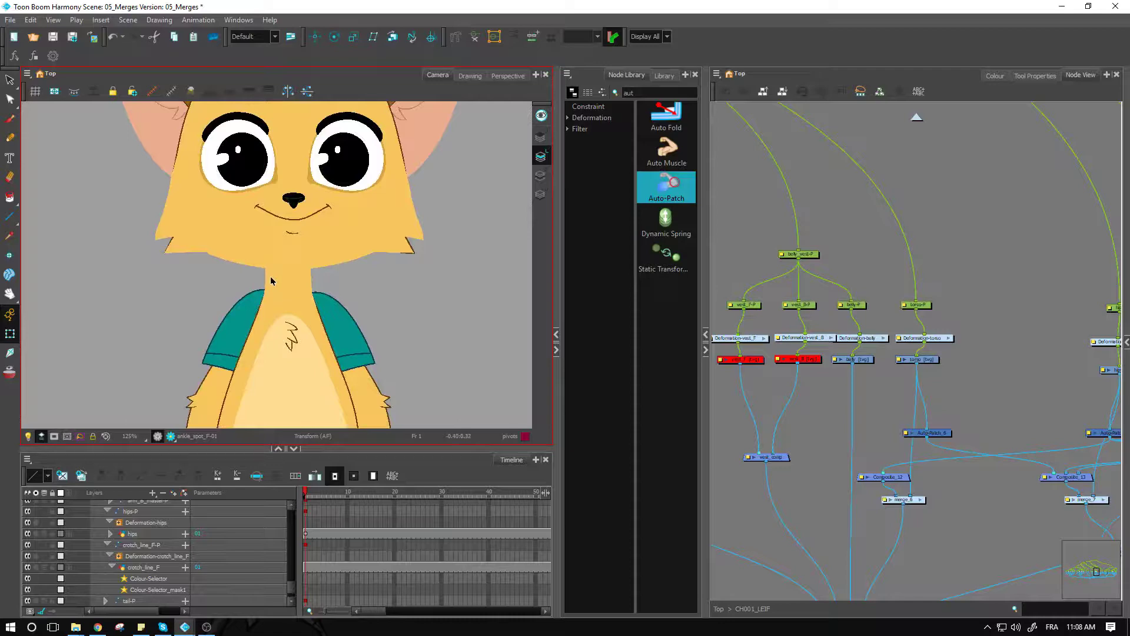
pyautogui.scroll(-1, 273, 273)
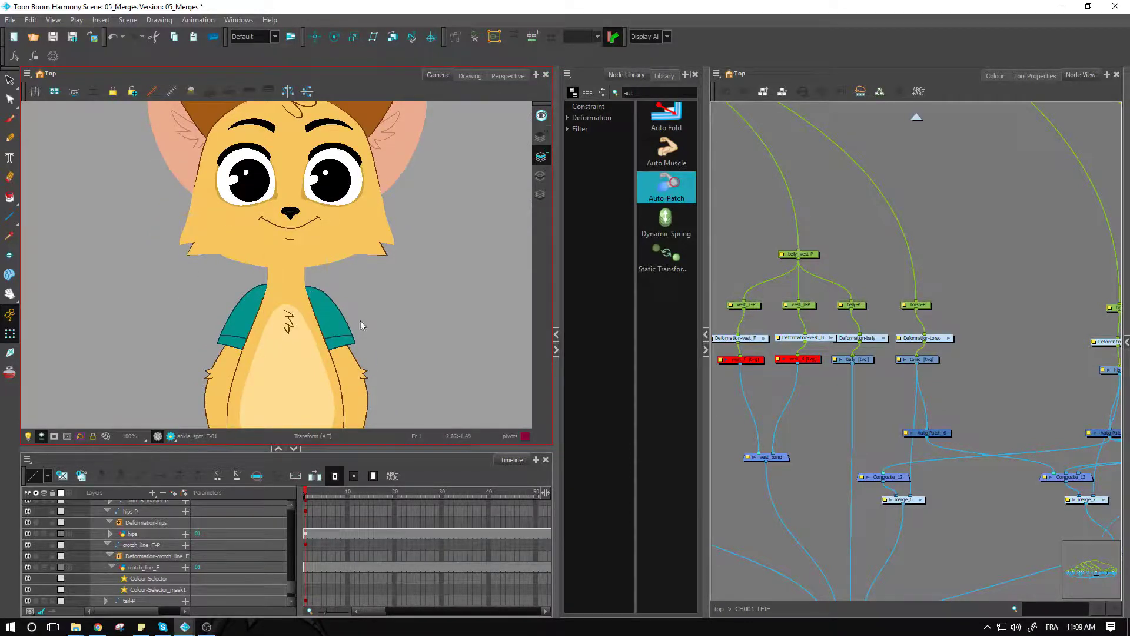
# Select the pupil_F drawing, go up to the parent controlling both eyes, and try moving them together
pyautogui.click(416, 271)
pyautogui.moveTo(293, 174); pyautogui.dragTo(302, 267)
pyautogui.scroll(1, 298, 267)
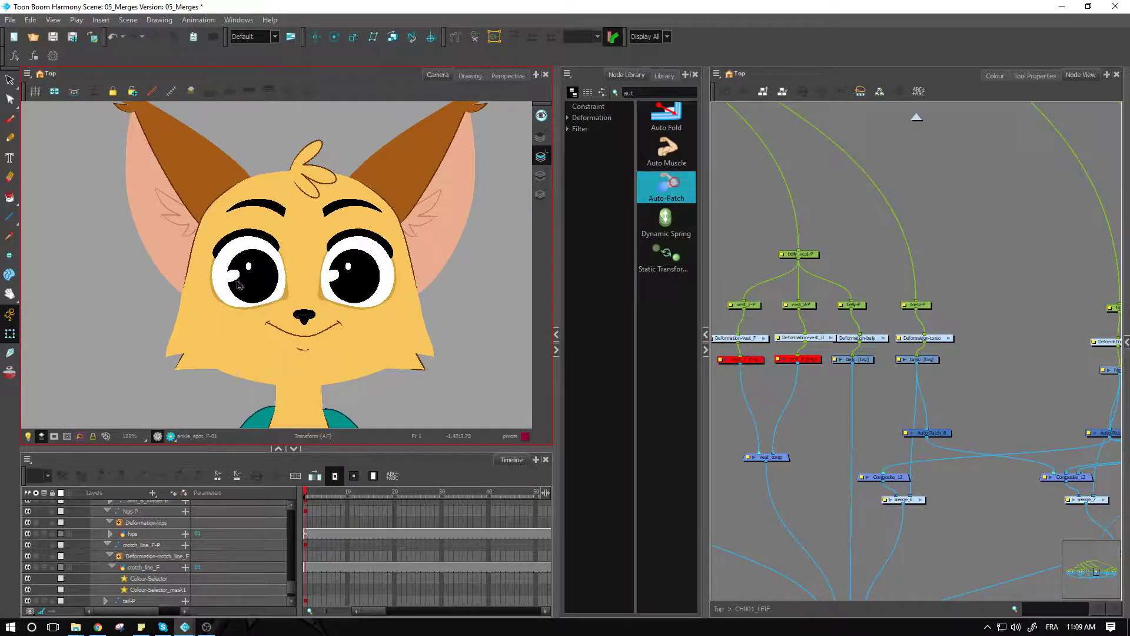
pyautogui.click(270, 287)
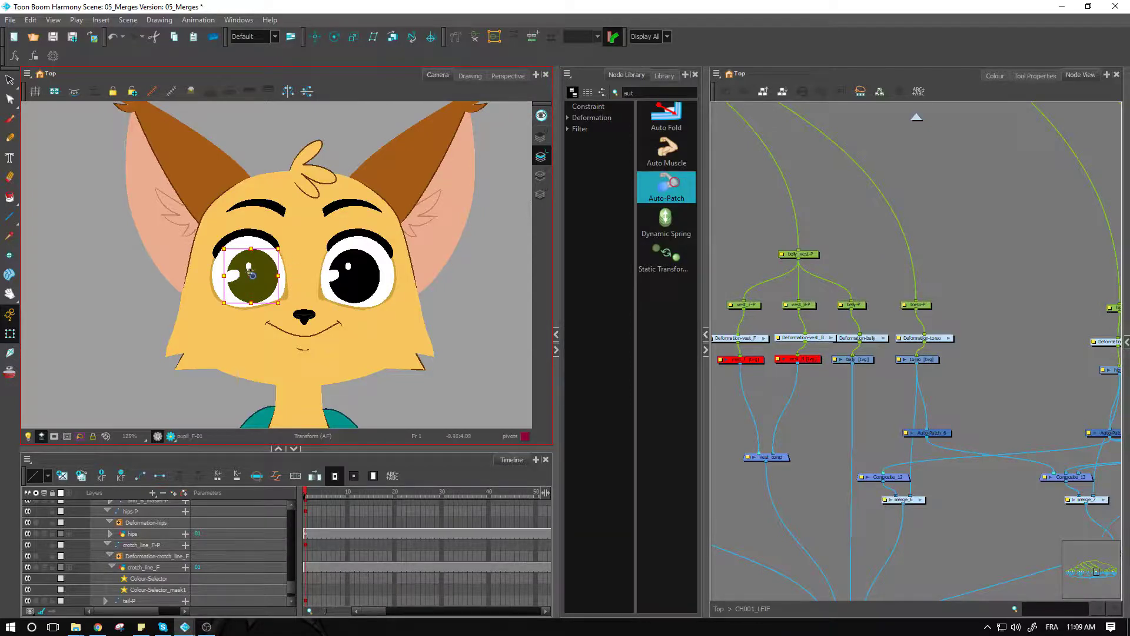
pyautogui.press('b')
pyautogui.press('b')
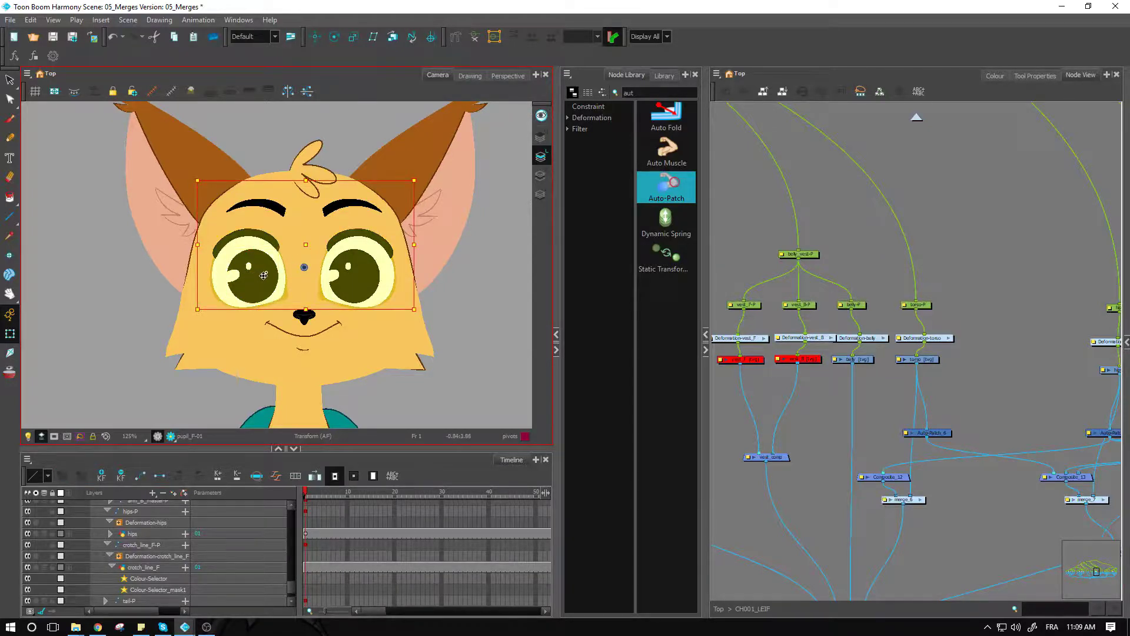
pyautogui.press('b')
pyautogui.moveTo(255, 288); pyautogui.dragTo(174, 295)
pyautogui.click(484, 312)
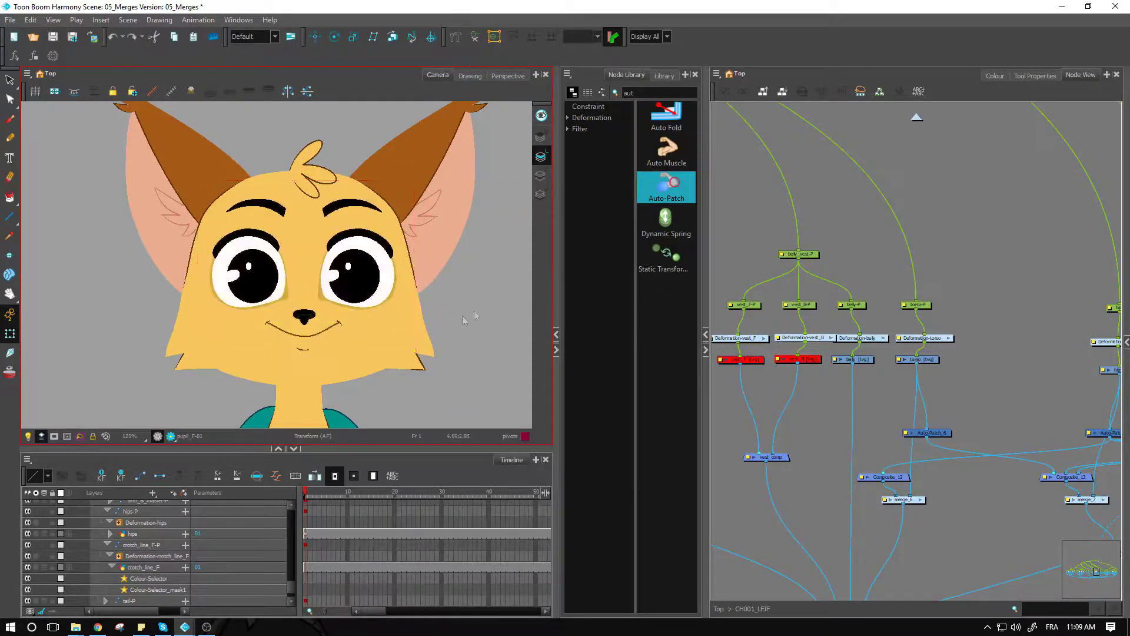
# Select the head drawing and examine how its forehead area fits around the eyes
pyautogui.click(395, 285)
pyautogui.click(389, 225)
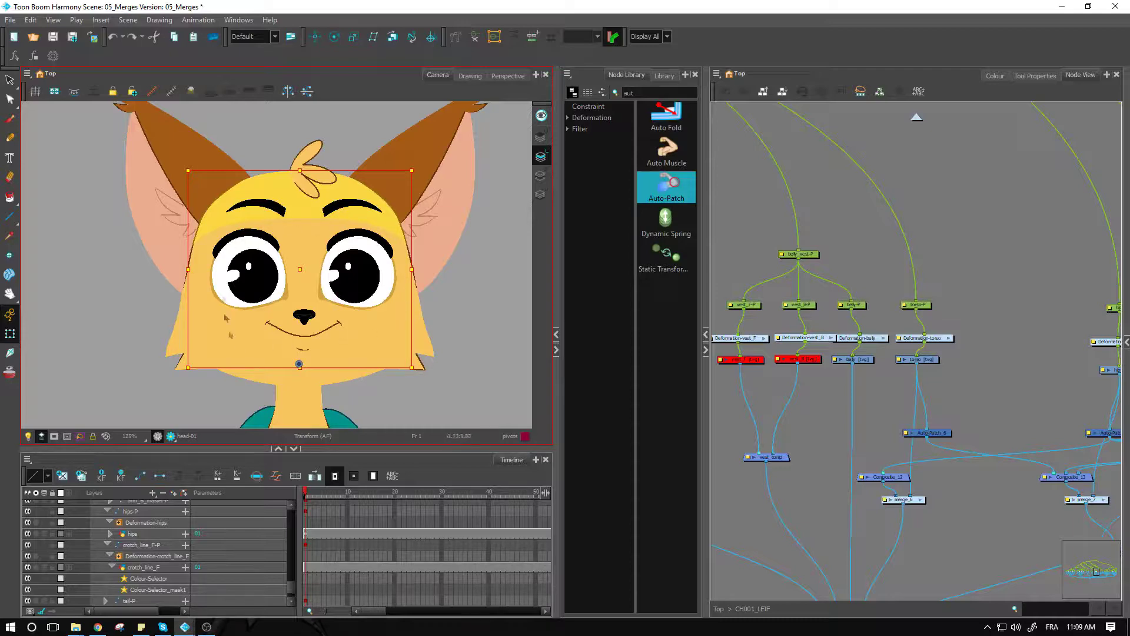
pyautogui.click(478, 285)
pyautogui.press('1')
pyautogui.press('1')
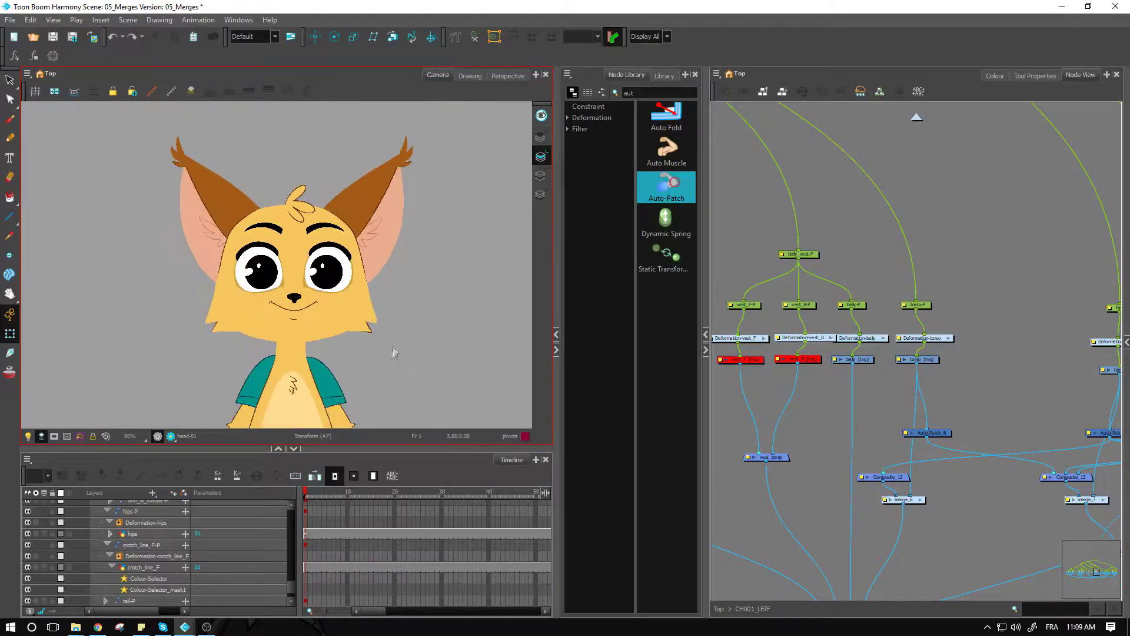
# Re-enable the vest_F and vest_B drawing nodes to show the vest, and disable both again
pyautogui.moveTo(362, 376); pyautogui.dragTo(373, 284)
pyautogui.moveTo(822, 385); pyautogui.dragTo(730, 357)
pyautogui.press('a')
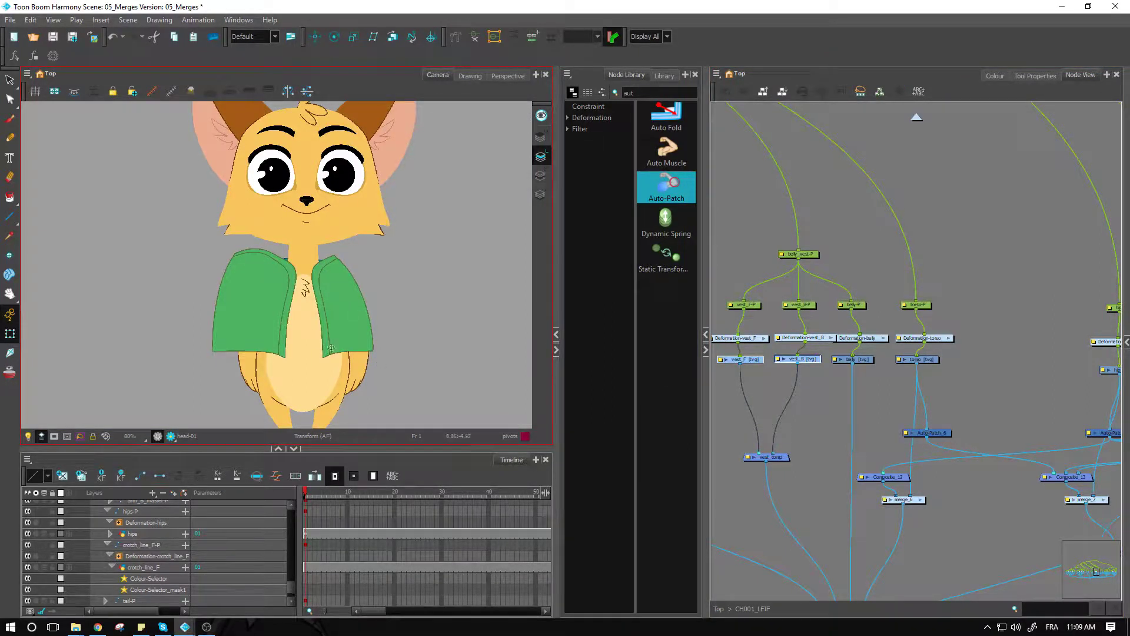
pyautogui.moveTo(820, 375); pyautogui.dragTo(730, 363)
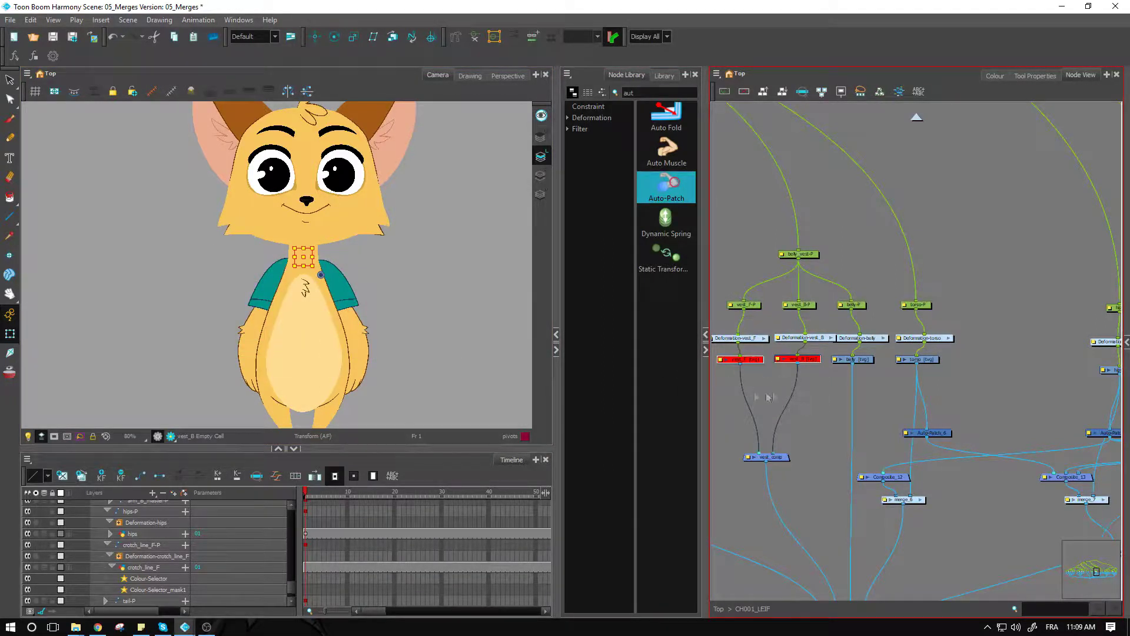
# Select the sleeve_F drawing and locate its node and the neighbouring arm_F and forearm_F patch nodes in the network
pyautogui.click(259, 297)
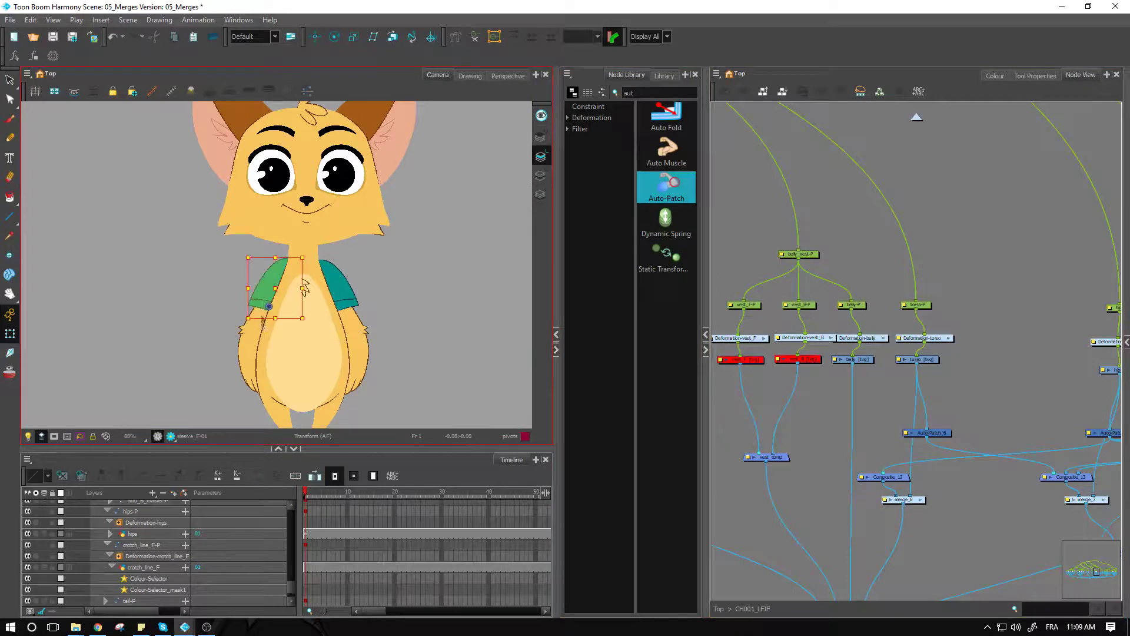
pyautogui.scroll(1, 268, 320)
pyautogui.press('2')
pyautogui.press('2')
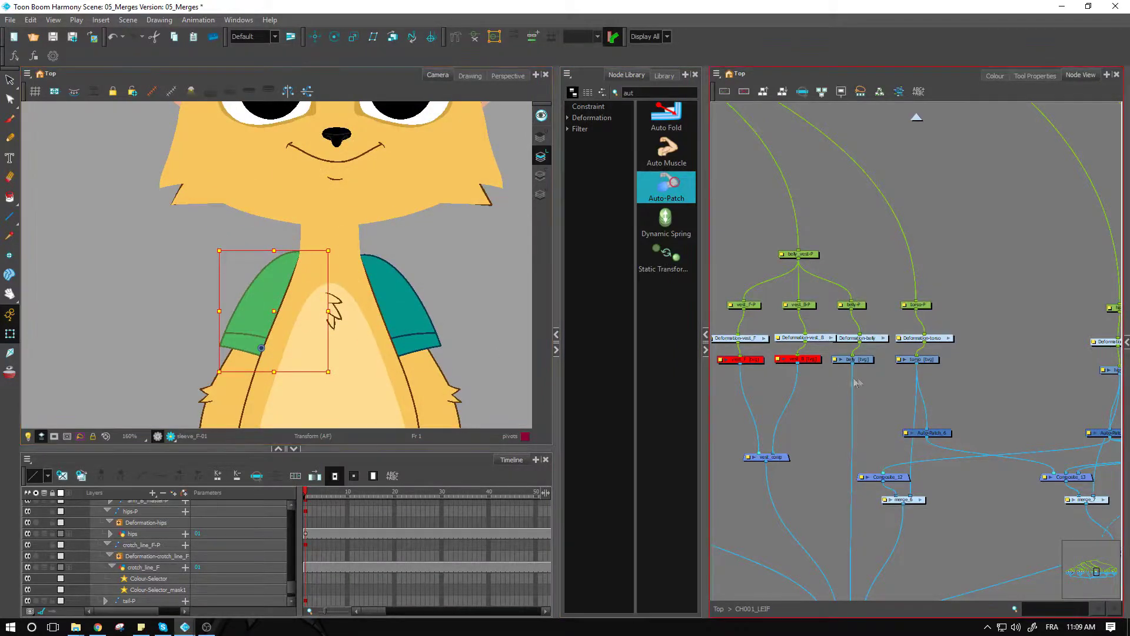
pyautogui.press('o')
pyautogui.press('1')
pyautogui.moveTo(895, 465); pyautogui.dragTo(1040, 411)
pyautogui.press('2')
pyautogui.press('2')
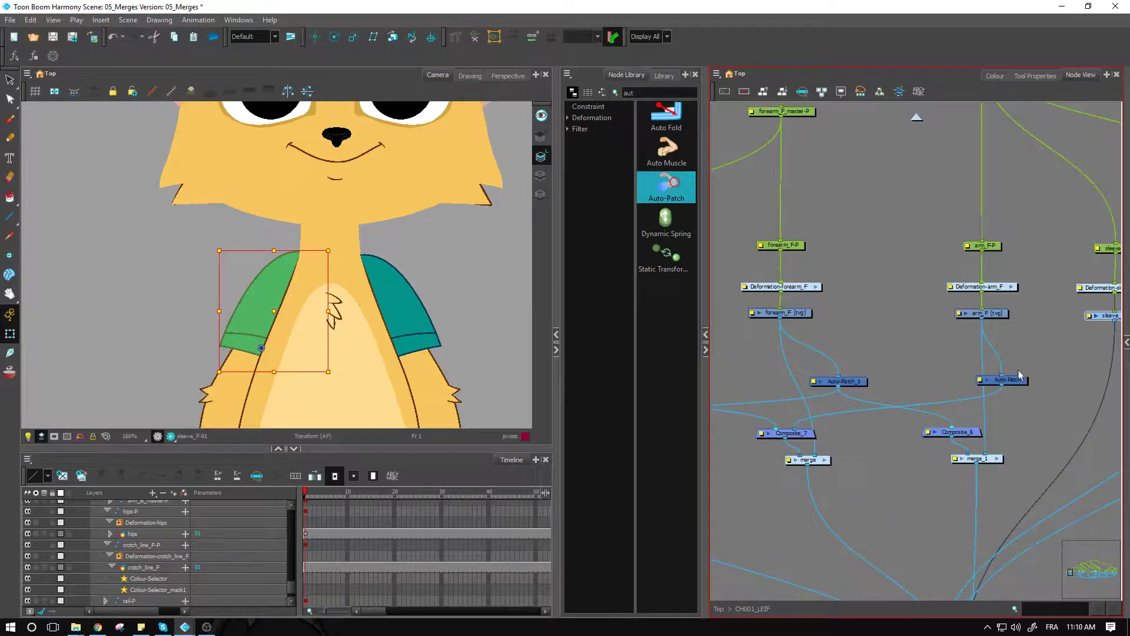
# Select the sleeve_F drawing node beside arm_F, examine the network inside the merge_1 group, and return to the CH001_LEIF level
pyautogui.click(1045, 412)
pyautogui.moveTo(1046, 412); pyautogui.dragTo(933, 413)
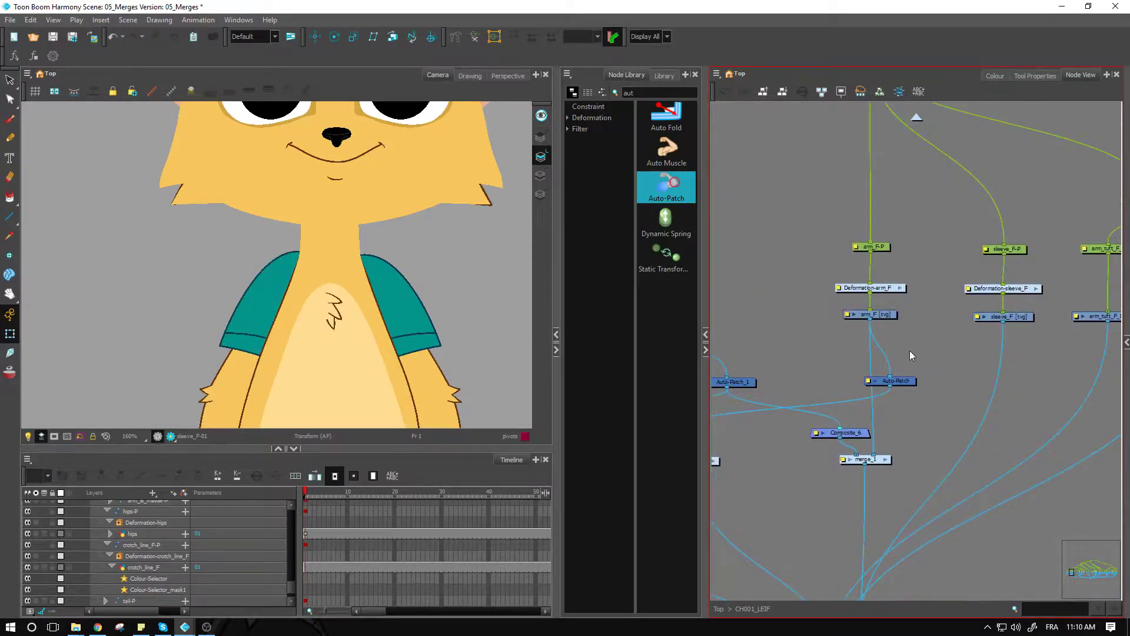
pyautogui.click(1020, 318)
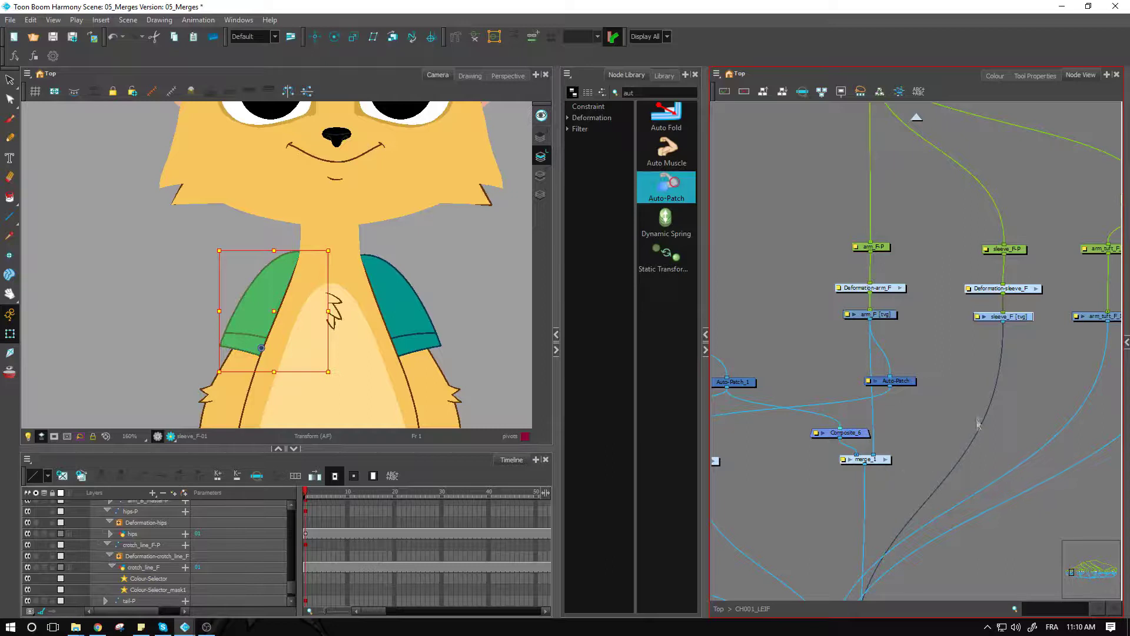
pyautogui.click(1020, 325)
pyautogui.click(1025, 318)
pyautogui.click(885, 459)
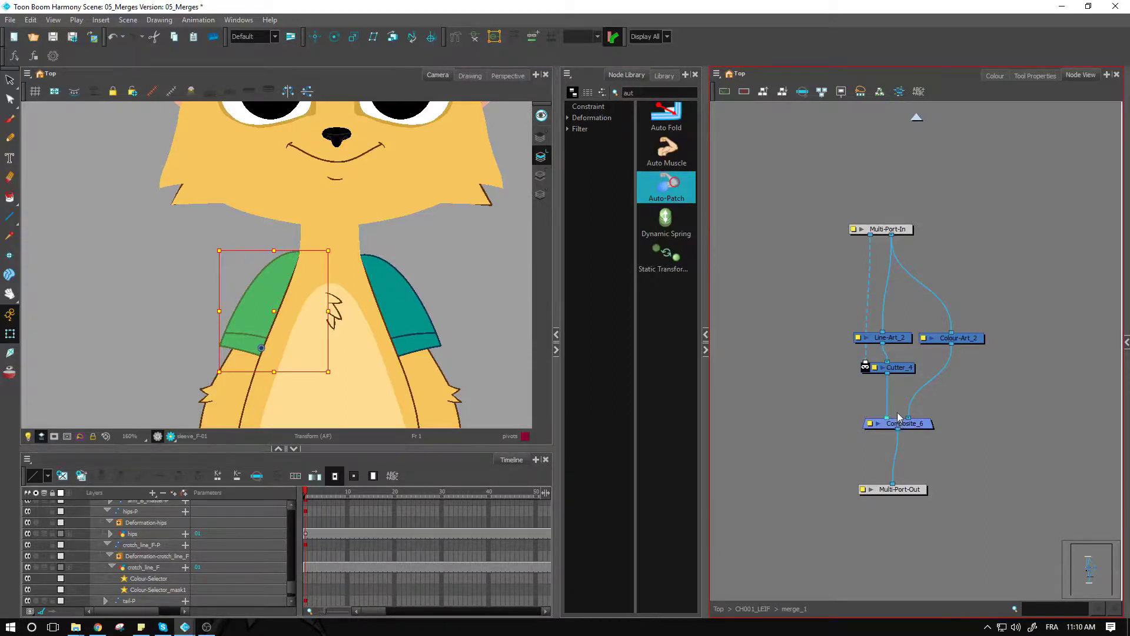
pyautogui.click(759, 608)
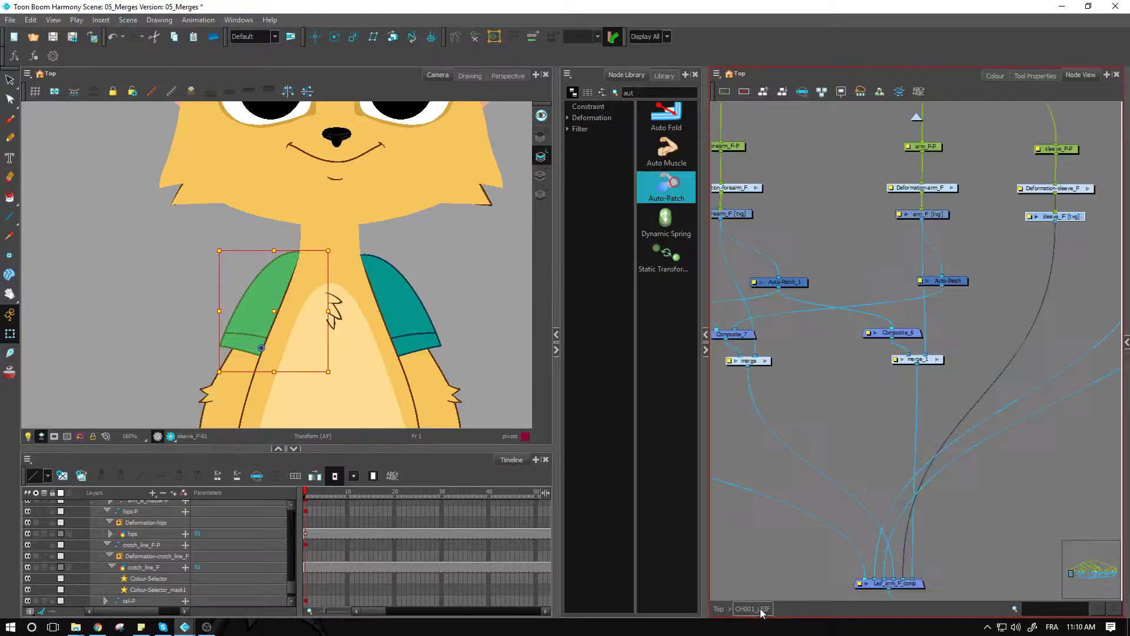
# Reroute the sleeve_F drawing's output from Leif_arm_F_comp to a new input port on the merge_1 group
pyautogui.click(955, 382)
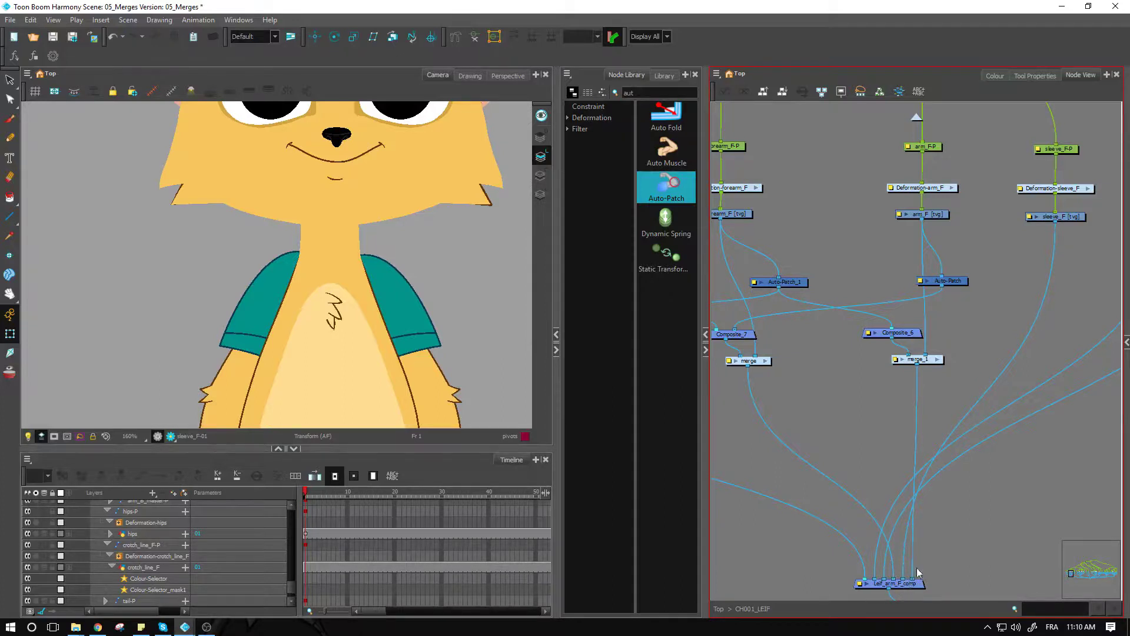
pyautogui.moveTo(1028, 331); pyautogui.dragTo(945, 346)
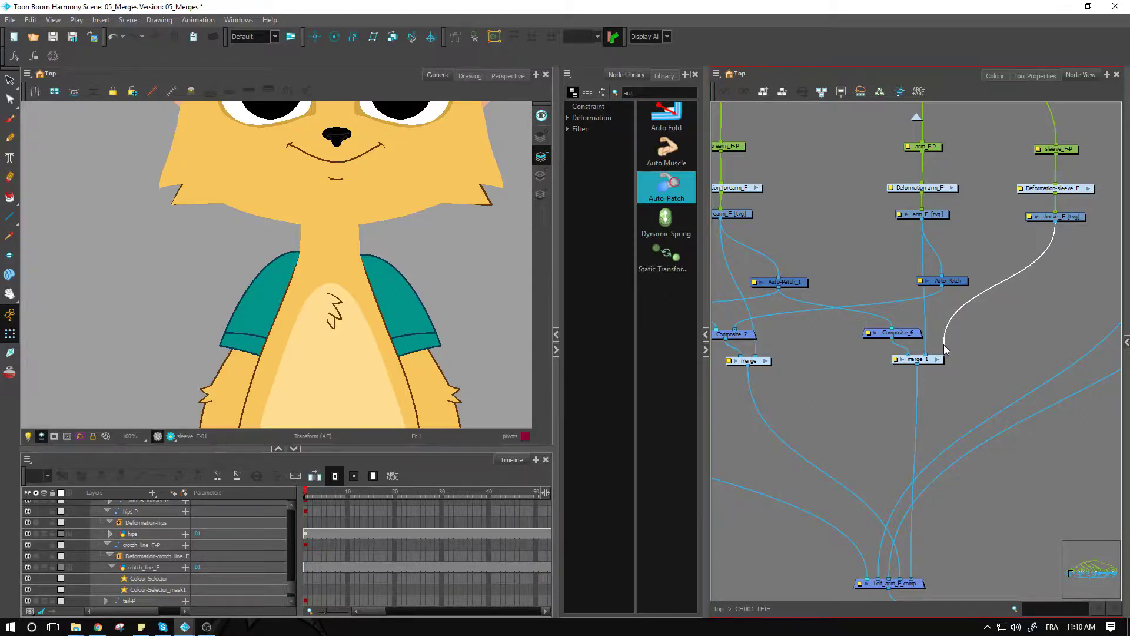
pyautogui.moveTo(944, 344); pyautogui.dragTo(942, 350)
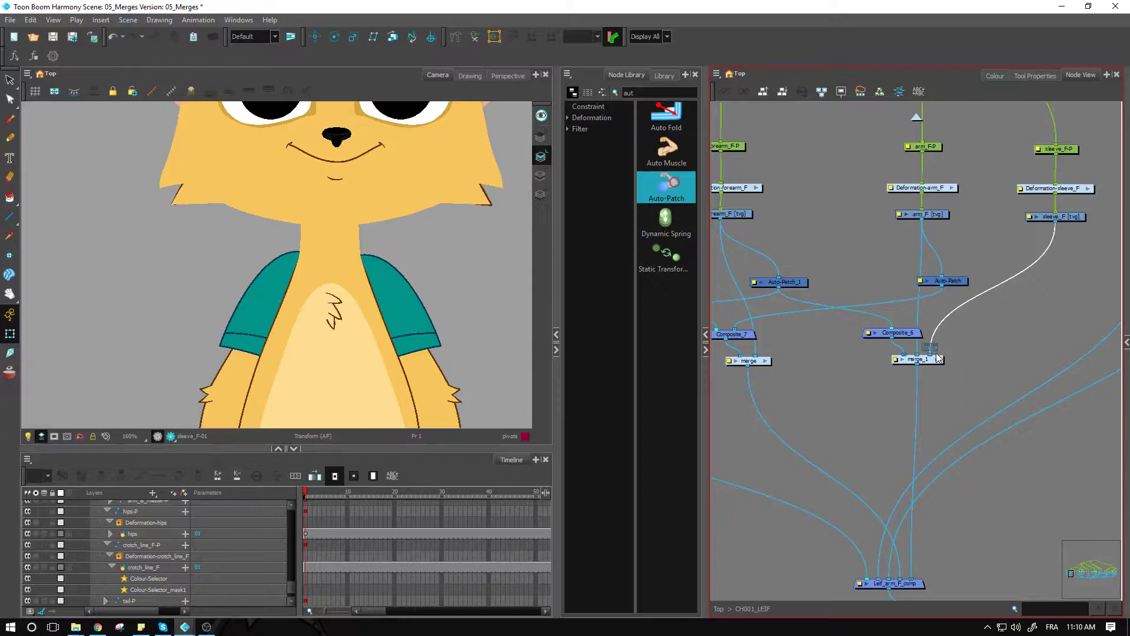
pyautogui.moveTo(939, 358); pyautogui.dragTo(939, 358)
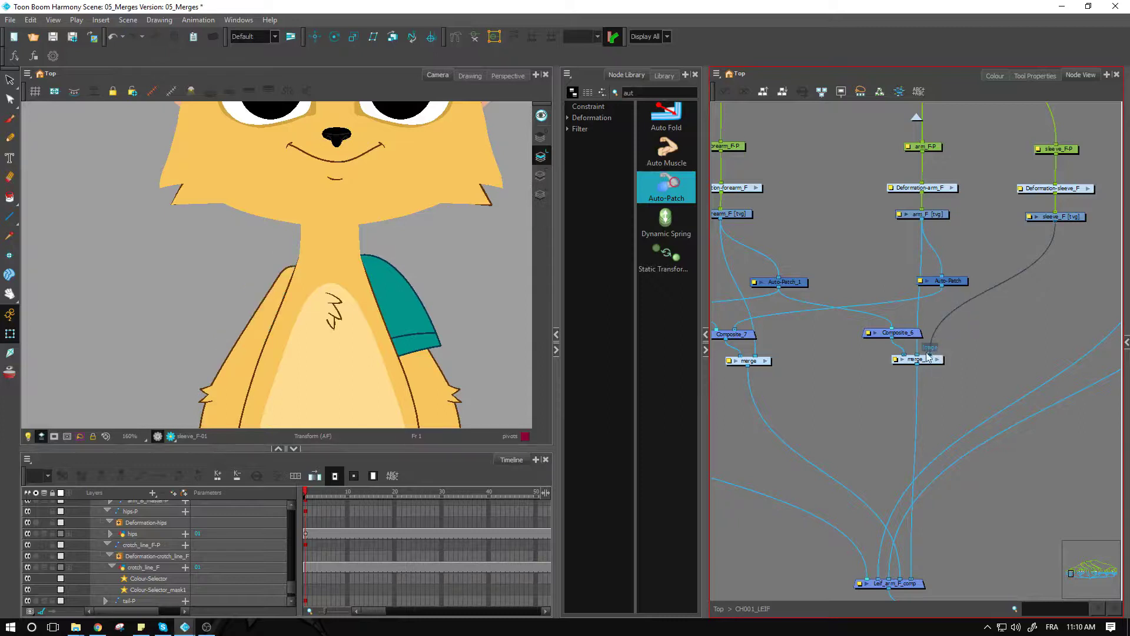
# Inside merge_1, connect the new sleeve port to Composite_6 between the line and colour inputs, and spread the nodes apart
pyautogui.click(937, 359)
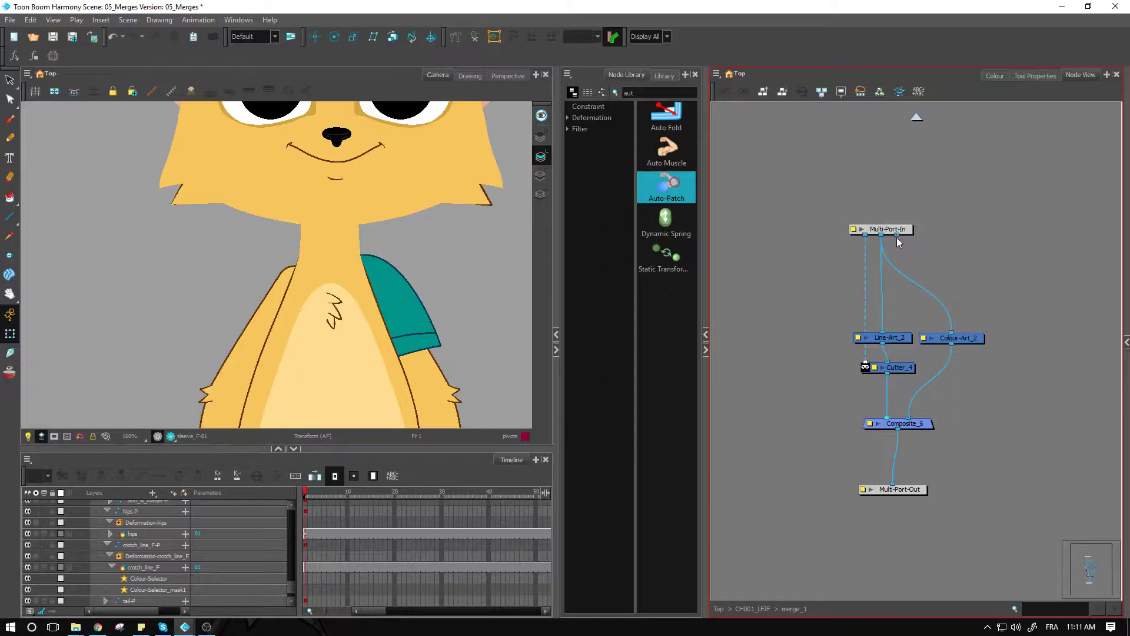
pyautogui.moveTo(936, 275); pyautogui.dragTo(898, 419)
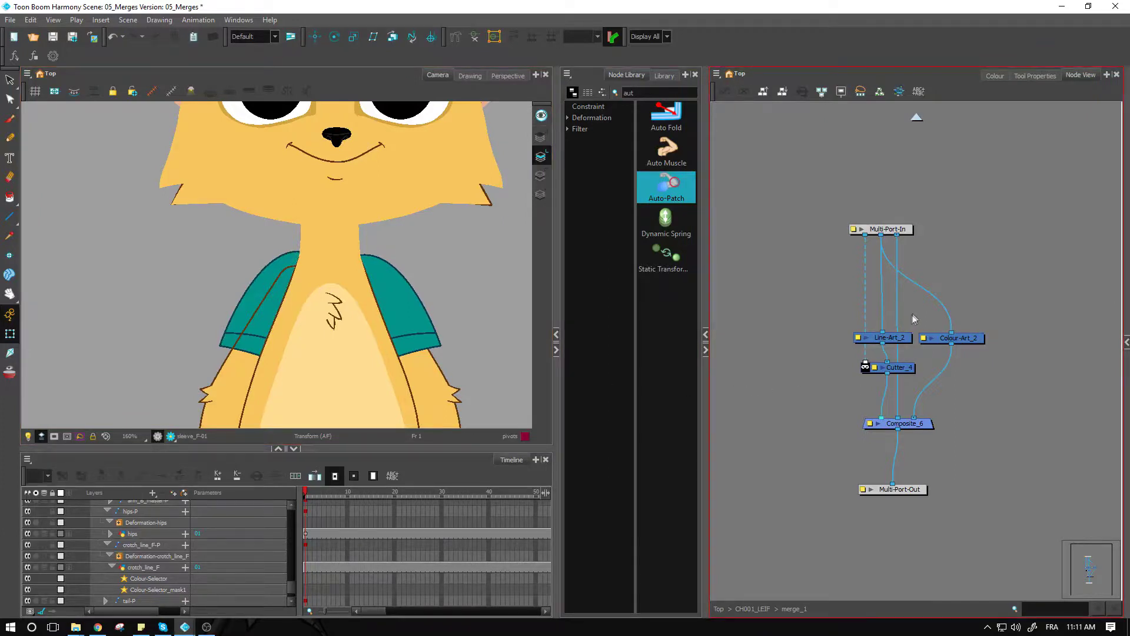
pyautogui.moveTo(885, 338); pyautogui.dragTo(823, 326)
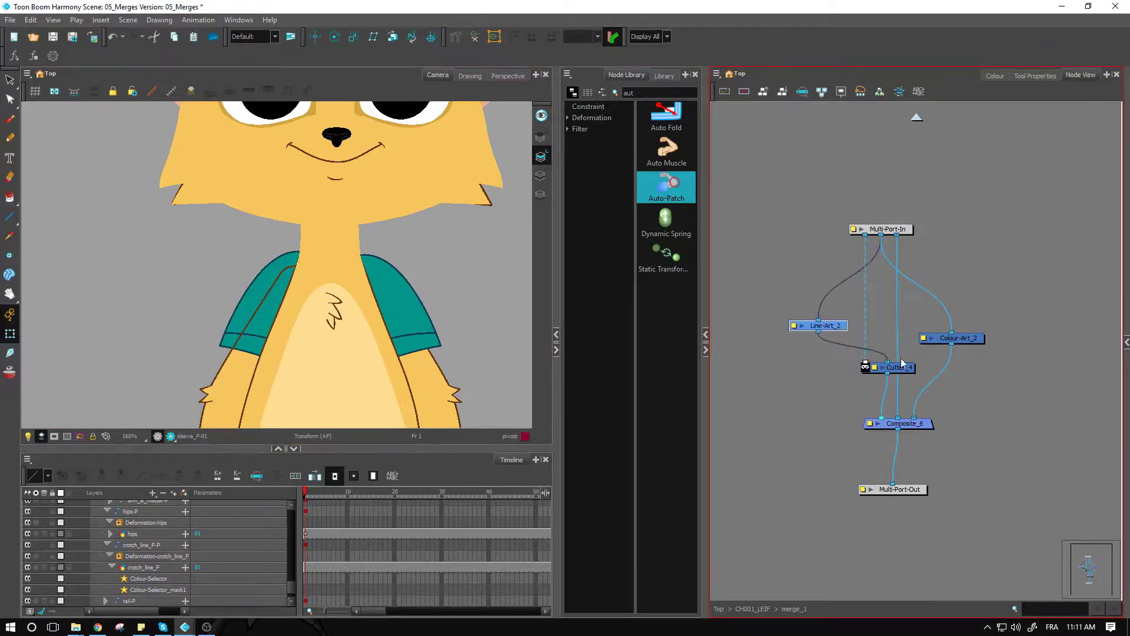
pyautogui.moveTo(904, 373); pyautogui.dragTo(863, 382)
pyautogui.moveTo(925, 431); pyautogui.dragTo(892, 457)
pyautogui.click(893, 449)
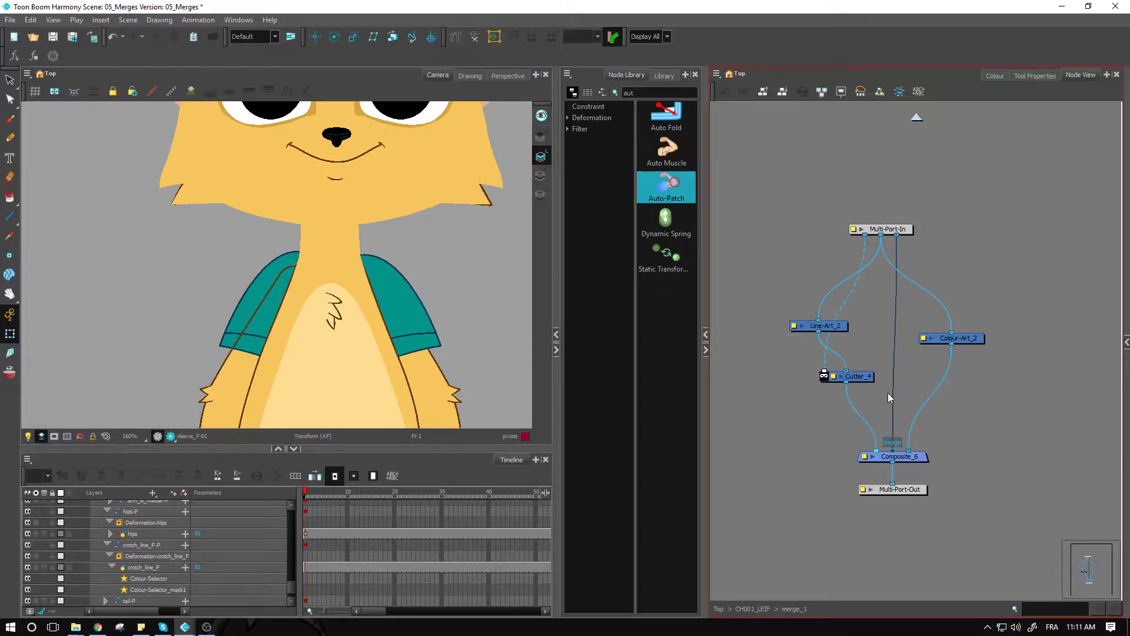
# Insert a Cutter on the sleeve connection, use Colour-Art_2 as its matte, invert it, and check the clipped sleeve
pyautogui.doubleClick(645, 94)
pyautogui.write('cut')
pyautogui.moveTo(666, 114); pyautogui.dragTo(749, 200)
pyautogui.moveTo(886, 407); pyautogui.dragTo(887, 408)
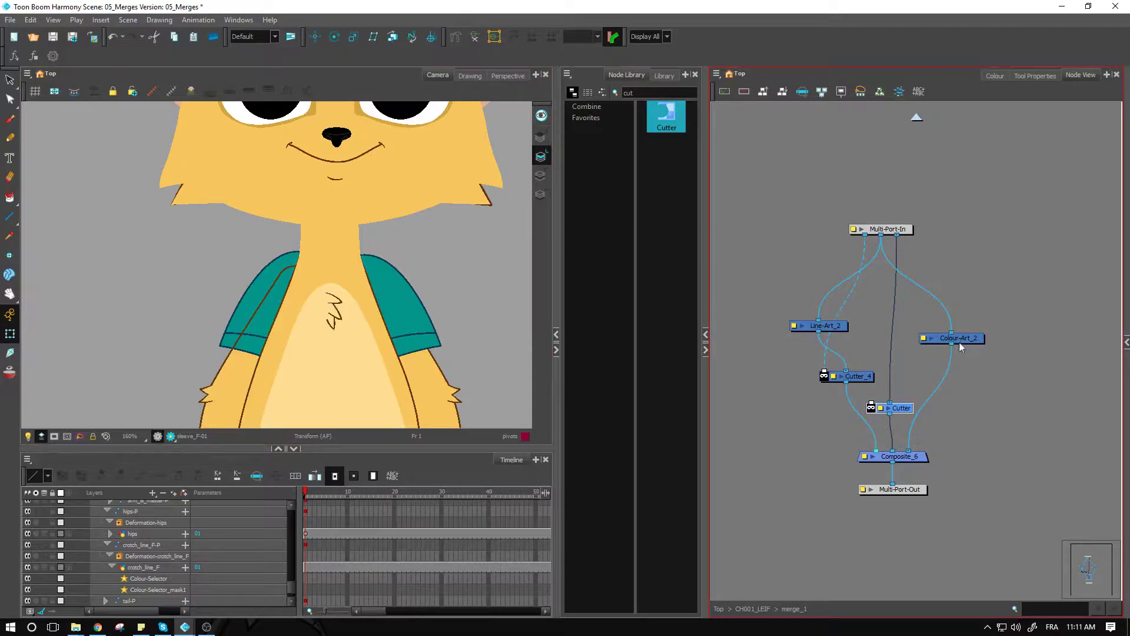
pyautogui.moveTo(951, 343); pyautogui.dragTo(872, 398)
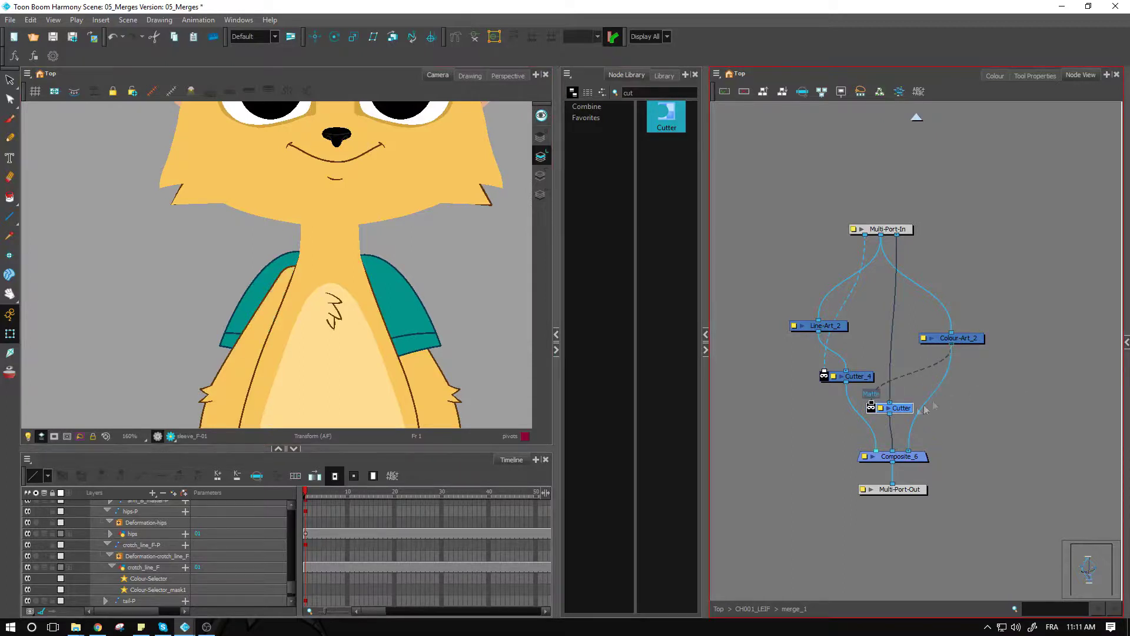
pyautogui.click(871, 409)
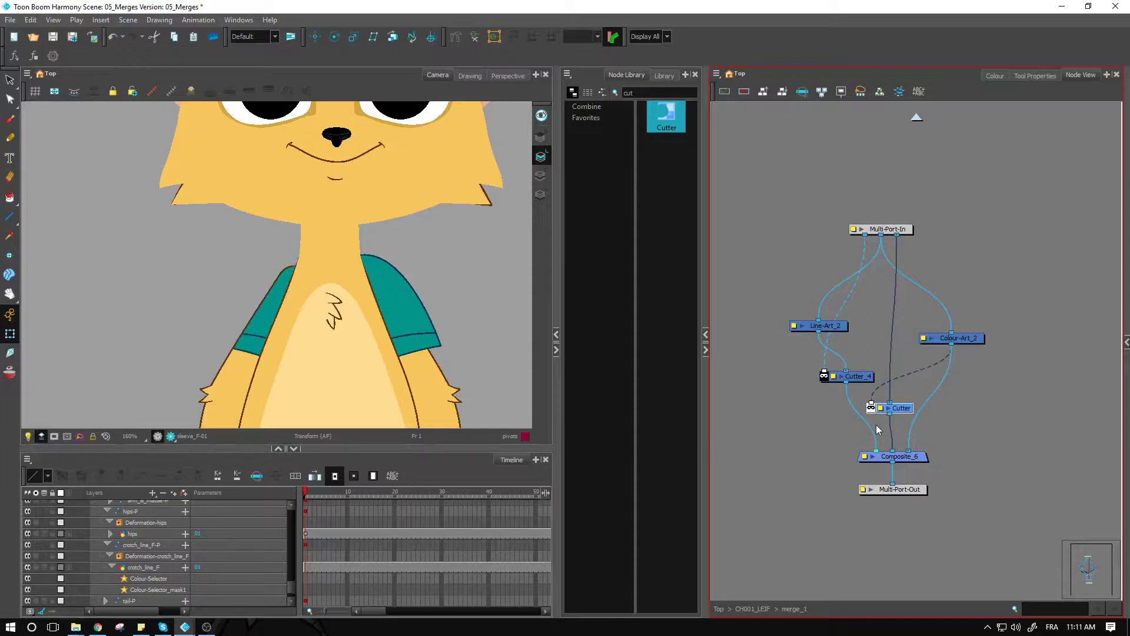
pyautogui.click(876, 425)
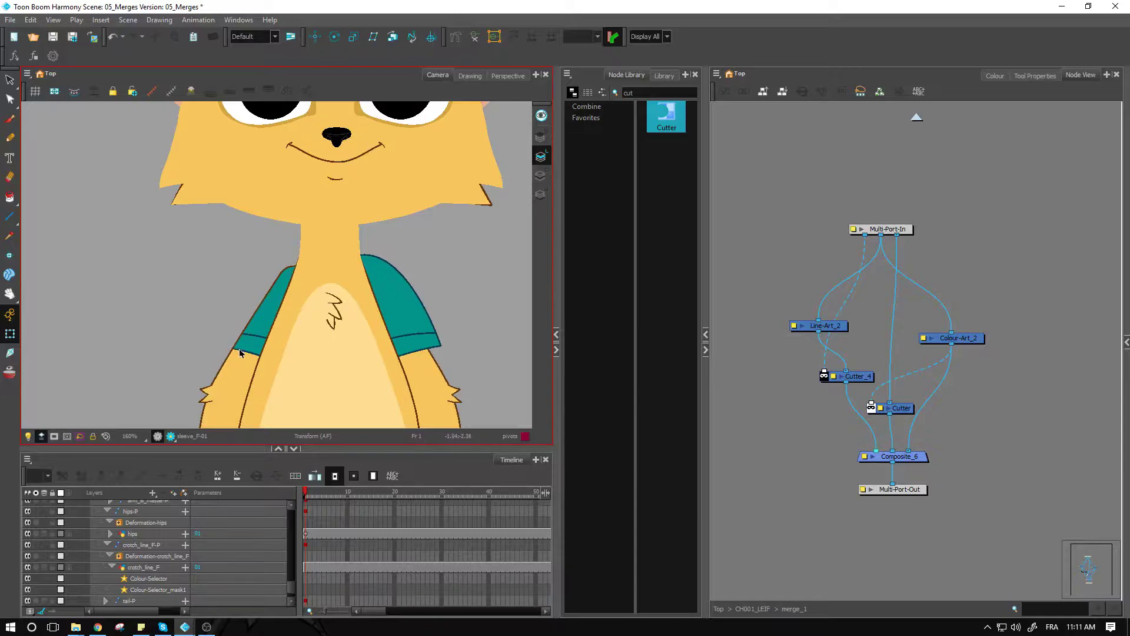
pyautogui.scroll(3, 238, 354)
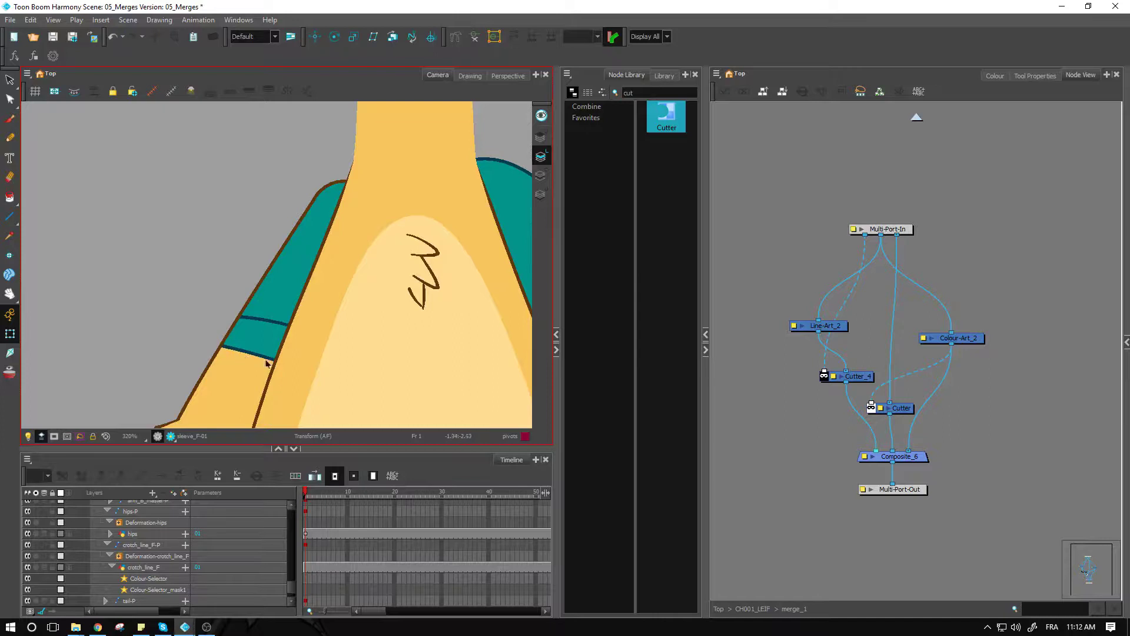
pyautogui.scroll(-4, 252, 263)
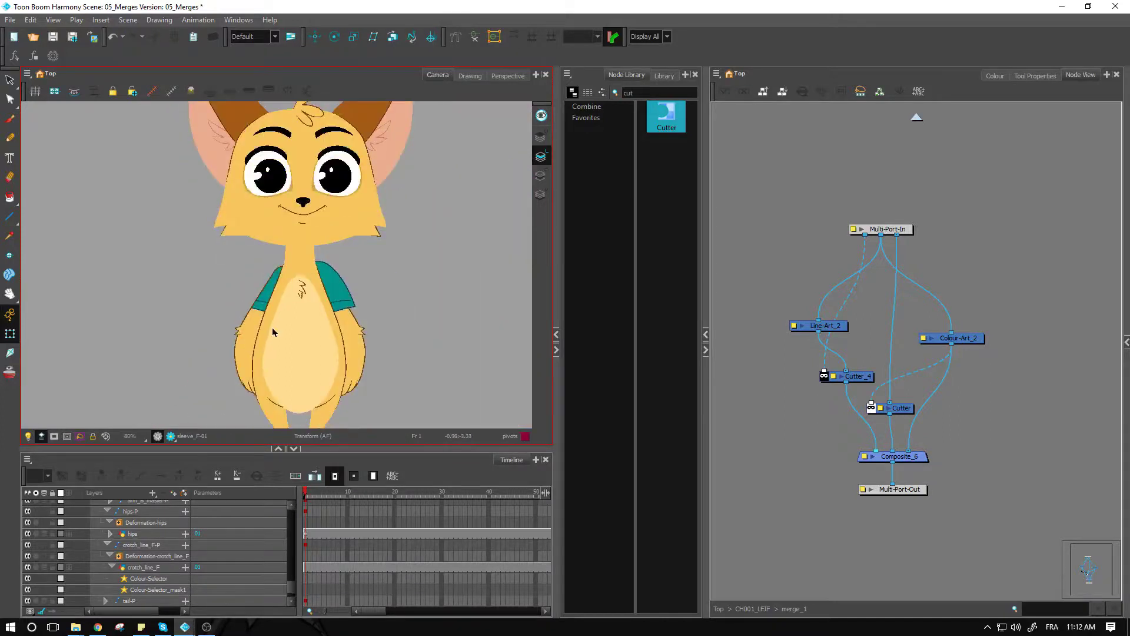
# Find the ankle_spot_F node and insert an inverted Cutter below it with leg_F as the matte
pyautogui.press('space')
pyautogui.moveTo(378, 335); pyautogui.dragTo(410, 231)
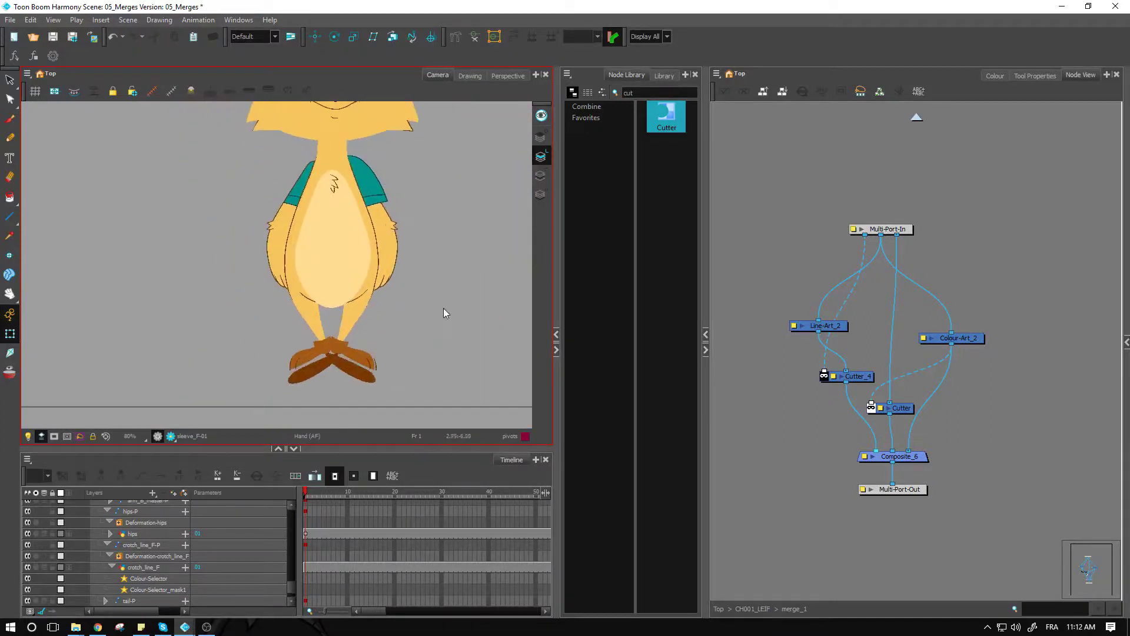
pyautogui.click(321, 340)
pyautogui.scroll(4, 340, 353)
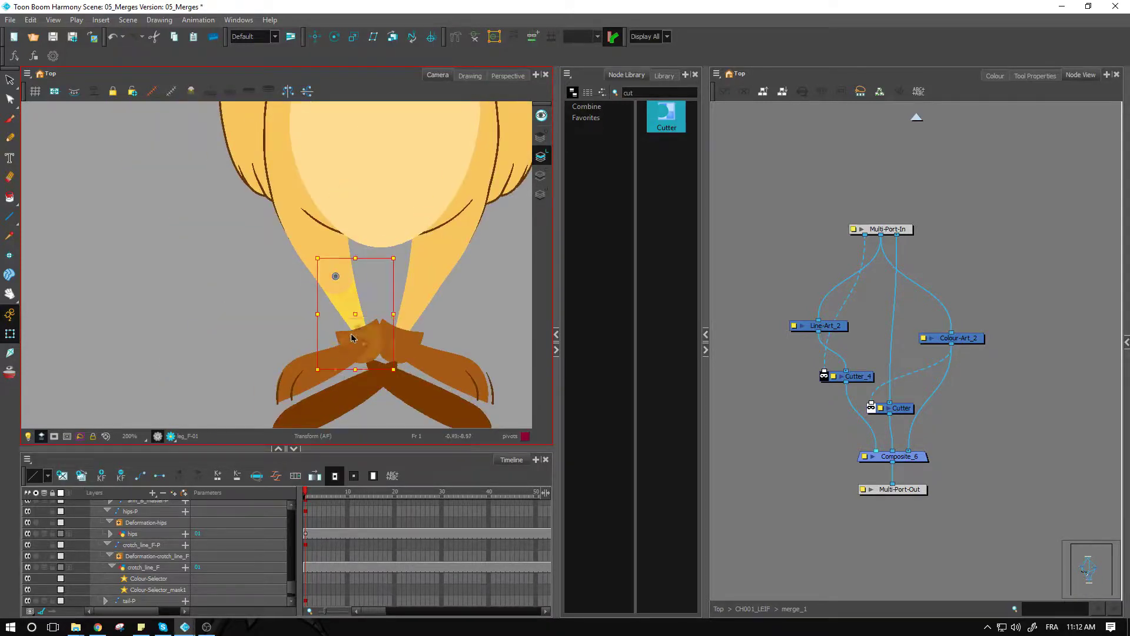
pyautogui.click(352, 338)
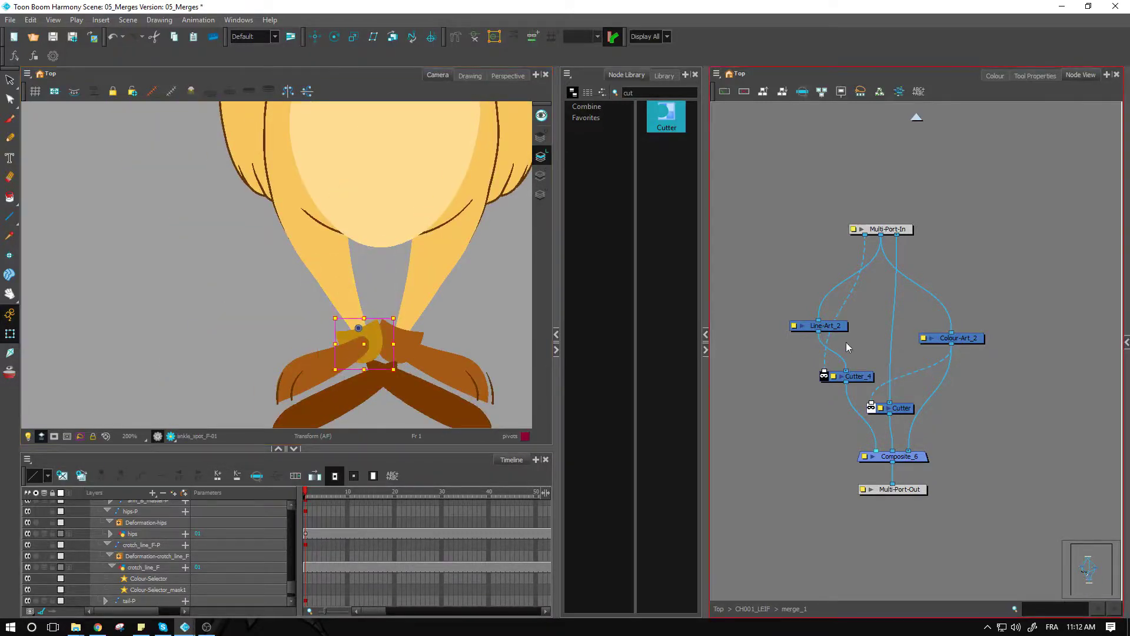
pyautogui.press('o')
pyautogui.moveTo(950, 420); pyautogui.dragTo(937, 293)
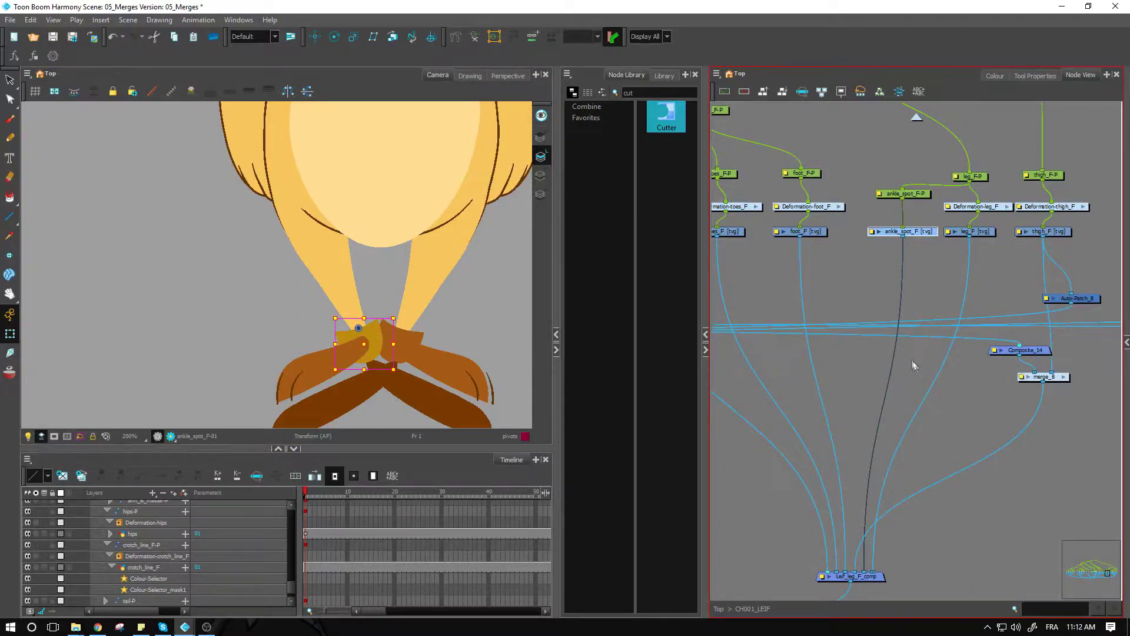
pyautogui.click(653, 122)
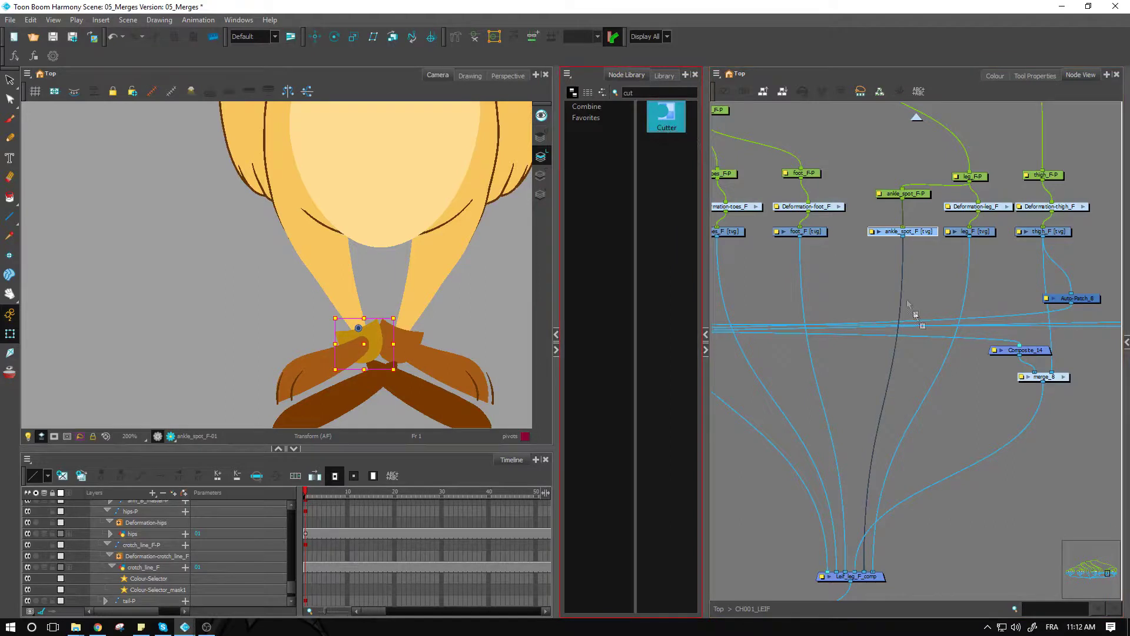
pyautogui.moveTo(889, 390); pyautogui.dragTo(964, 244)
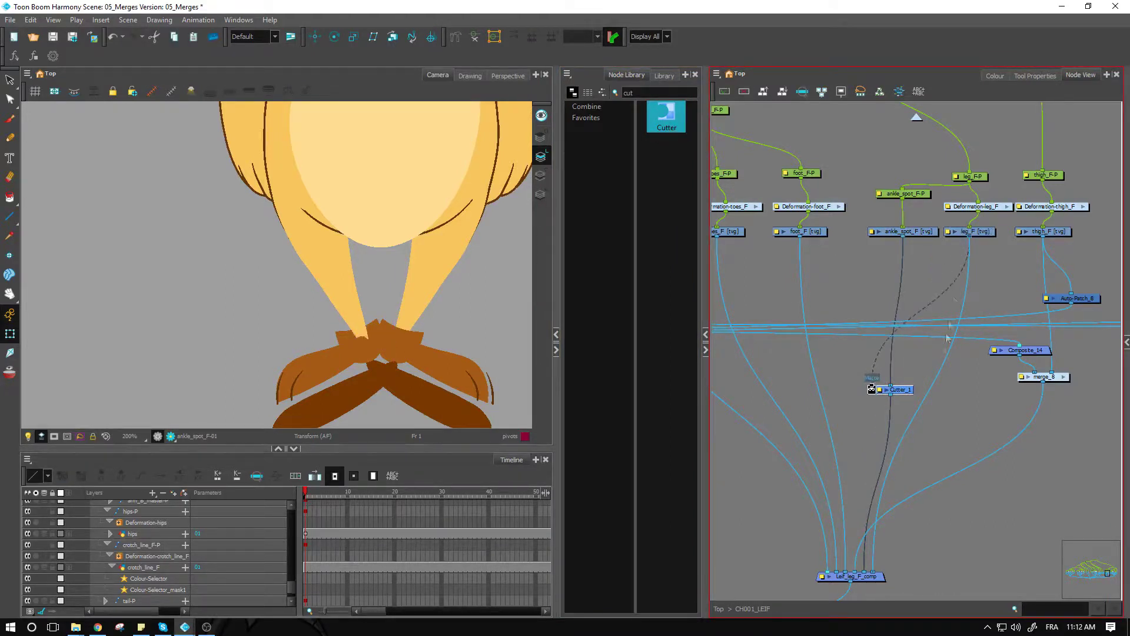
pyautogui.click(863, 425)
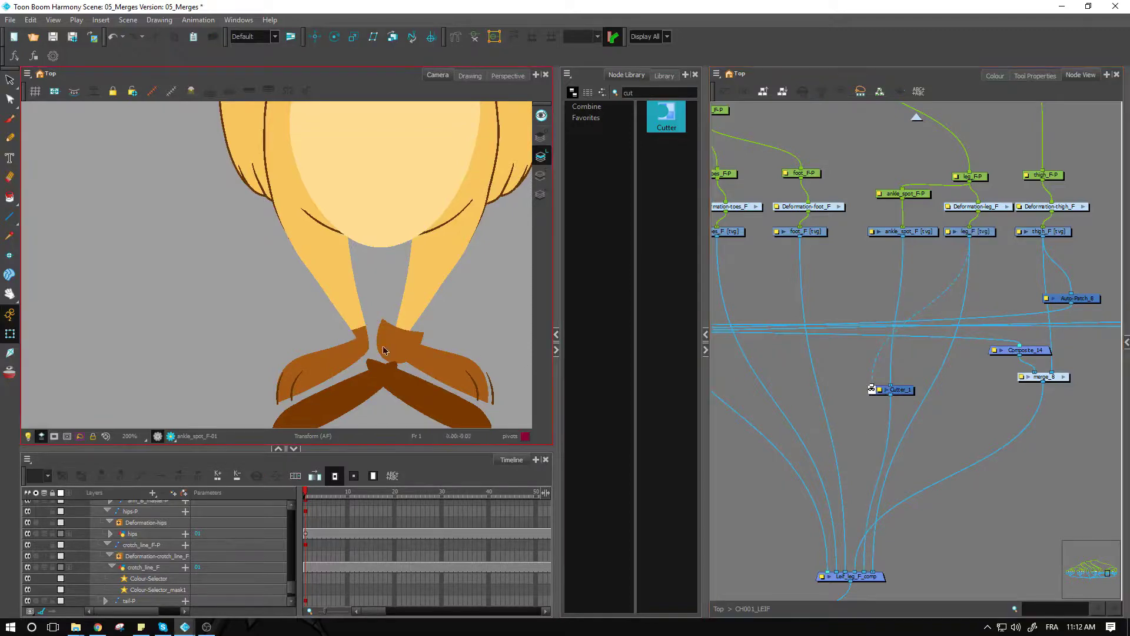
# Locate the foot_under_F and toes_F nodes and combine both in a new Composite feeding Leif_leg_F_comp
pyautogui.click(340, 399)
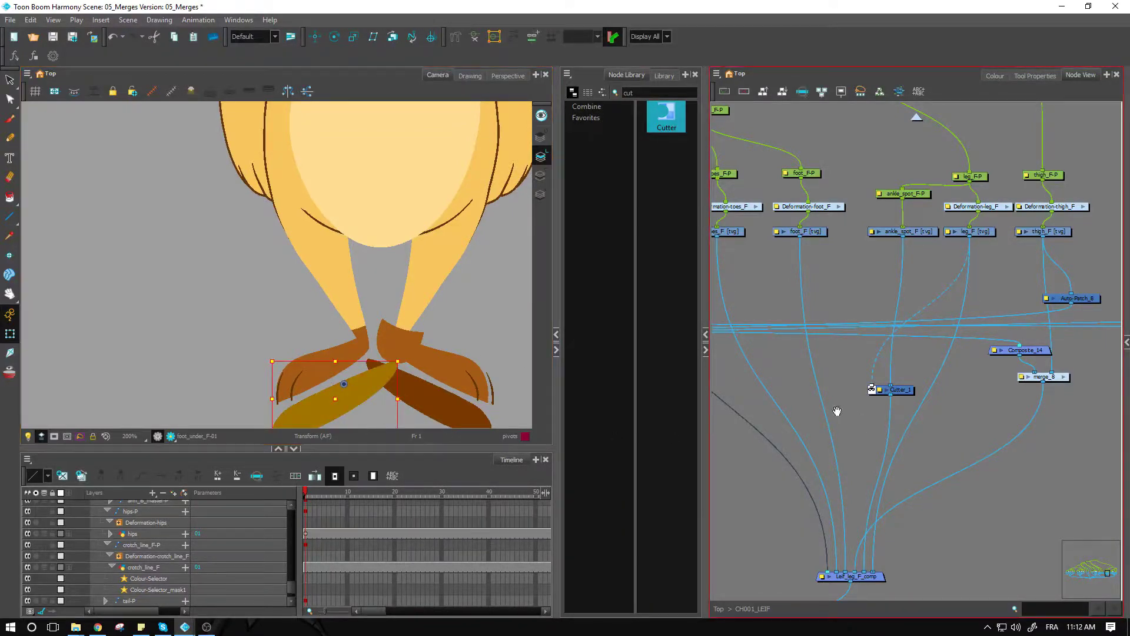
pyautogui.moveTo(836, 411); pyautogui.dragTo(991, 414)
pyautogui.click(357, 387)
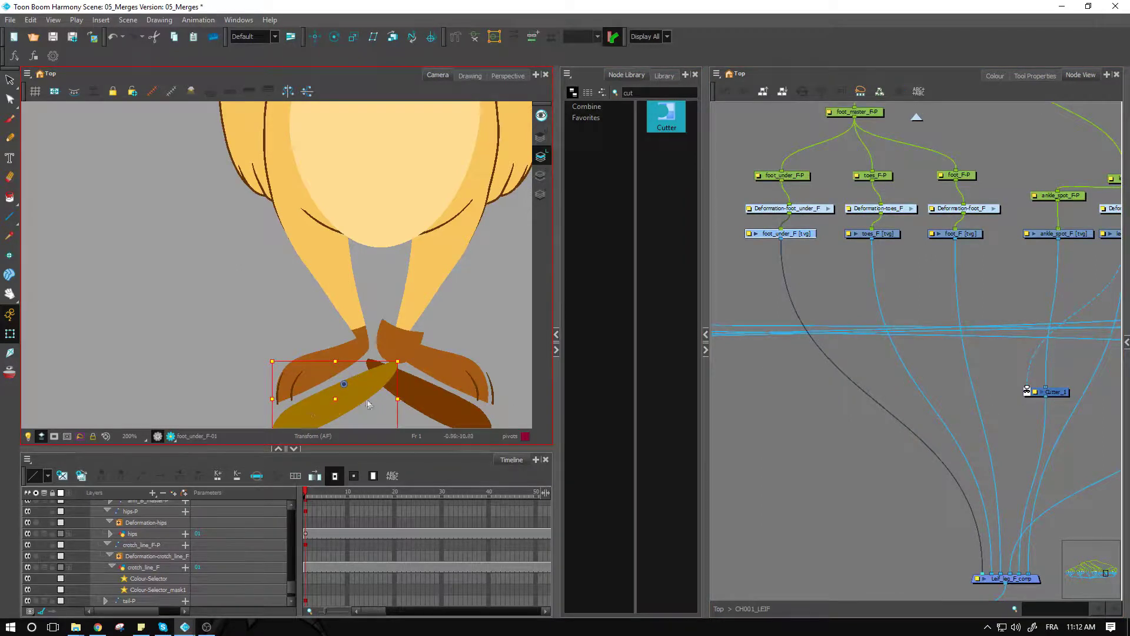
pyautogui.click(289, 385)
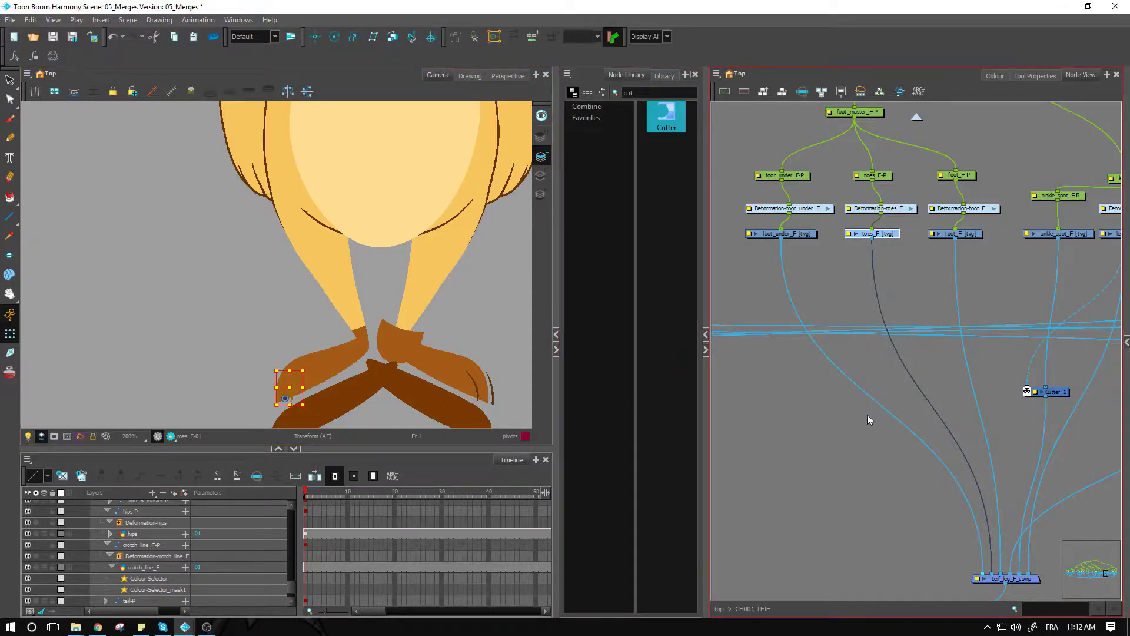
pyautogui.click(905, 403)
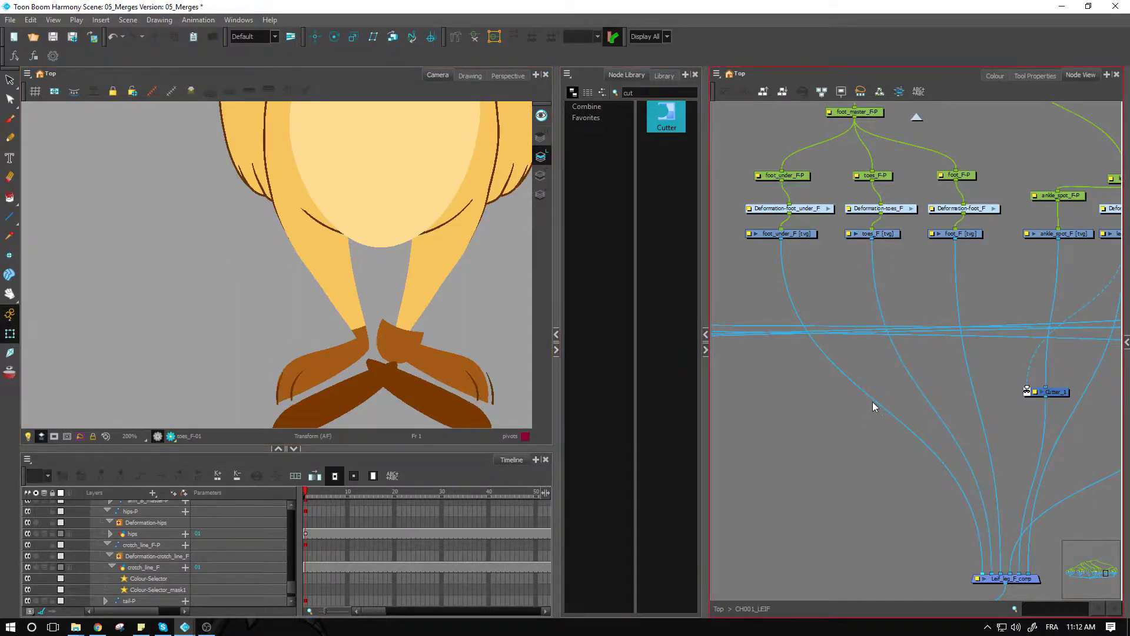
pyautogui.hotkey('ctrl', 'h')
pyautogui.moveTo(899, 400); pyautogui.dragTo(982, 569)
pyautogui.moveTo(854, 382); pyautogui.dragTo(922, 388)
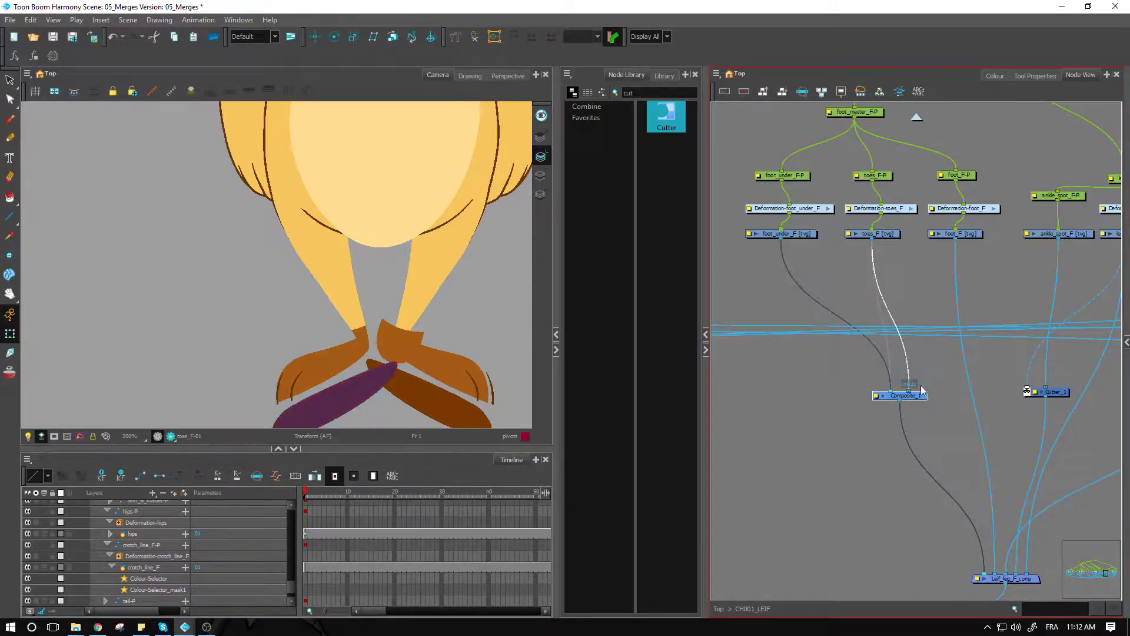
# Duplicate the ankle spot's Cutter, insert it below the foot_under_F and toes_F composite, and use foot_F as its matte
pyautogui.click(1063, 393)
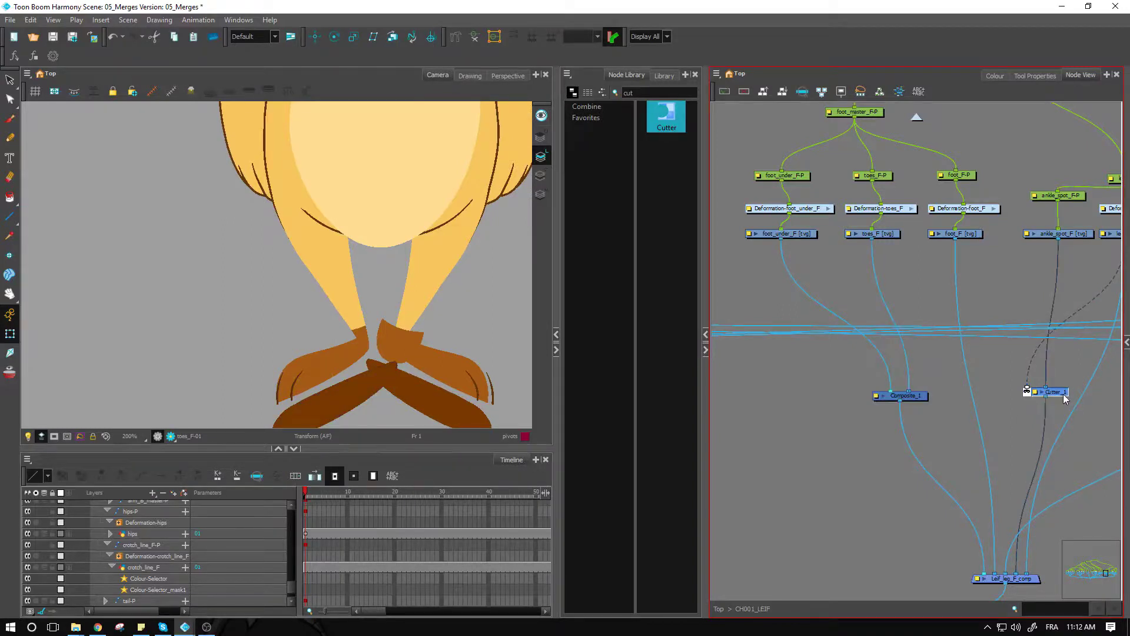
pyautogui.hotkey('ctrl', 'c')
pyautogui.hotkey('ctrl', 'v')
pyautogui.moveTo(901, 433); pyautogui.dragTo(955, 246)
pyautogui.click(940, 448)
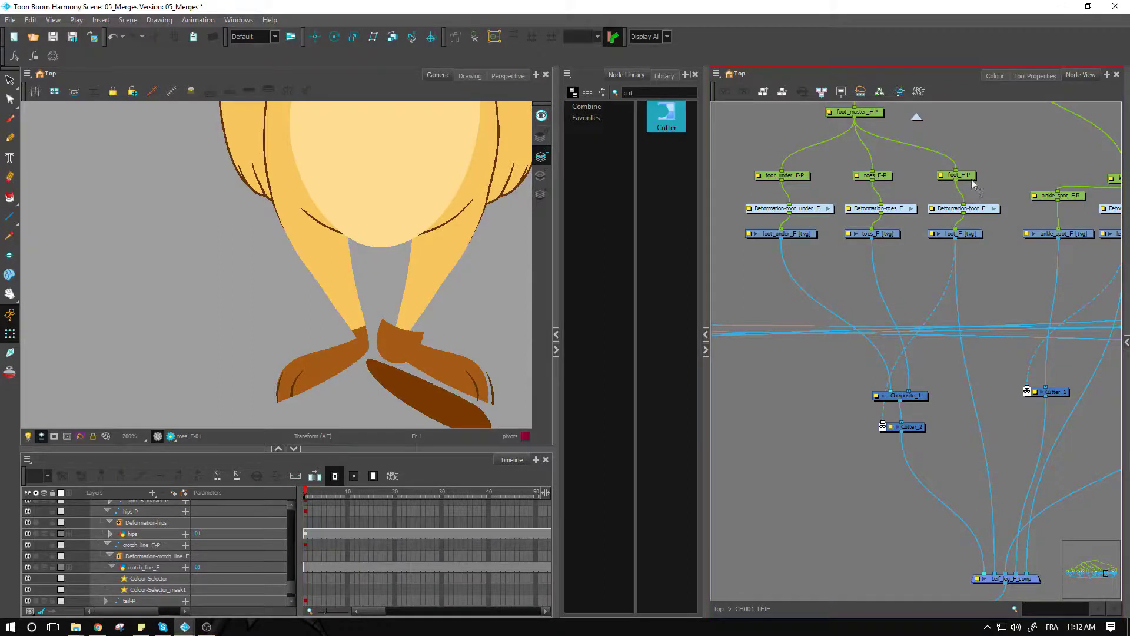
# Move the foot_under_F-P peg up so the sole overlaps the foot, and deselect it
pyautogui.click(800, 176)
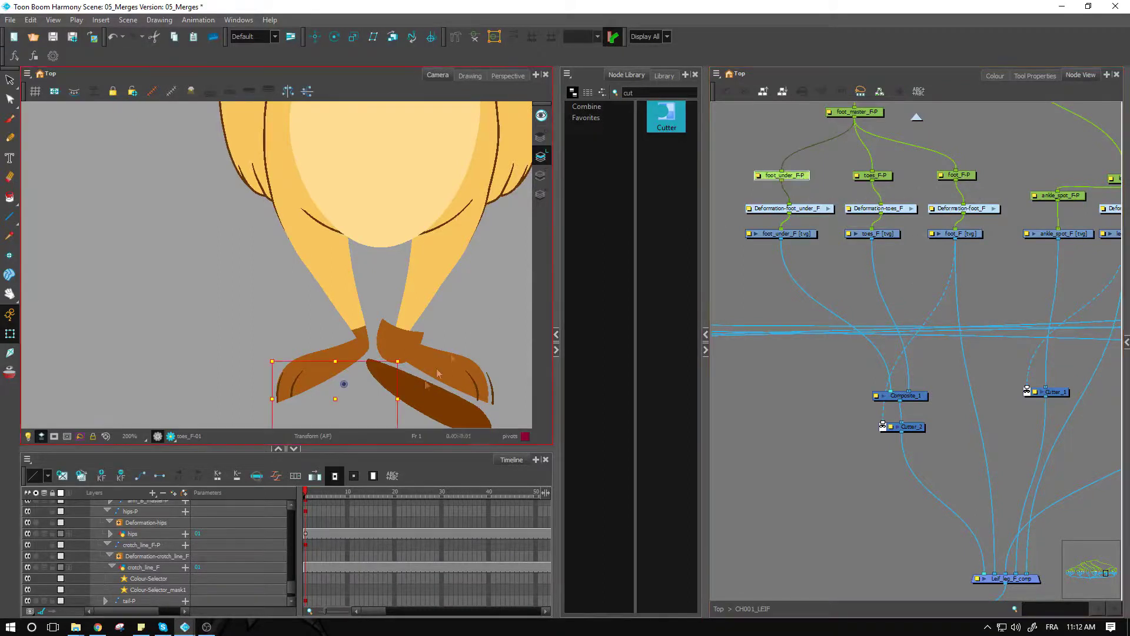
pyautogui.moveTo(333, 399); pyautogui.dragTo(330, 378)
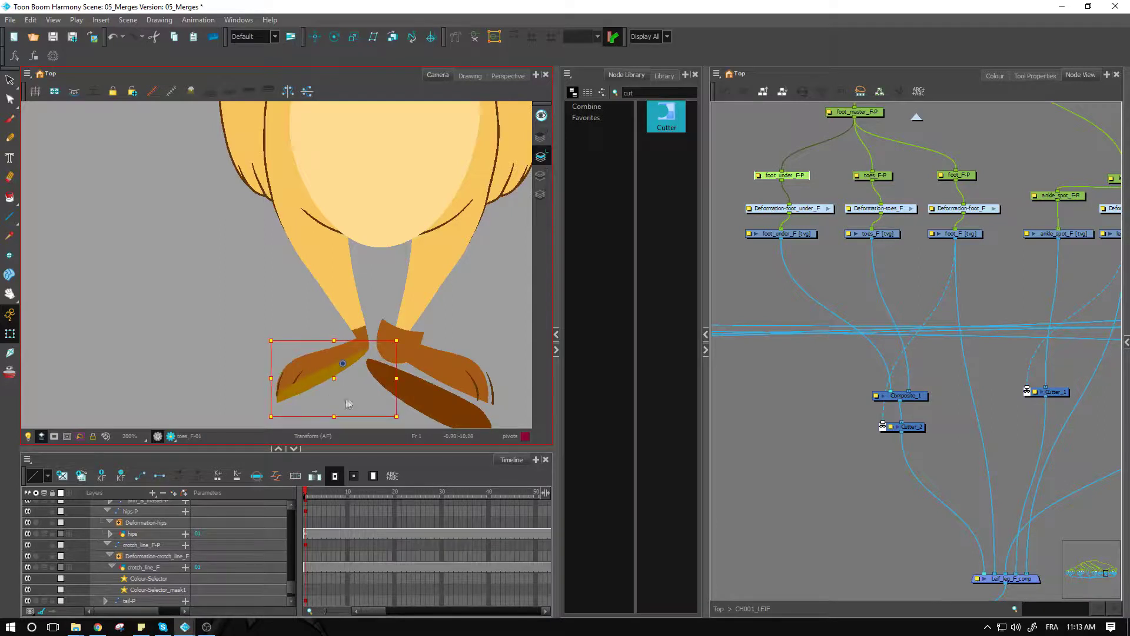
pyautogui.press('Escape')
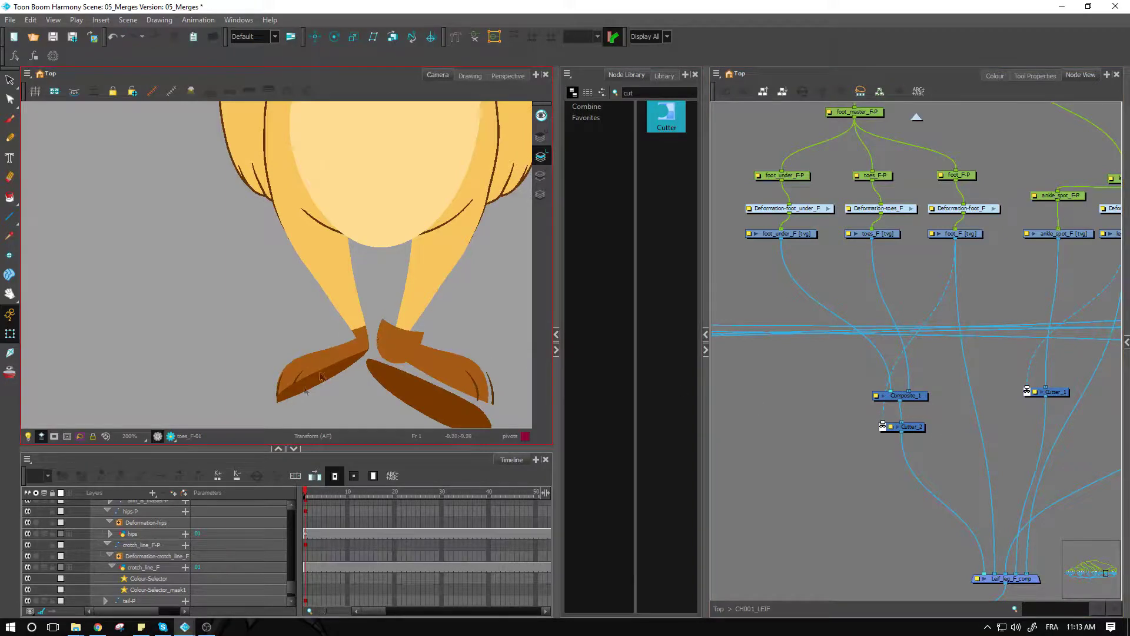
# Bring the face into view, locate the pupil_B node, and examine the composite that gathers both eyes and brows
pyautogui.press('1')
pyautogui.moveTo(308, 250); pyautogui.dragTo(309, 374)
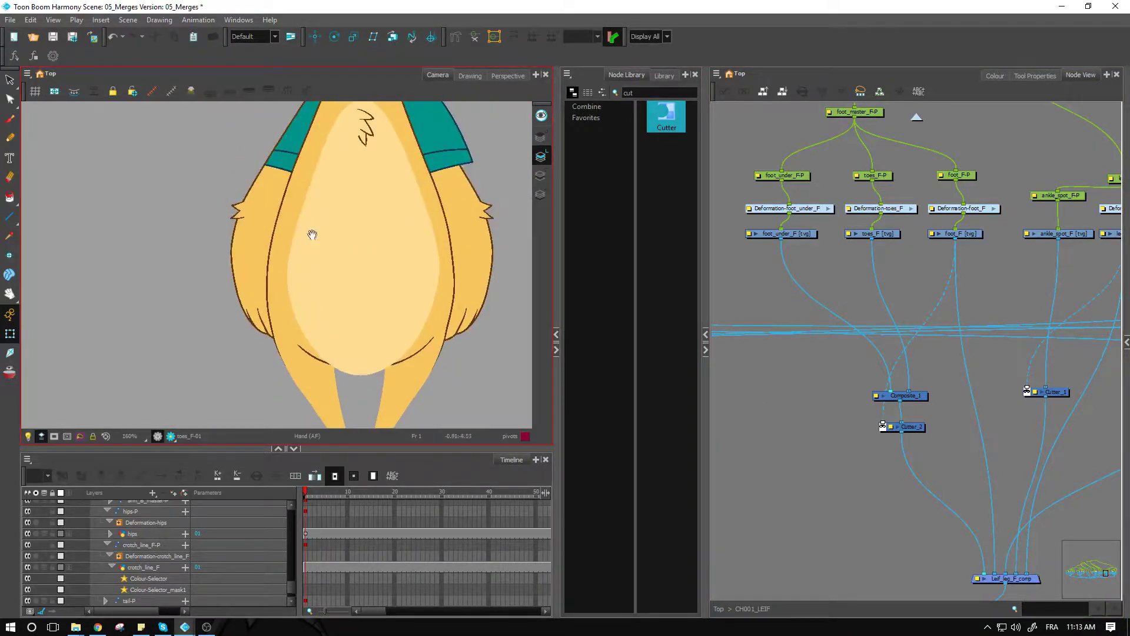
pyautogui.moveTo(330, 130); pyautogui.dragTo(327, 325)
pyautogui.moveTo(333, 247); pyautogui.dragTo(328, 388)
pyautogui.moveTo(329, 267); pyautogui.dragTo(307, 334)
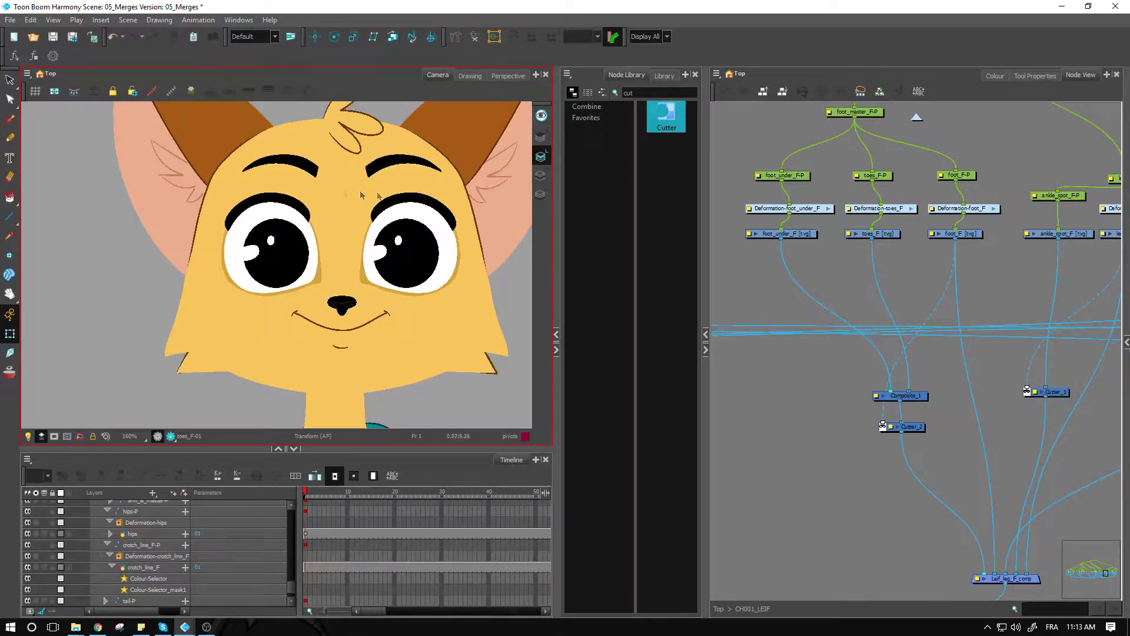
pyautogui.click(408, 270)
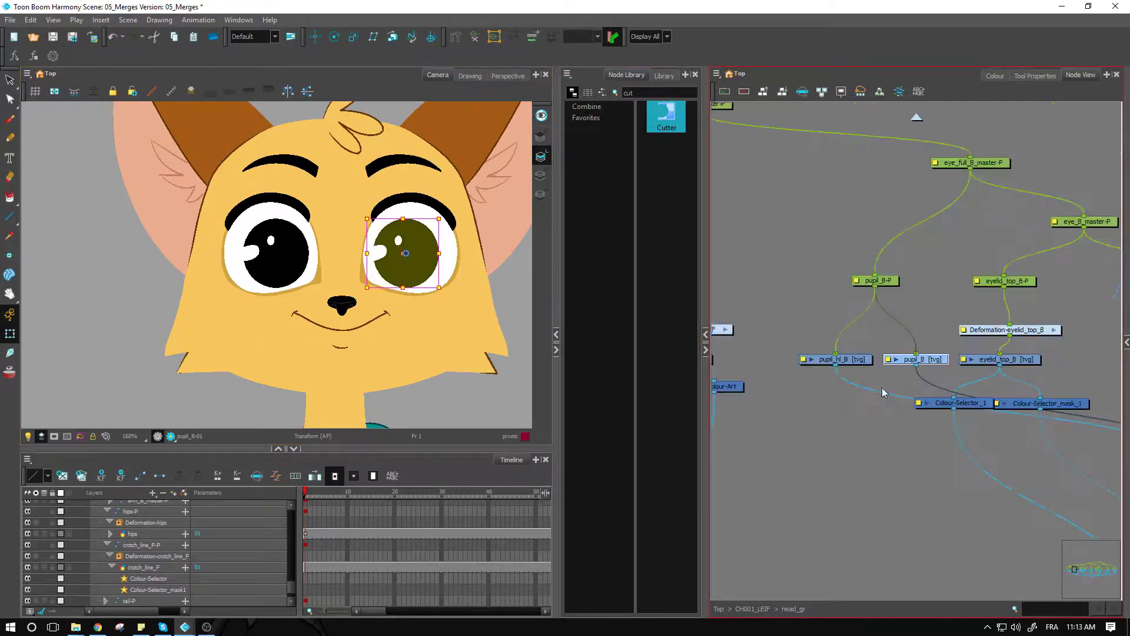
pyautogui.scroll(-2, 925, 393)
pyautogui.moveTo(1017, 458); pyautogui.dragTo(1004, 308)
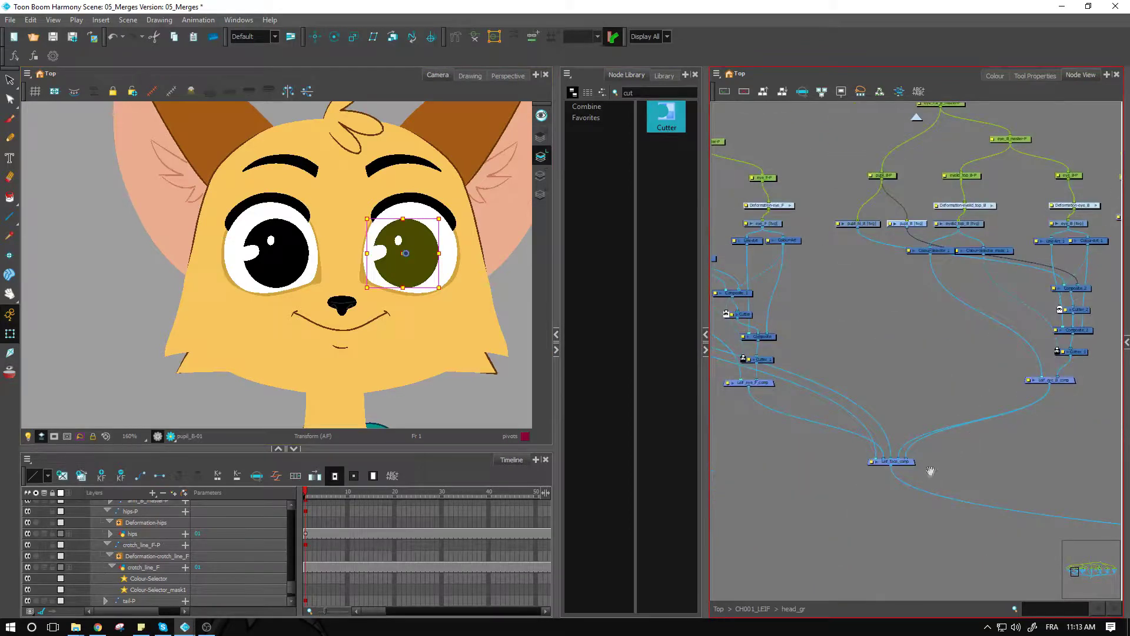
pyautogui.click(902, 468)
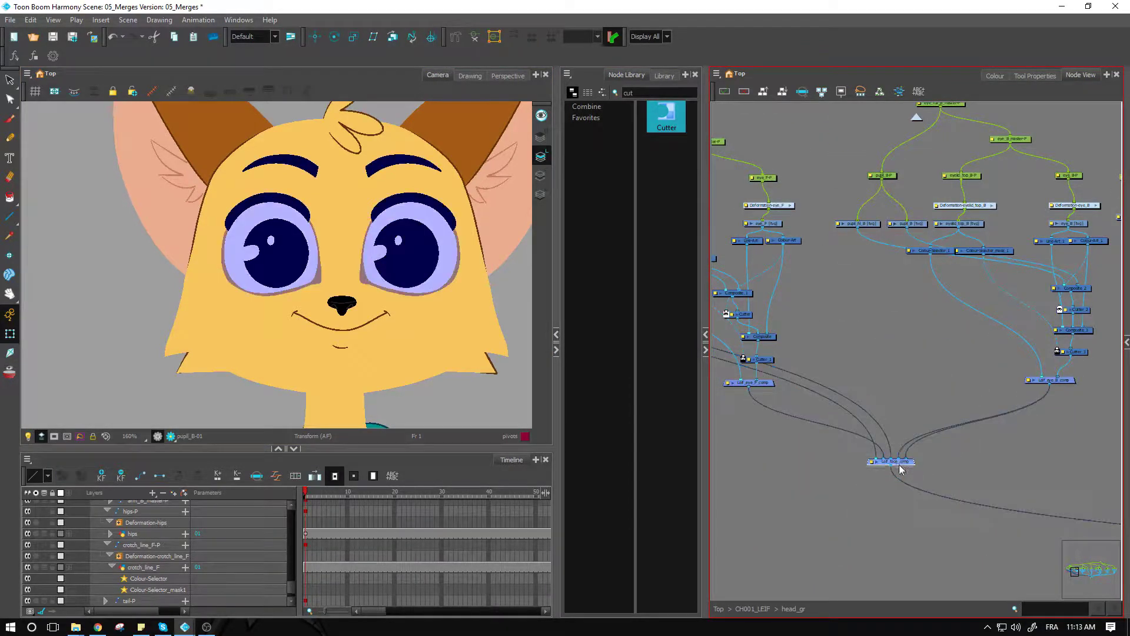
# Trace the eyes composite's output down to Leif_head_comp, examine which head parts that composite covers, and return to the eyes
pyautogui.scroll(-1, 929, 483)
pyautogui.moveTo(968, 478); pyautogui.dragTo(817, 442)
pyautogui.moveTo(970, 457); pyautogui.dragTo(740, 414)
pyautogui.moveTo(942, 421); pyautogui.dragTo(790, 385)
pyautogui.moveTo(1063, 455); pyautogui.dragTo(865, 406)
pyautogui.press('2')
pyautogui.press('2')
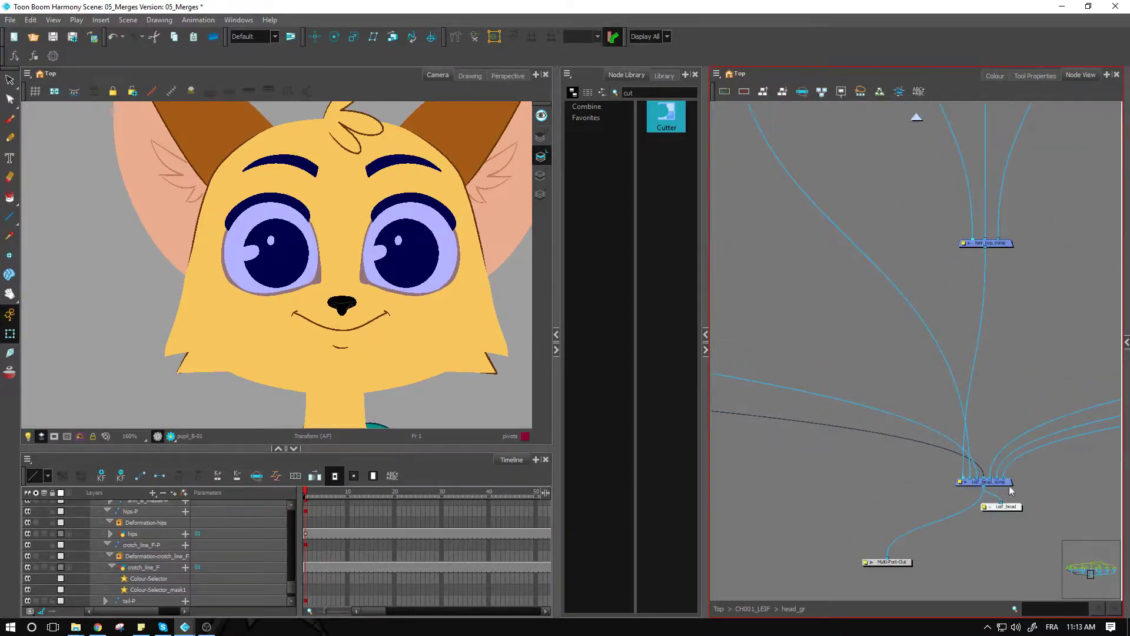
pyautogui.click(1009, 487)
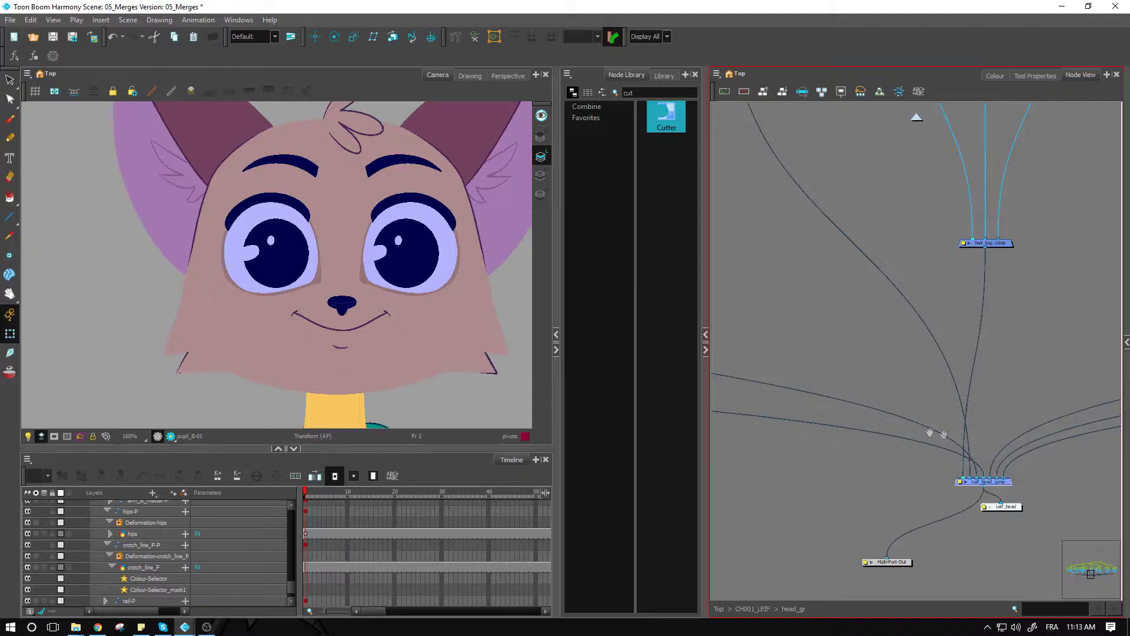
pyautogui.moveTo(853, 434); pyautogui.dragTo(1077, 441)
pyautogui.moveTo(889, 428); pyautogui.dragTo(1042, 434)
pyautogui.moveTo(875, 401); pyautogui.dragTo(1049, 421)
pyautogui.moveTo(920, 408); pyautogui.dragTo(1090, 419)
pyautogui.moveTo(937, 387); pyautogui.dragTo(1114, 405)
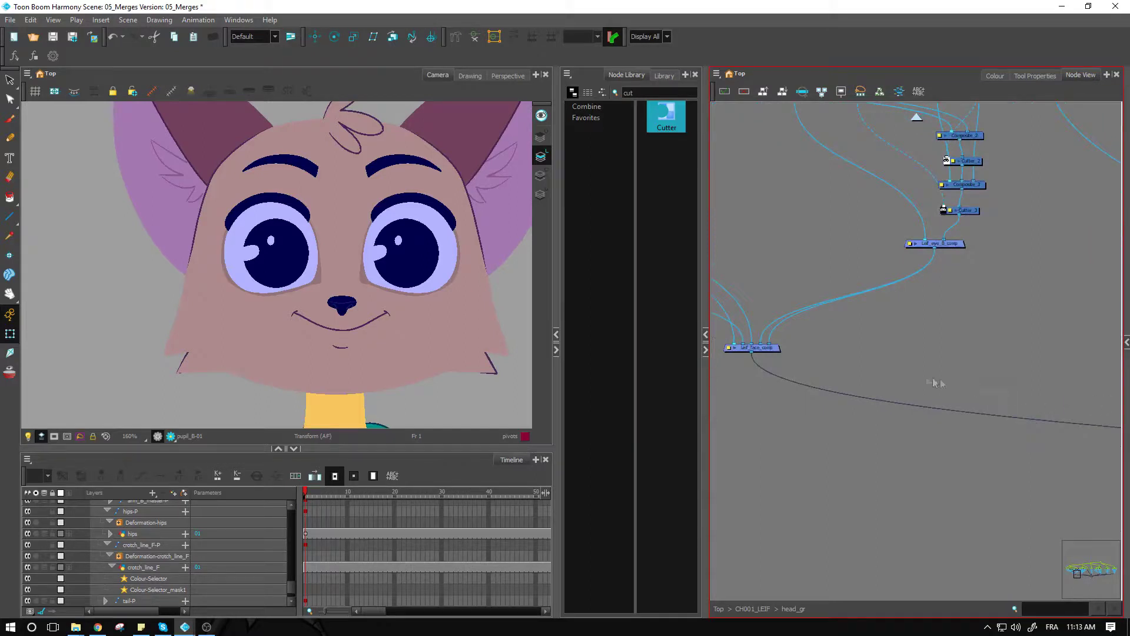
pyautogui.click(912, 372)
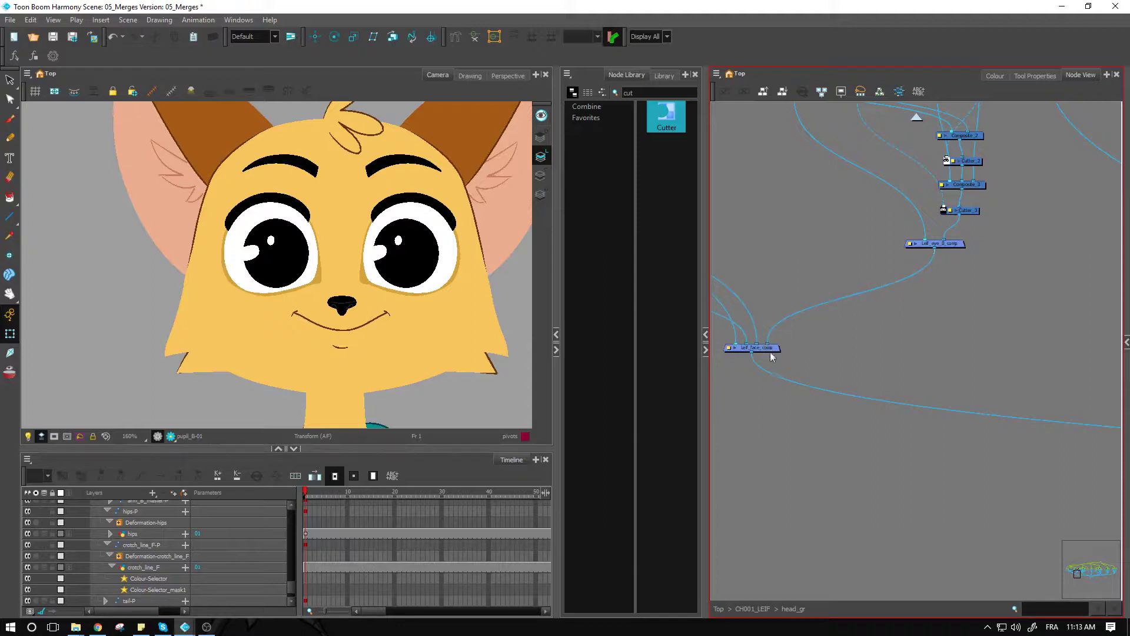
# Locate the mouth composite and the nose drawing node within the head group
pyautogui.moveTo(827, 355); pyautogui.dragTo(740, 348)
pyautogui.moveTo(1113, 389); pyautogui.dragTo(854, 396)
pyautogui.click(916, 319)
pyautogui.moveTo(1025, 353); pyautogui.dragTo(771, 360)
pyautogui.moveTo(1022, 376); pyautogui.dragTo(789, 373)
pyautogui.moveTo(873, 310); pyautogui.dragTo(959, 473)
pyautogui.click(848, 228)
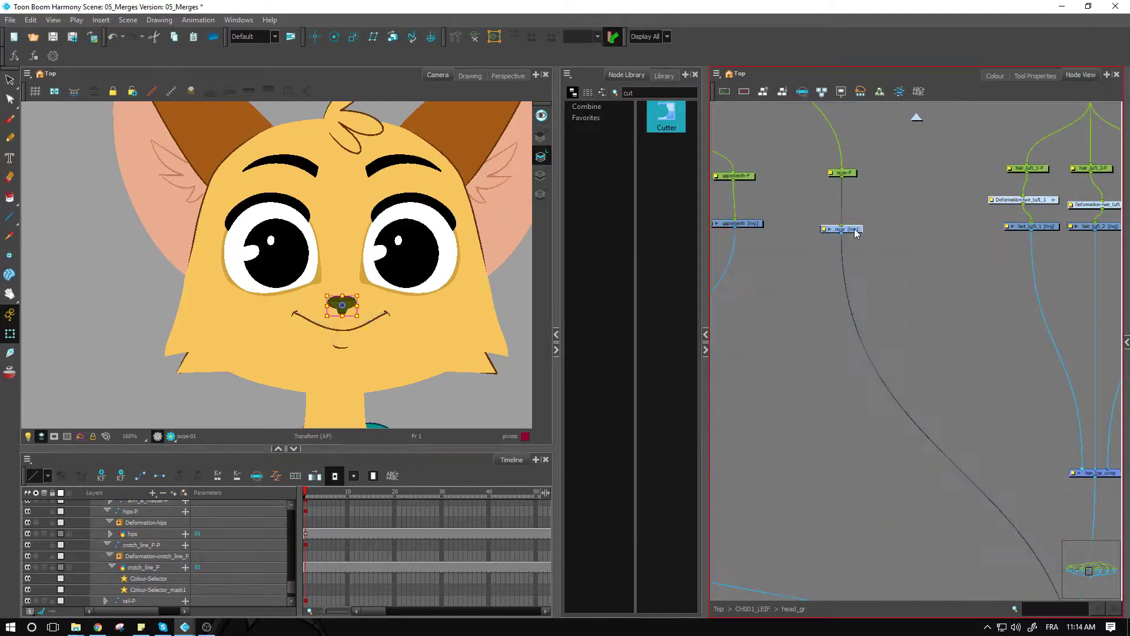
# Combine the eyes, mouth and nose in a new Composite feeding Leif_head_comp
pyautogui.scroll(-6, 910, 326)
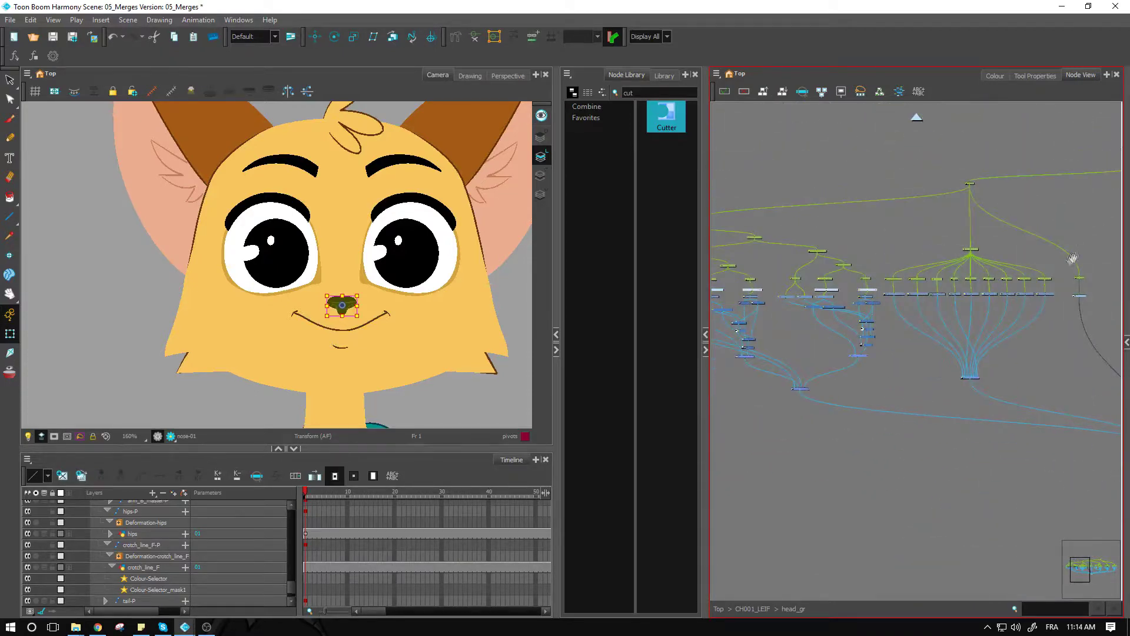
pyautogui.moveTo(1100, 198); pyautogui.dragTo(813, 403)
pyautogui.moveTo(1060, 465); pyautogui.dragTo(771, 371)
pyautogui.moveTo(1004, 376); pyautogui.dragTo(770, 362)
pyautogui.scroll(7, 873, 358)
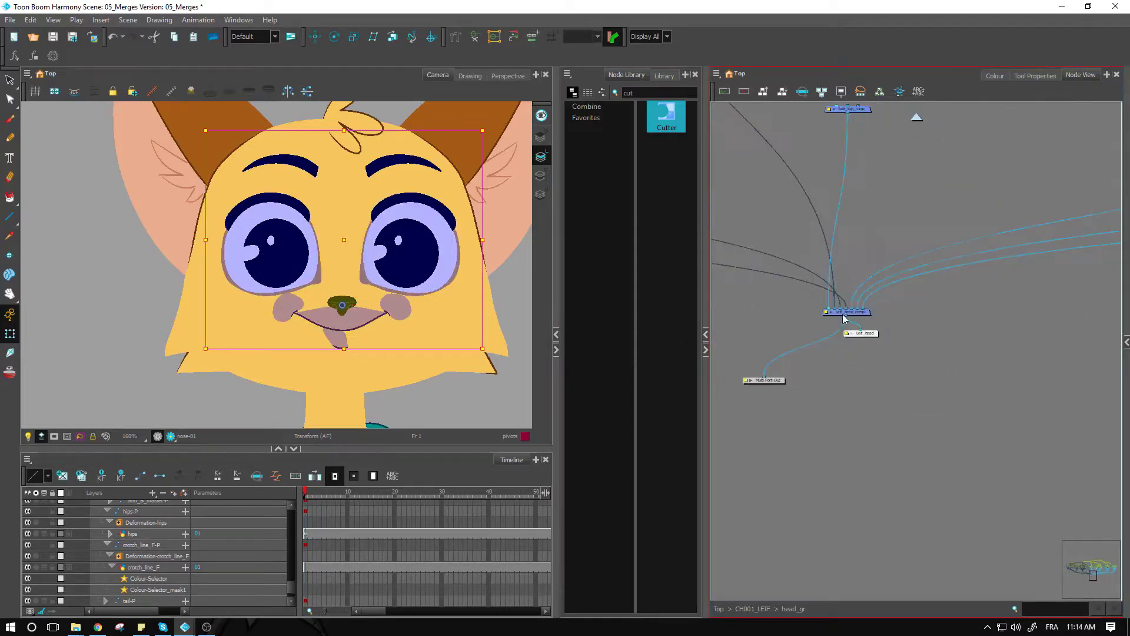
pyautogui.moveTo(820, 300); pyautogui.dragTo(956, 392)
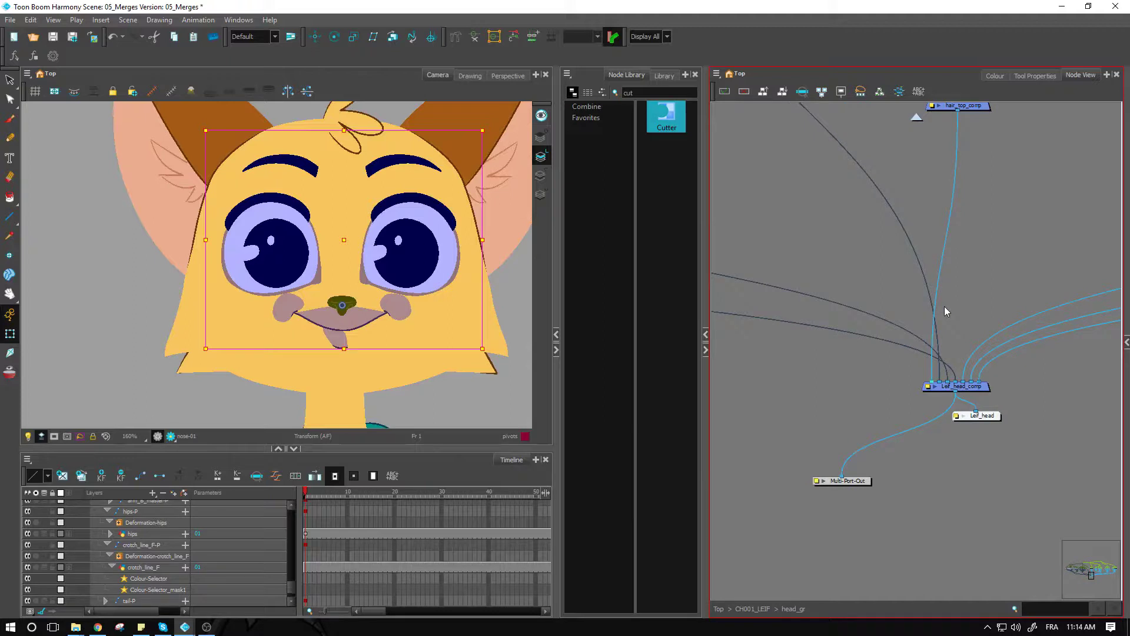
pyautogui.hotkey('ctrl', 'h')
pyautogui.moveTo(977, 319)
pyautogui.mouseDown()
pyautogui.moveTo(958, 387)
pyautogui.moveTo(965, 316)
pyautogui.mouseUp()
pyautogui.click(958, 387)
pyautogui.moveTo(937, 382); pyautogui.dragTo(986, 307)
pyautogui.moveTo(943, 386); pyautogui.dragTo(909, 293)
# Rename the new composite face_comp, set its mode to Pass Through, and move it farther from Leif_head_comp
pyautogui.doubleClick(863, 296)
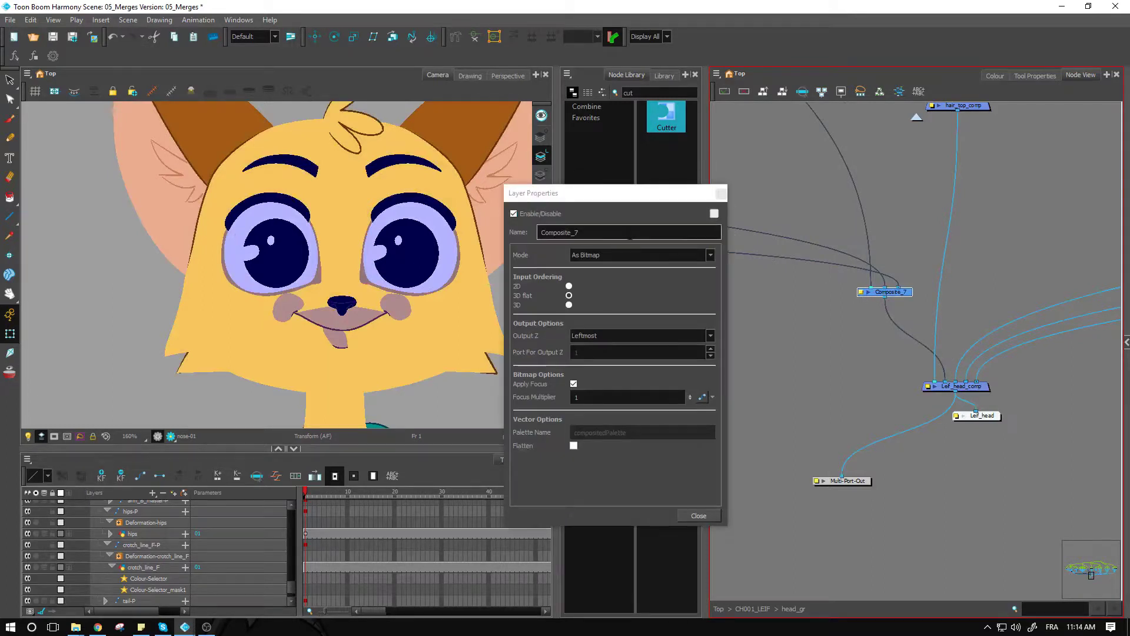
pyautogui.write('face_comp')
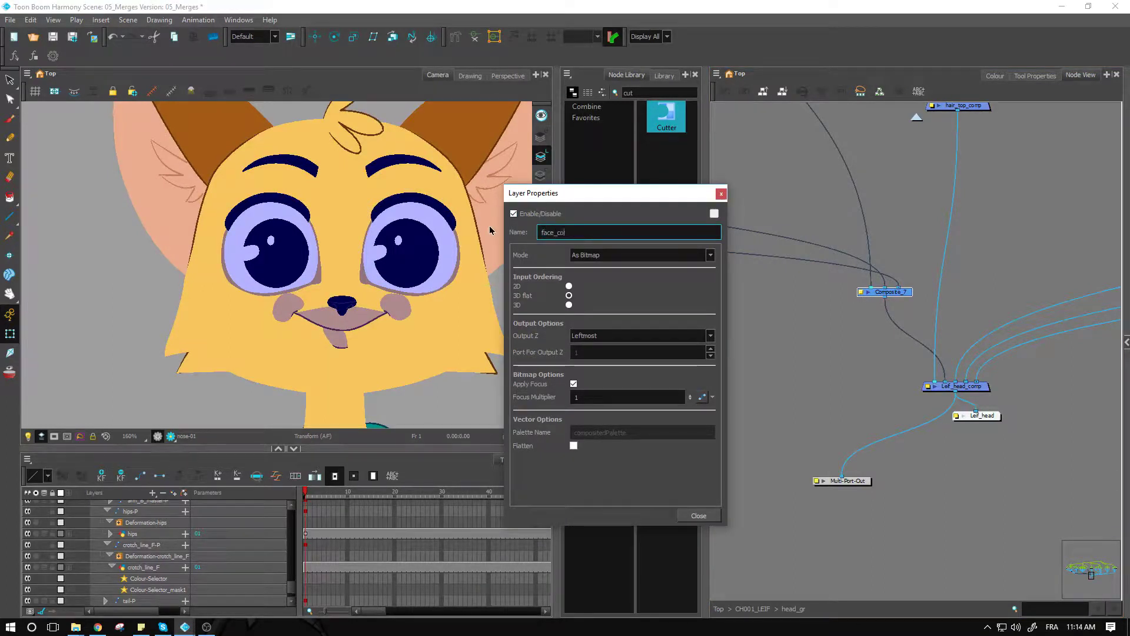
pyautogui.click(589, 255)
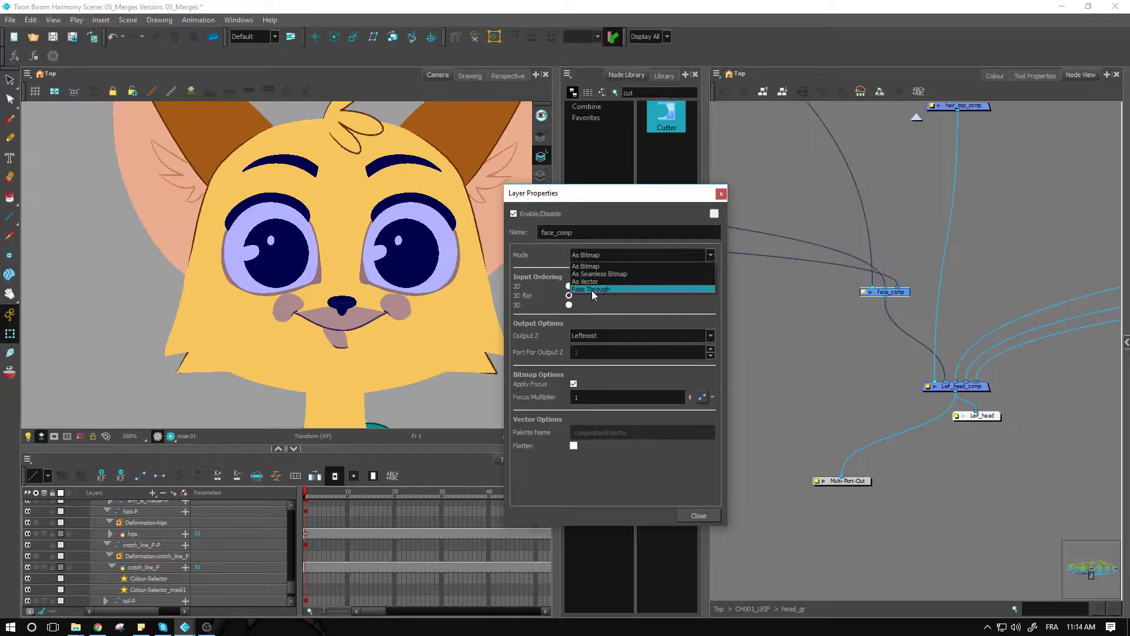
pyautogui.click(591, 289)
pyautogui.click(721, 194)
pyautogui.moveTo(906, 293); pyautogui.dragTo(801, 266)
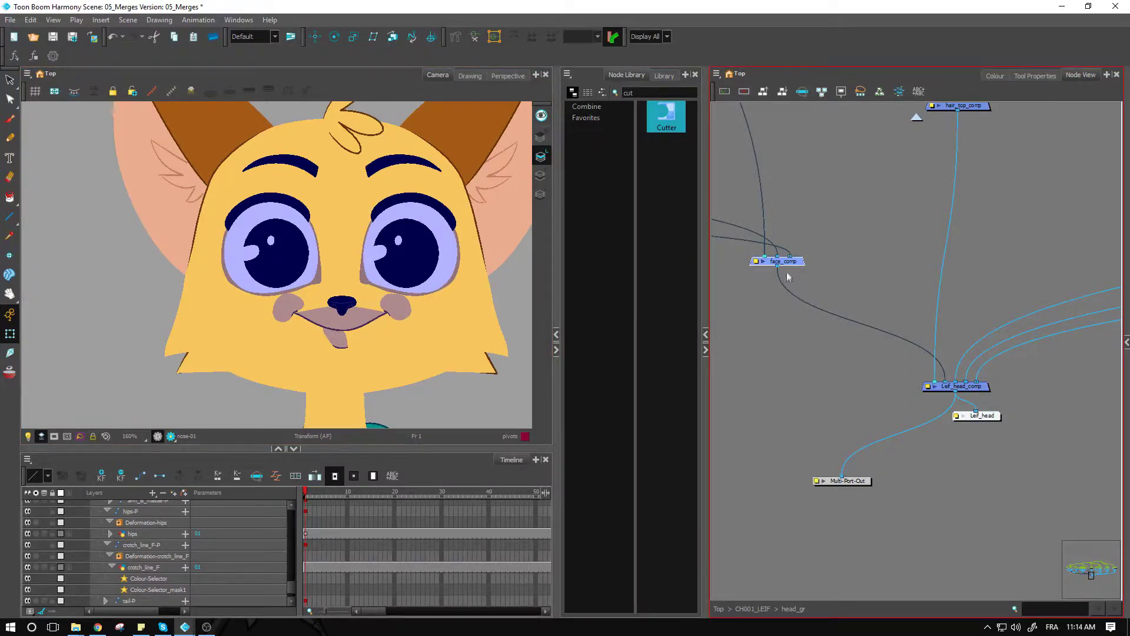
# Insert a Cutter between face_comp and Leif_head_comp, and identify the jaw, cheek and head drawings beneath the facial features
pyautogui.moveTo(778, 284); pyautogui.dragTo(789, 306)
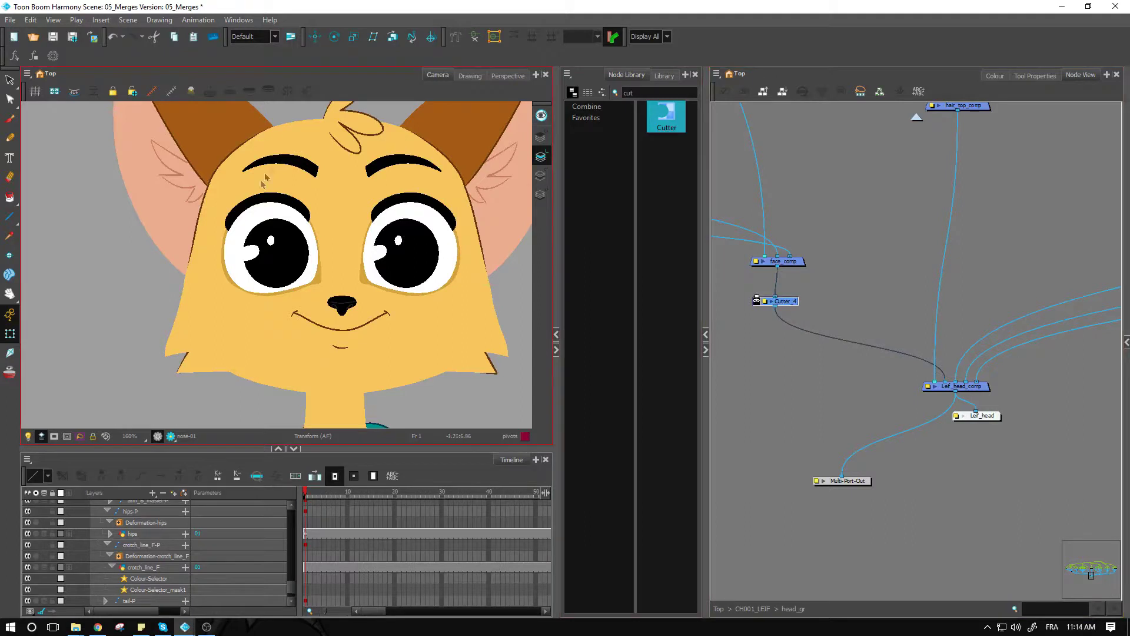
pyautogui.click(415, 323)
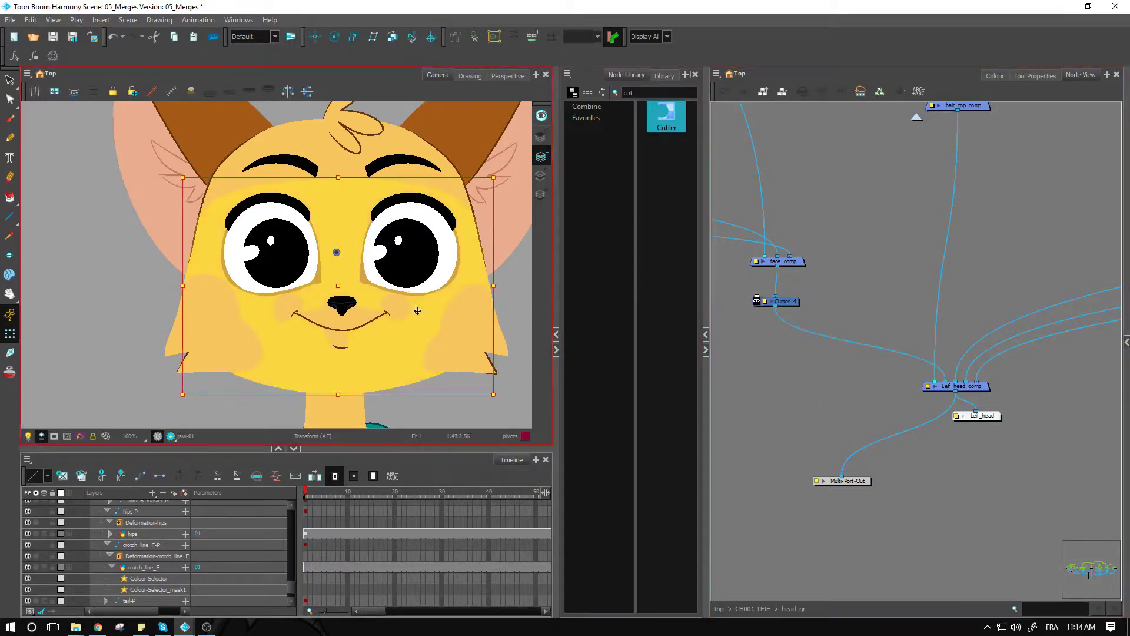
pyautogui.click(469, 325)
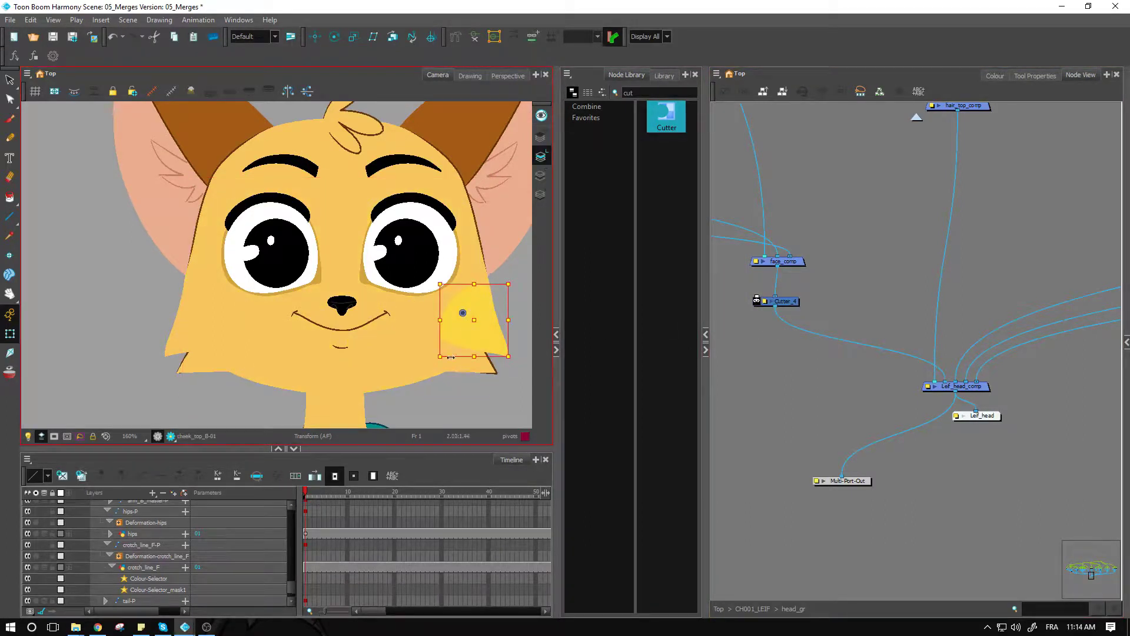
pyautogui.click(449, 354)
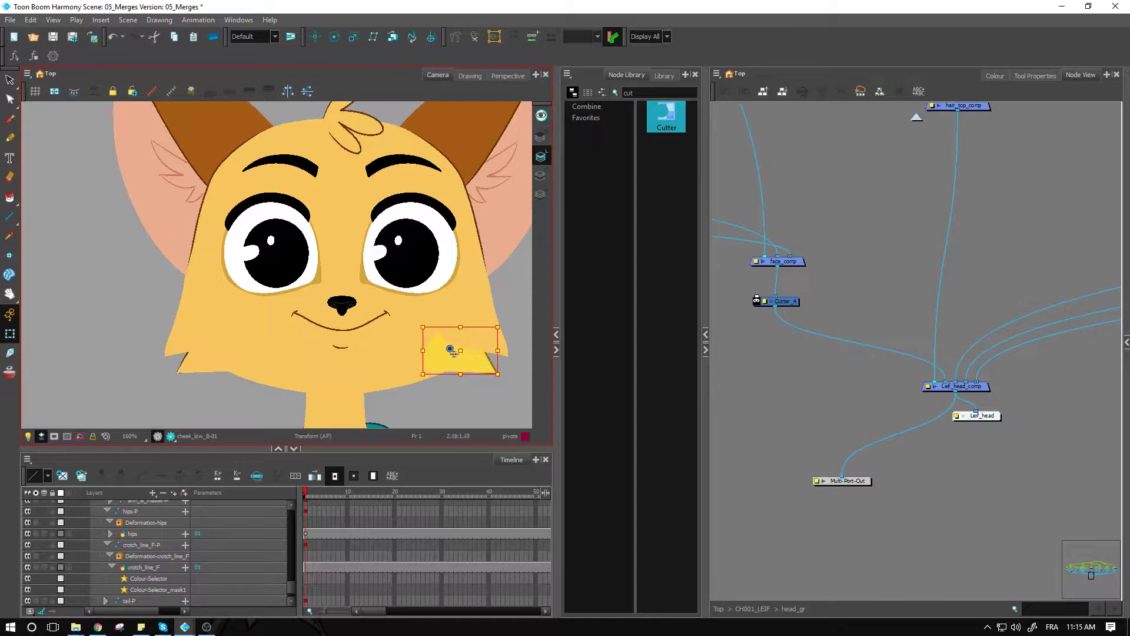
pyautogui.click(444, 179)
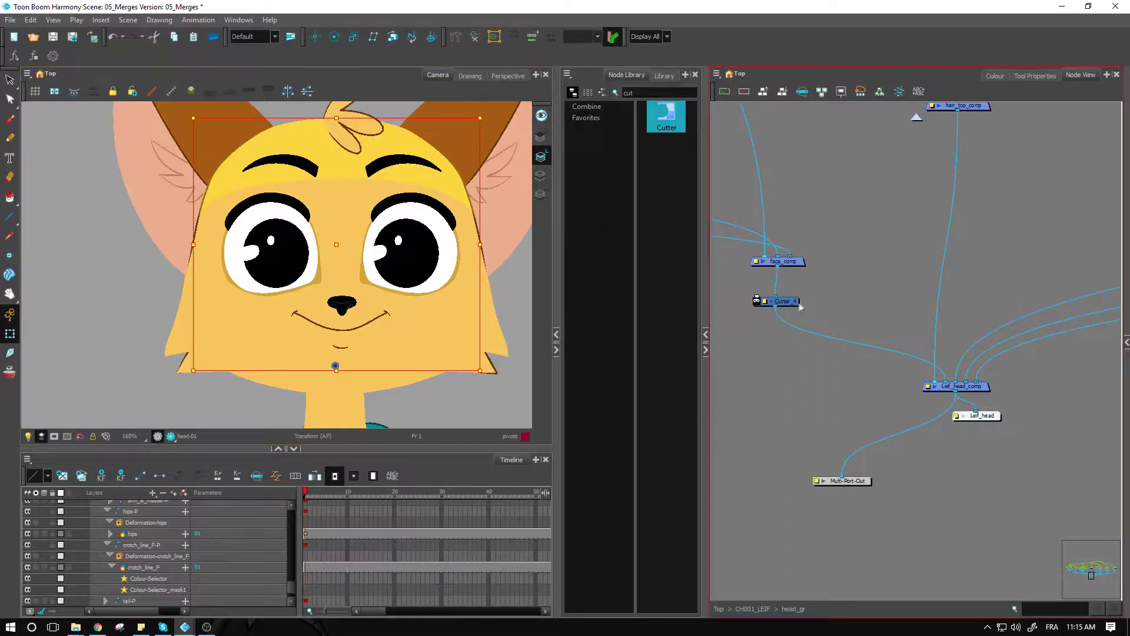
# Move the face Cutter aside and connect a new Composite to its matte port
pyautogui.moveTo(797, 309); pyautogui.dragTo(845, 319)
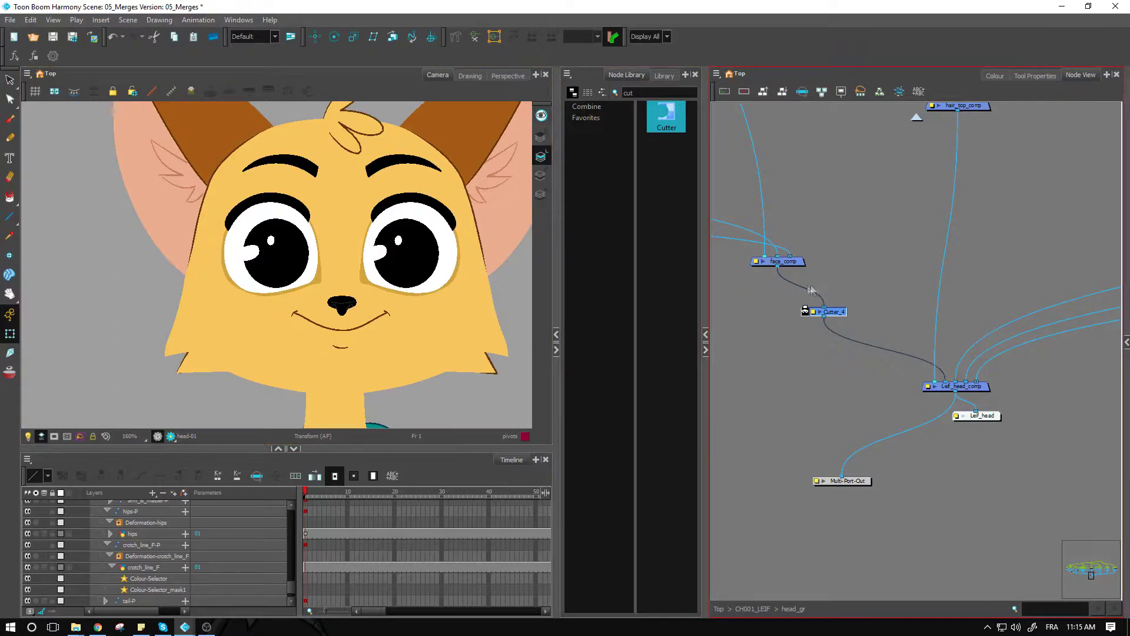
pyautogui.hotkey('ctrl', 'h')
pyautogui.moveTo(850, 278); pyautogui.dragTo(949, 421)
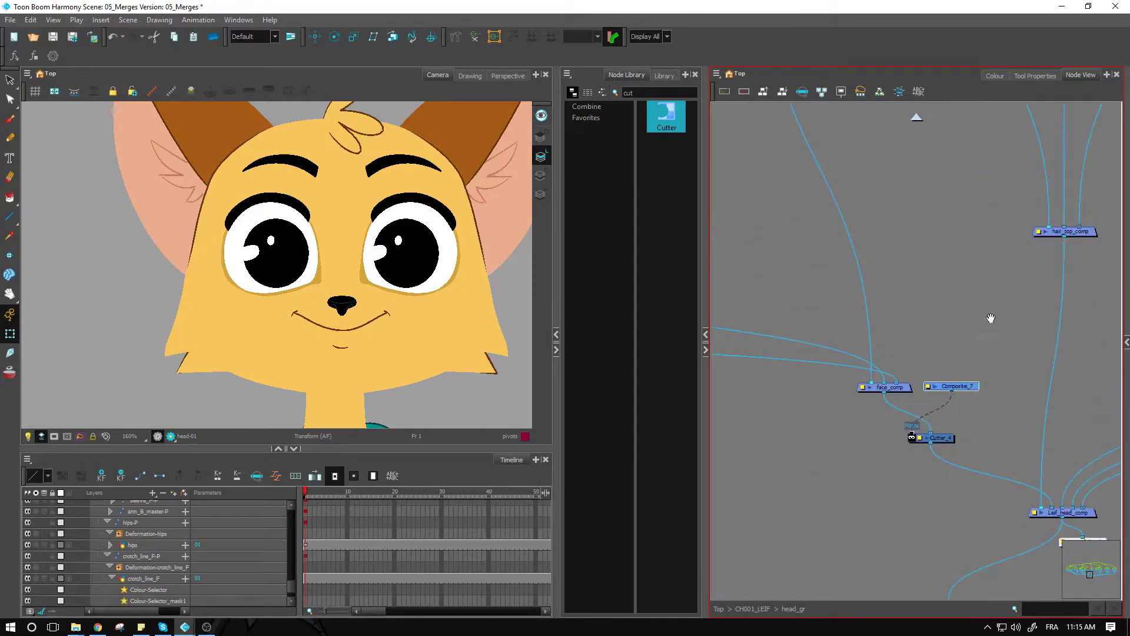
pyautogui.moveTo(989, 312); pyautogui.dragTo(968, 393)
# Find the composite that gathers the jaw, head and cheeks, and examine which parts of the face it covers
pyautogui.click(381, 206)
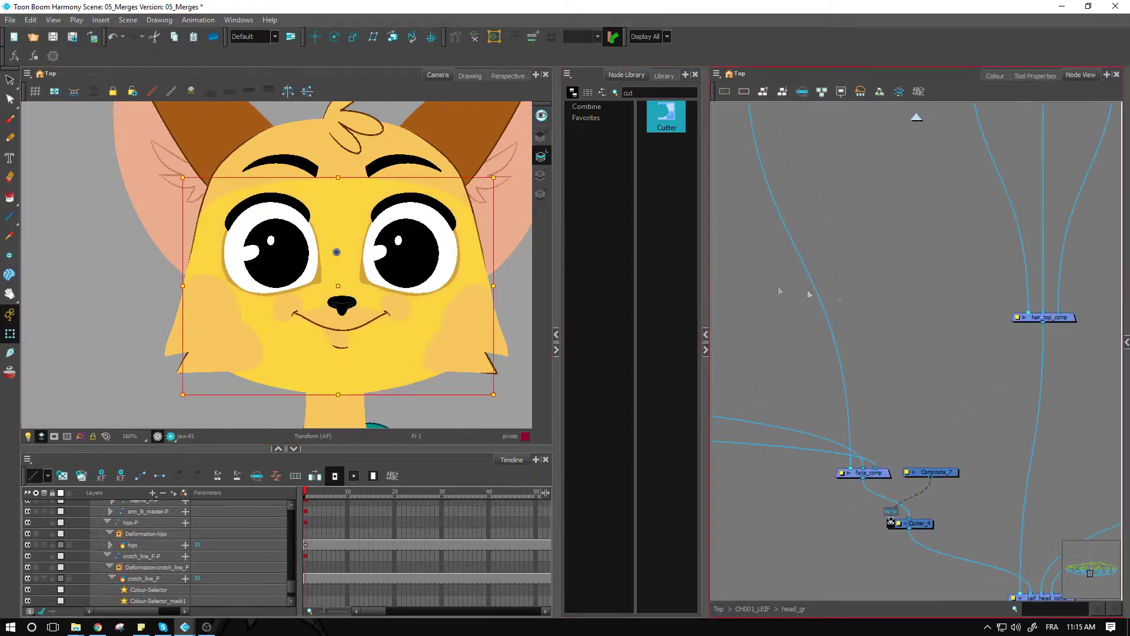
pyautogui.click(1063, 321)
pyautogui.press('1')
pyautogui.press('1')
pyautogui.press('1')
pyautogui.moveTo(1034, 312); pyautogui.dragTo(966, 426)
pyautogui.moveTo(1080, 394); pyautogui.dragTo(734, 331)
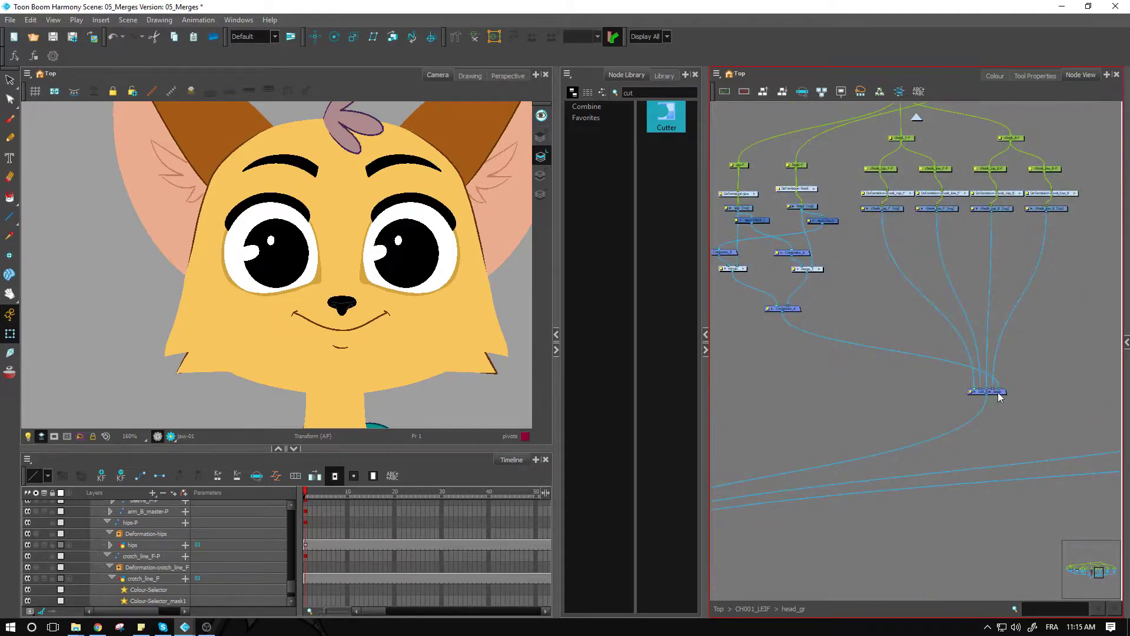
pyautogui.click(999, 392)
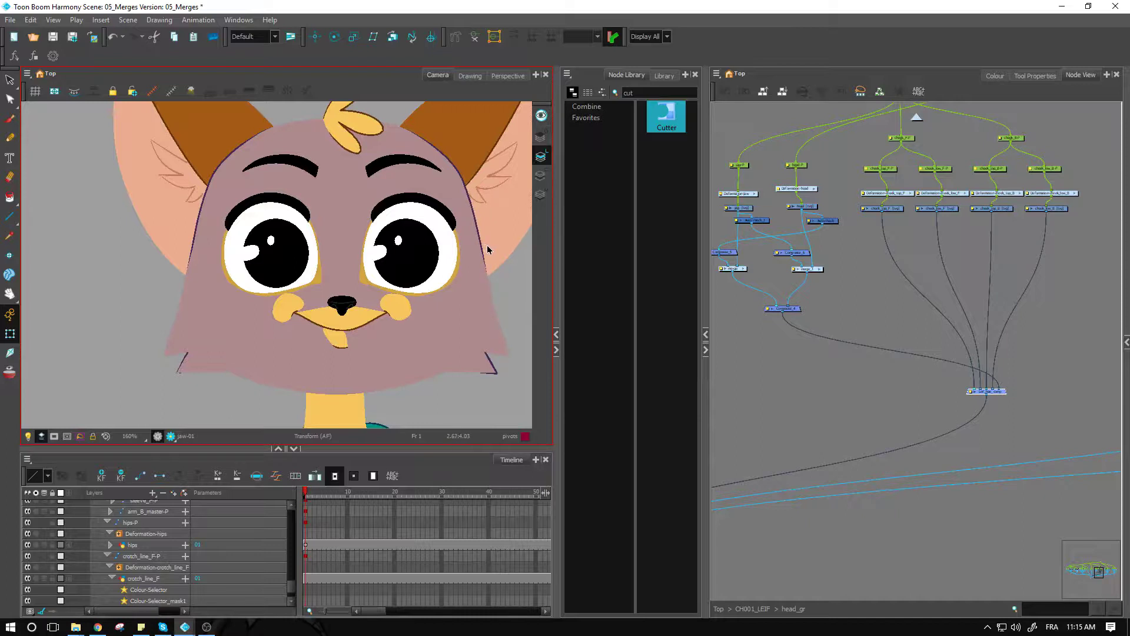
pyautogui.click(507, 290)
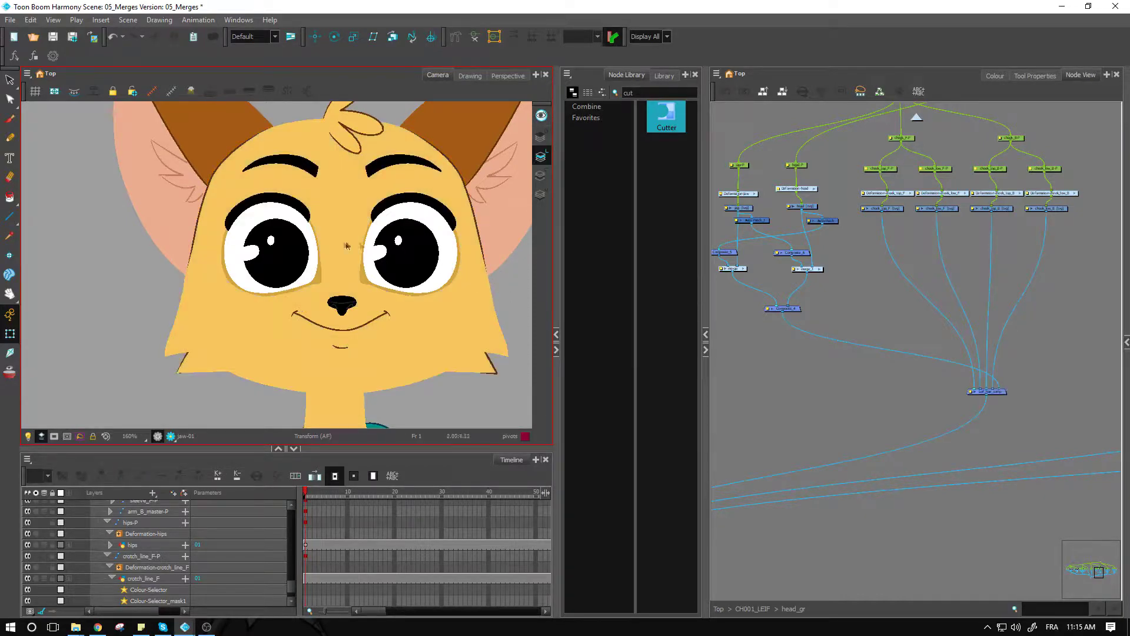
pyautogui.click(400, 265)
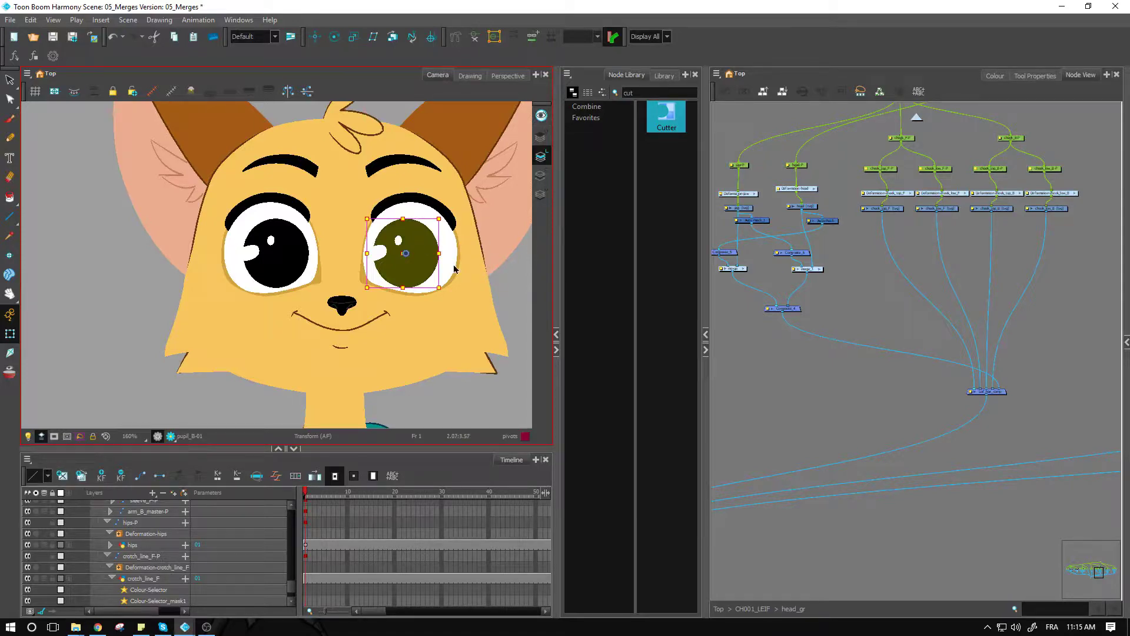
pyautogui.click(882, 315)
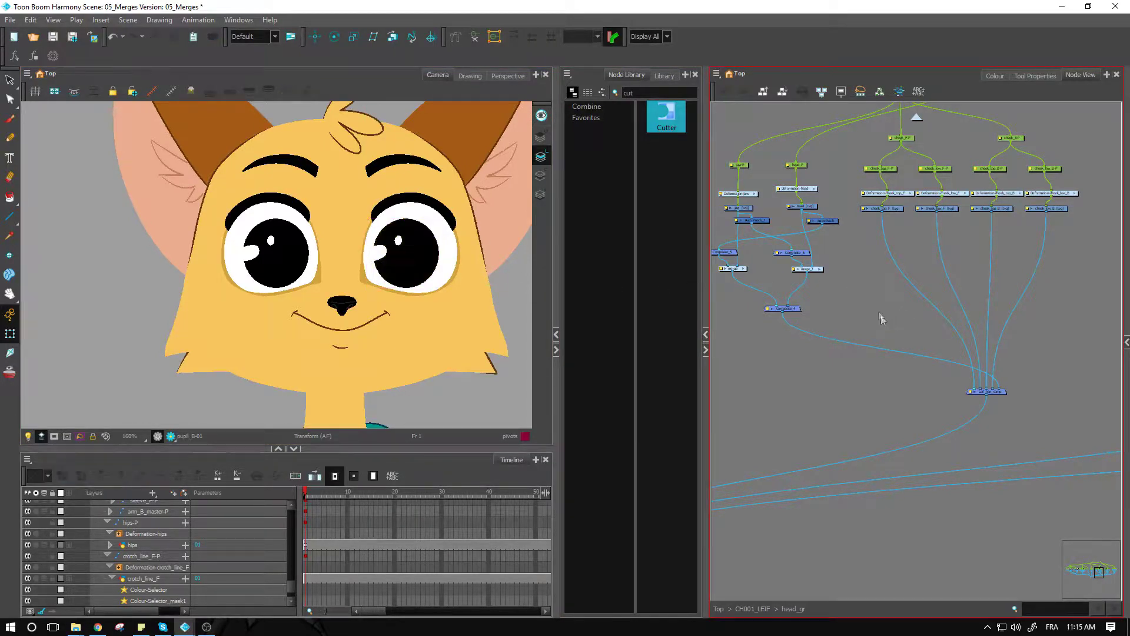
# Connect the branches below the jaw and head drawings to the face Cutter's matte Composite, and toggle the Cutter's inversion
pyautogui.click(473, 261)
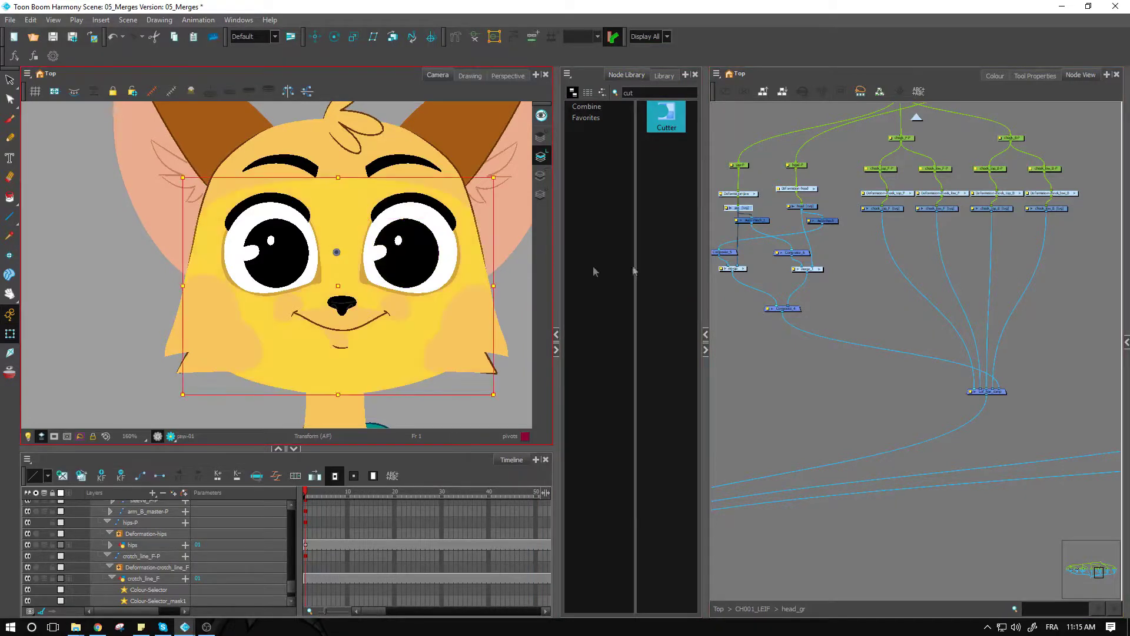
pyautogui.moveTo(753, 225); pyautogui.dragTo(866, 245)
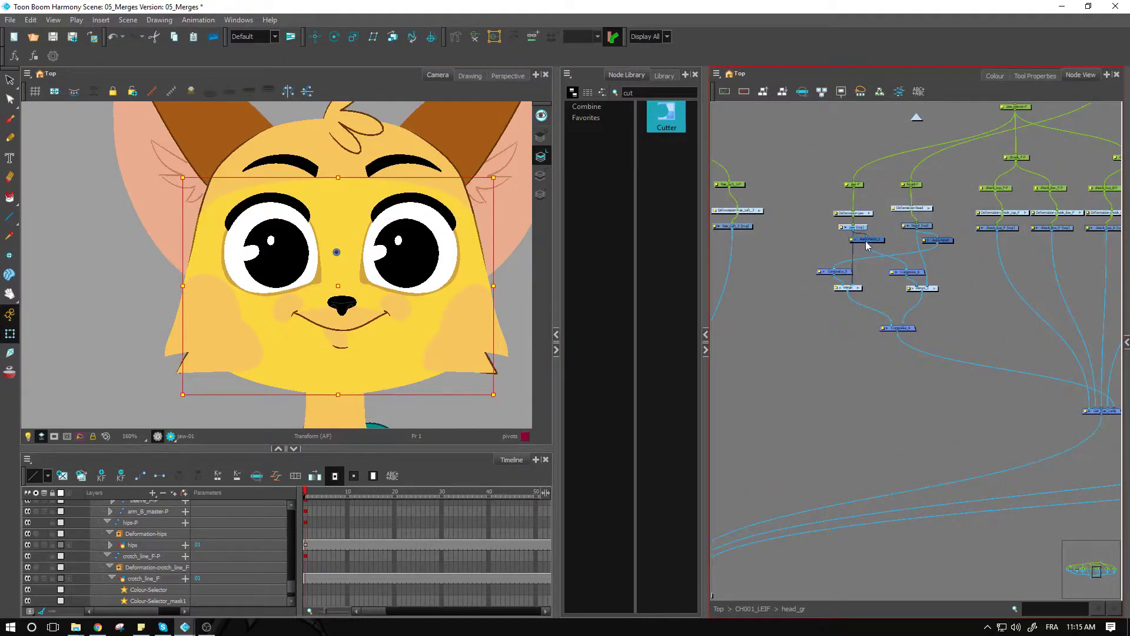
pyautogui.click(927, 227)
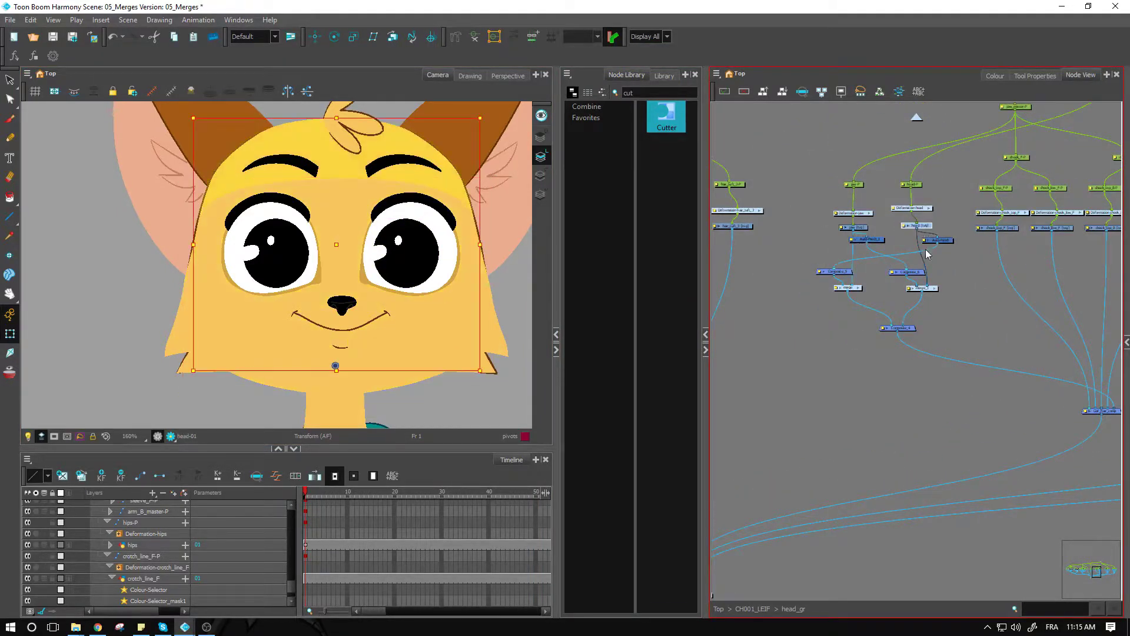
pyautogui.moveTo(899, 279); pyautogui.dragTo(1074, 265)
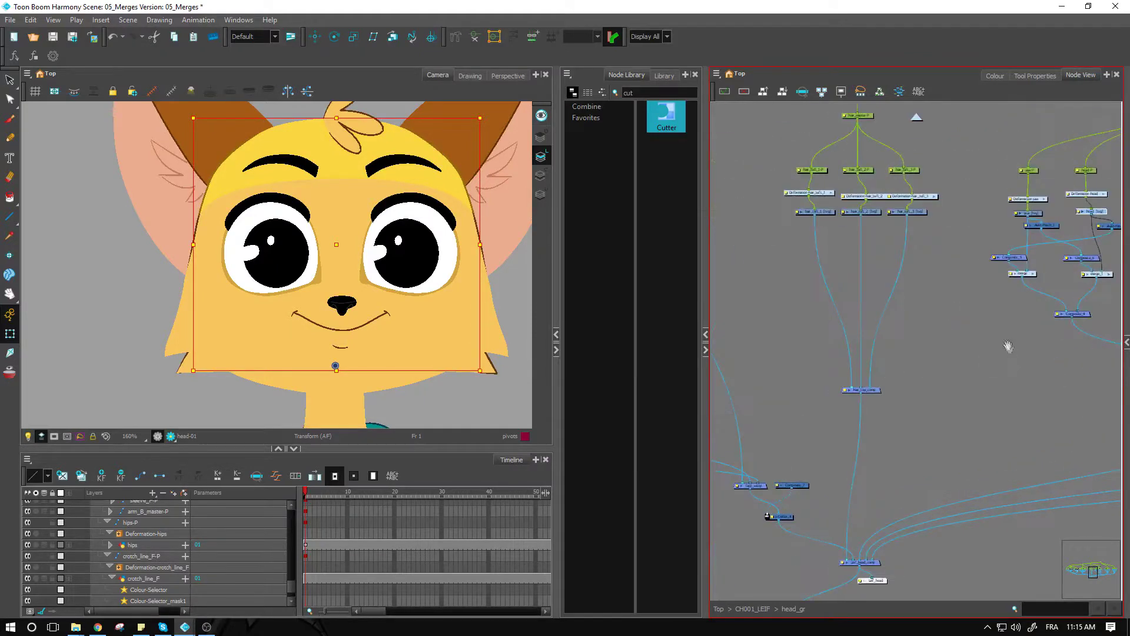
pyautogui.moveTo(1042, 230); pyautogui.dragTo(792, 480)
pyautogui.moveTo(1113, 234); pyautogui.dragTo(764, 520)
pyautogui.click(767, 516)
pyautogui.click(483, 286)
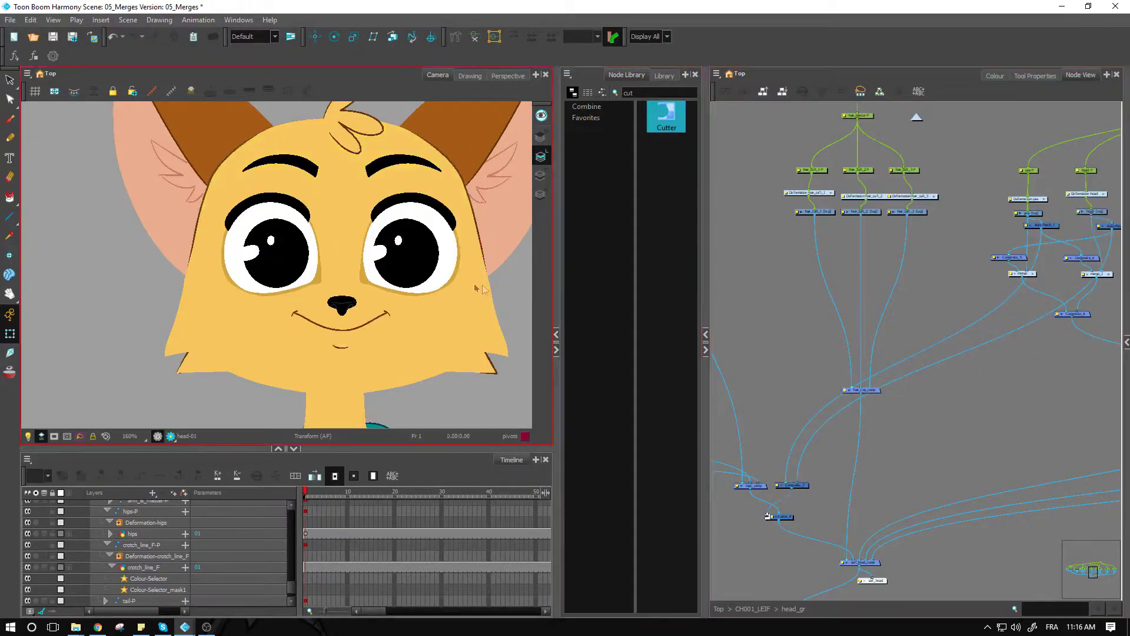
# Test the face Cutter by moving the whole set of facial features towards the head's side, and undo the move
pyautogui.click(452, 272)
pyautogui.press('b')
pyautogui.press('b')
pyautogui.press('b')
pyautogui.press('b')
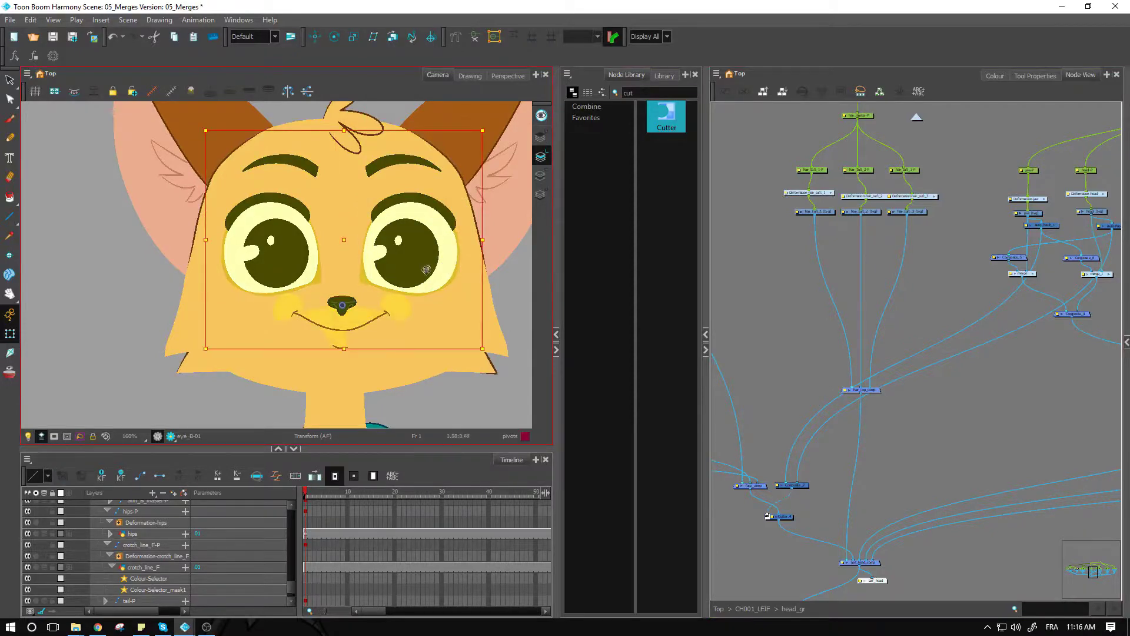
pyautogui.moveTo(415, 260); pyautogui.dragTo(531, 268)
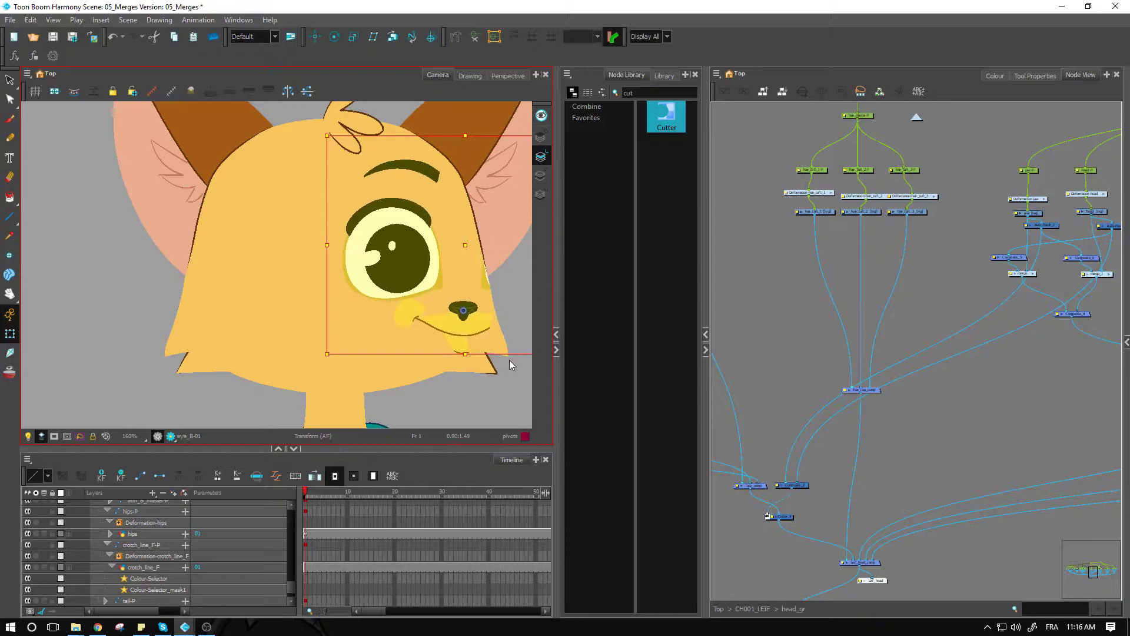
pyautogui.hotkey('ctrl', 'z')
# Locate the upper and lower cheek drawings in the node network and identify which part of the face each covers
pyautogui.click(938, 317)
pyautogui.moveTo(1062, 344); pyautogui.dragTo(830, 366)
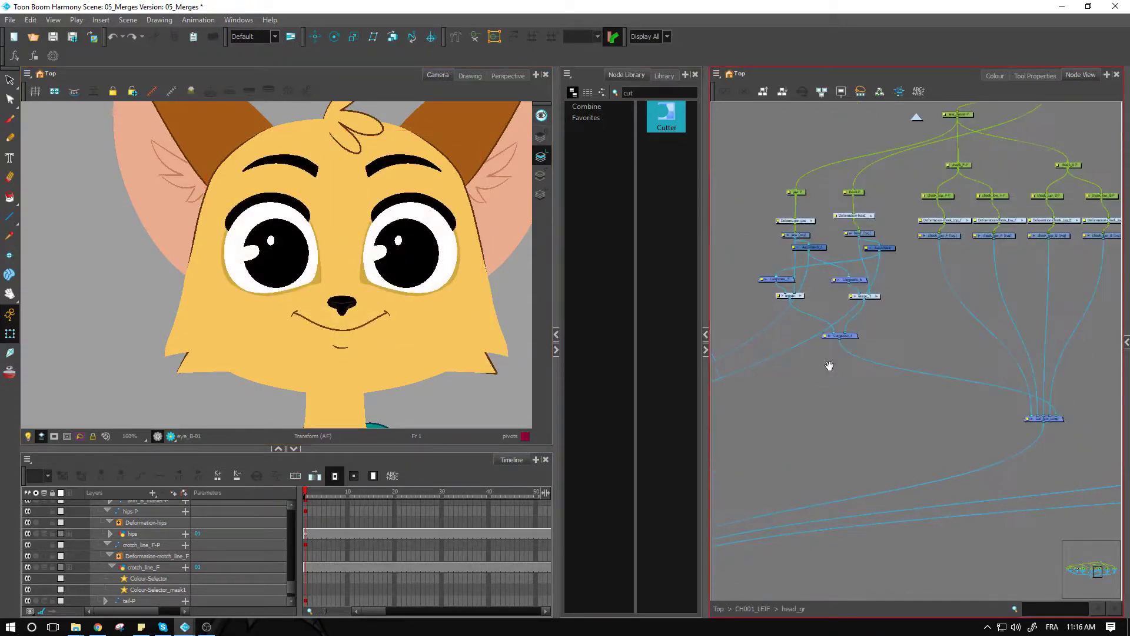
pyautogui.moveTo(1022, 354); pyautogui.dragTo(869, 372)
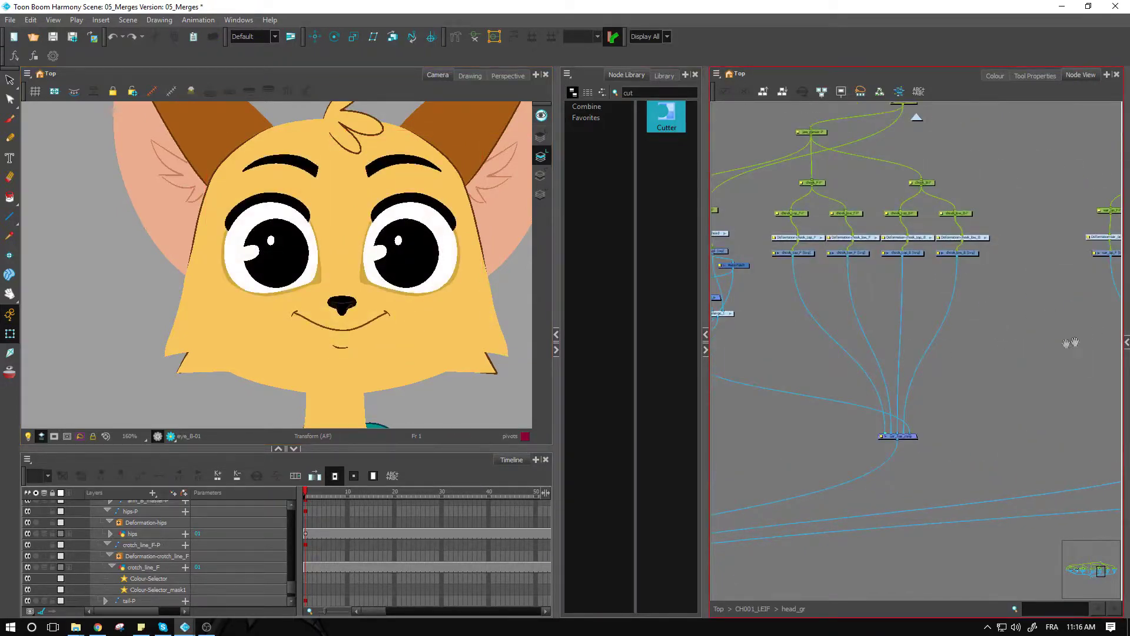
pyautogui.click(496, 348)
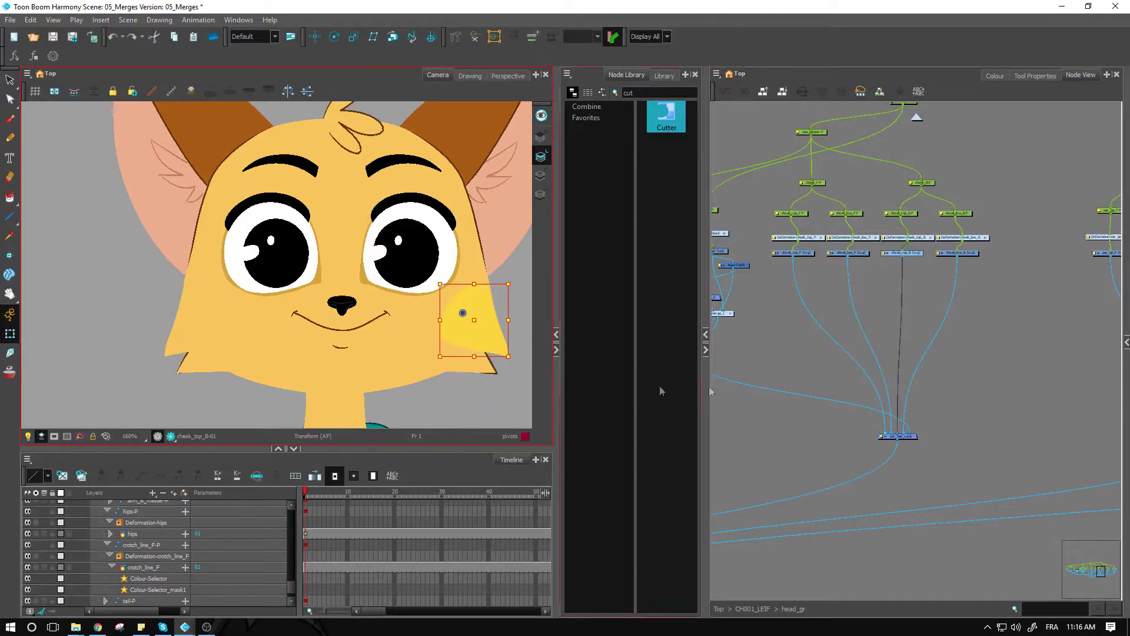
pyautogui.scroll(2, 943, 313)
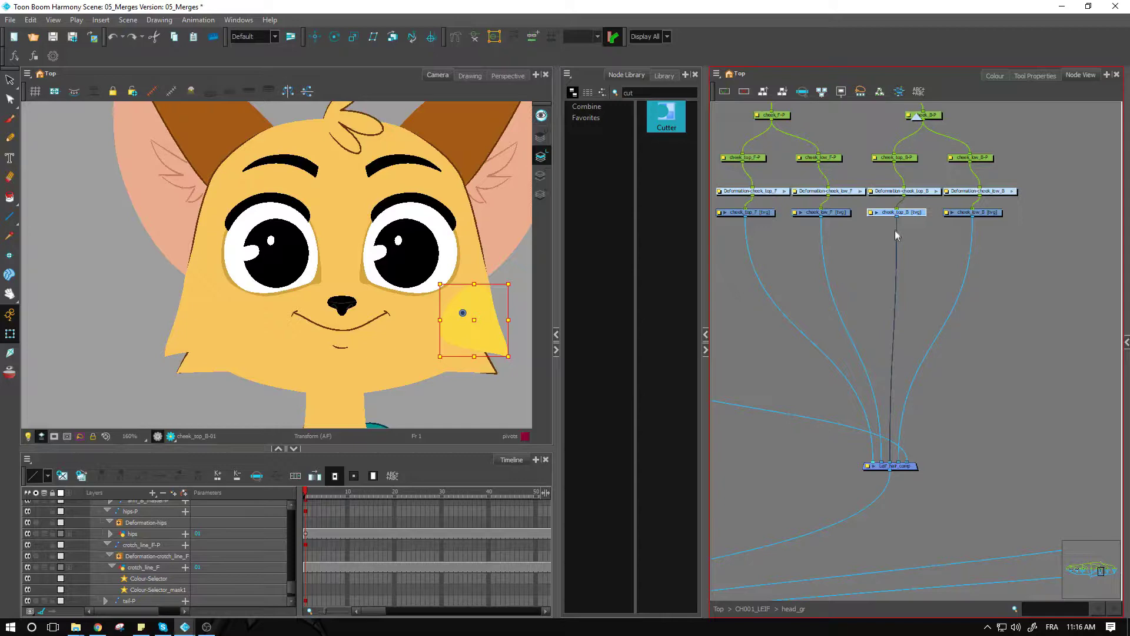
pyautogui.click(842, 213)
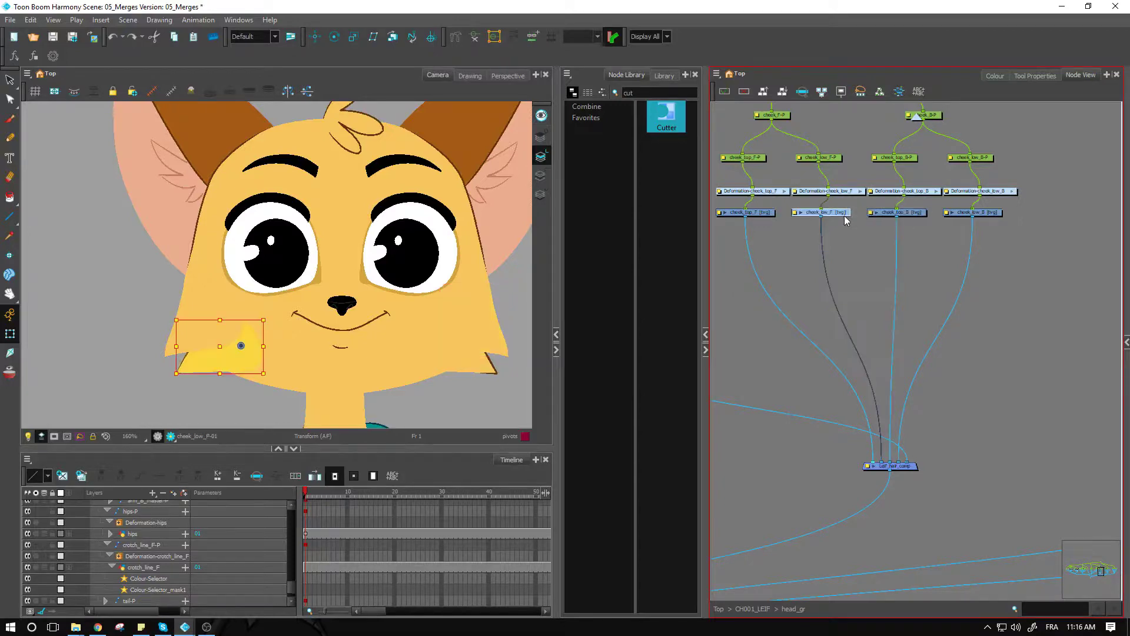
pyautogui.click(745, 212)
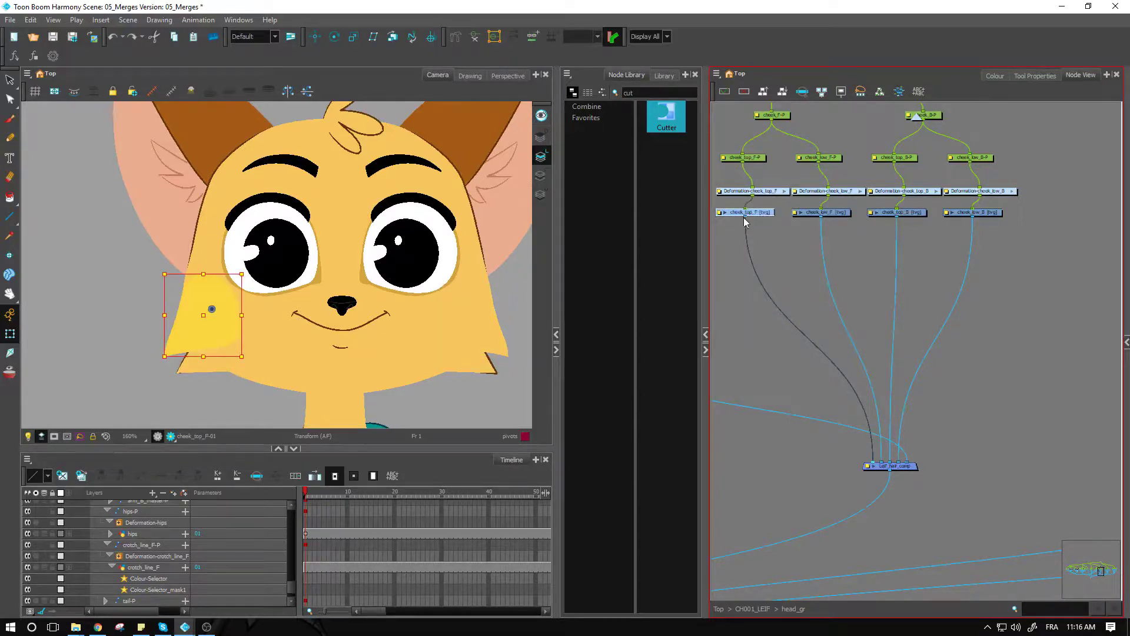
# Connect the cheek_top_F and cheek_top_B drawings to the face Cutter's matte Composite_7
pyautogui.moveTo(453, 355); pyautogui.dragTo(772, 585)
pyautogui.moveTo(929, 461); pyautogui.dragTo(712, 456)
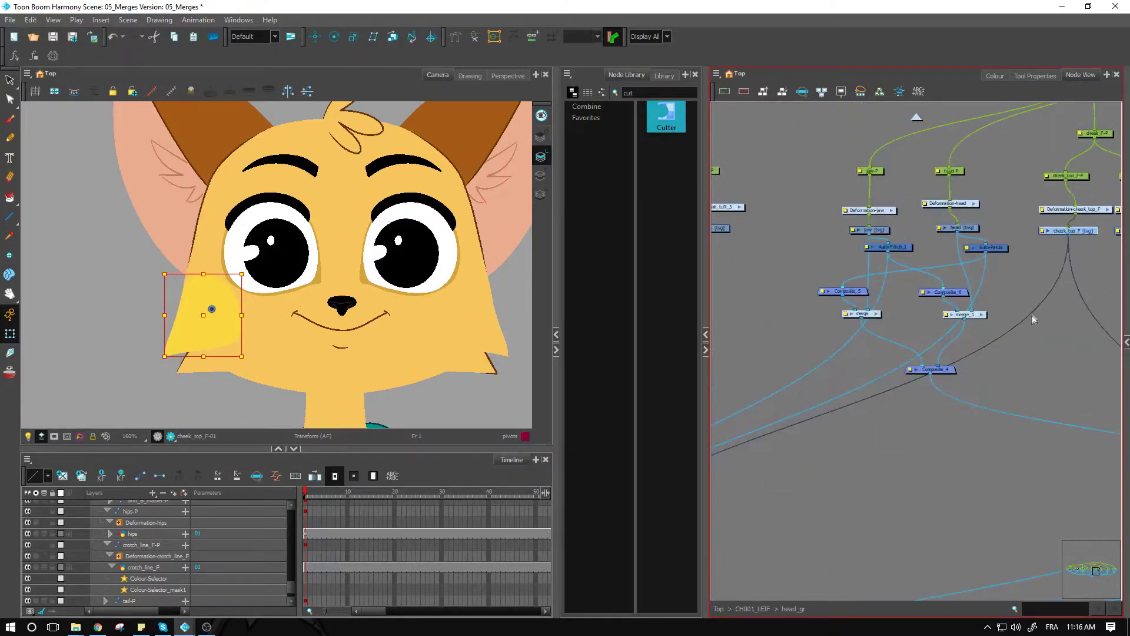
pyautogui.moveTo(1034, 320); pyautogui.dragTo(827, 351)
pyautogui.moveTo(1012, 268); pyautogui.dragTo(824, 581)
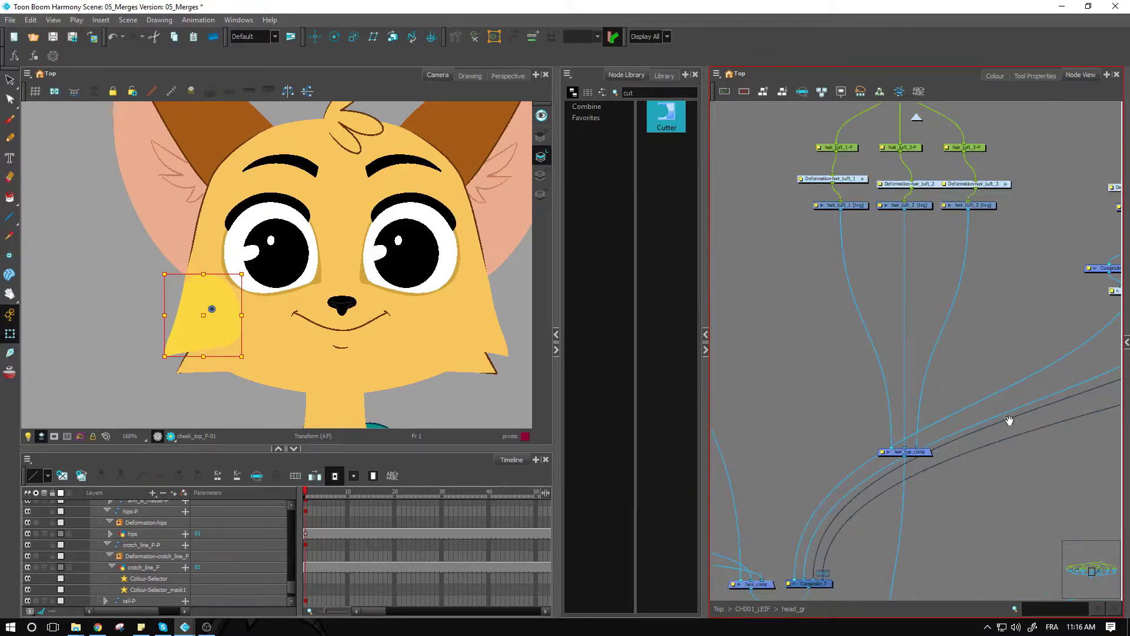
pyautogui.moveTo(1010, 419); pyautogui.dragTo(728, 448)
pyautogui.moveTo(989, 275); pyautogui.dragTo(860, 335)
# Add copies of the head's Auto-Patch below cheek_low_F and cheek_low_B, and connect both to Composite_7
pyautogui.click(856, 316)
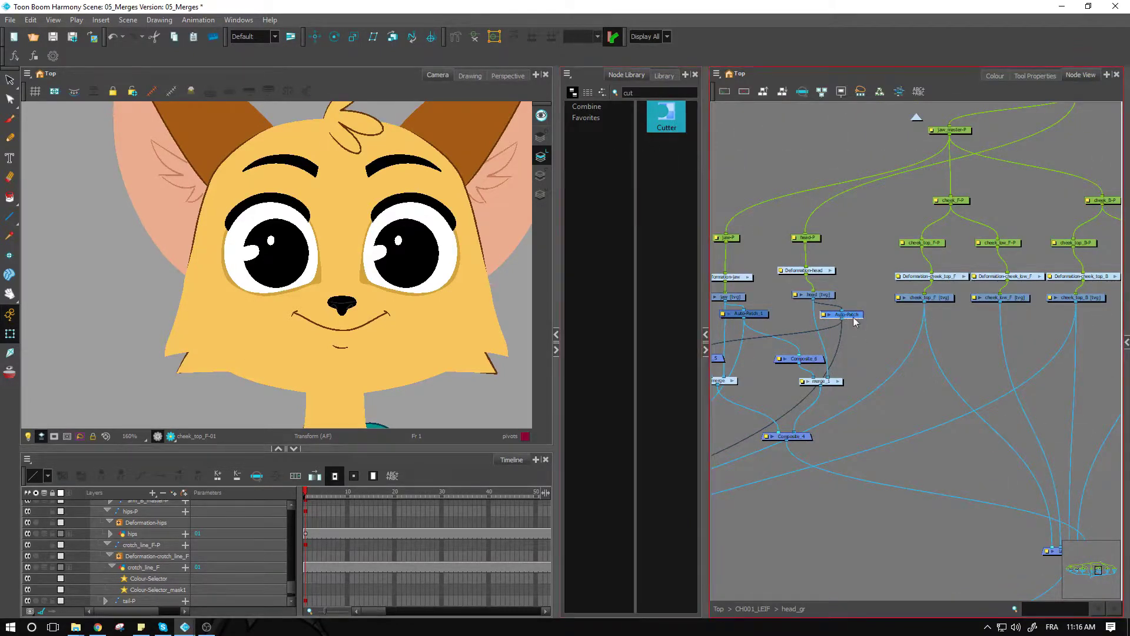
pyautogui.click(853, 318)
pyautogui.hotkey('ctrl', 'v')
pyautogui.moveTo(1000, 301); pyautogui.dragTo(982, 315)
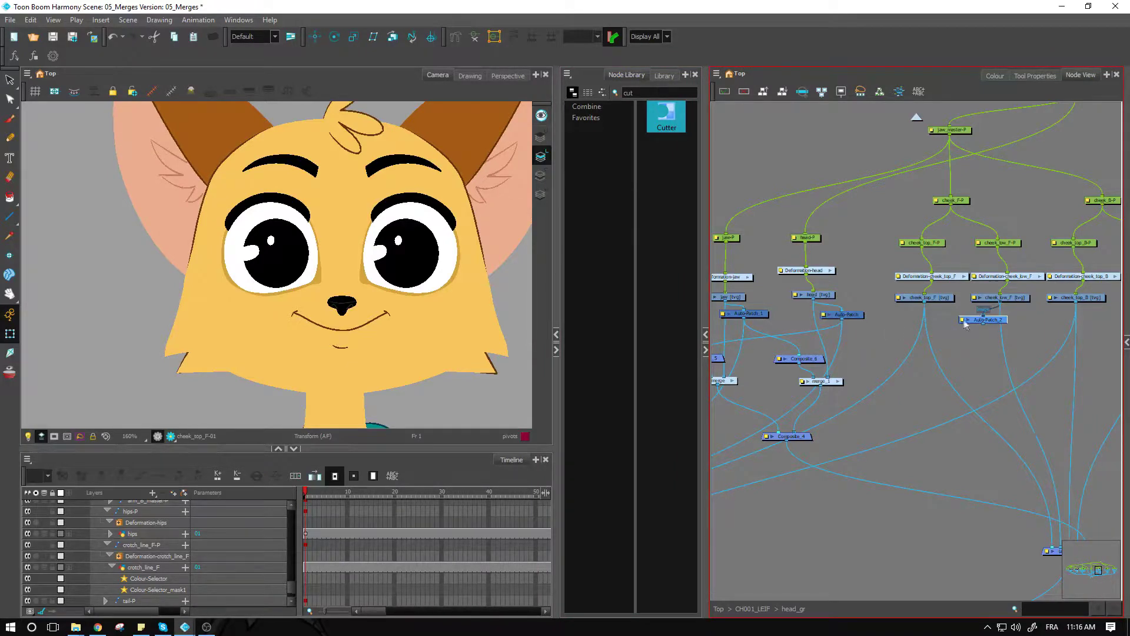
pyautogui.moveTo(958, 339); pyautogui.dragTo(1087, 501)
pyautogui.moveTo(1062, 463); pyautogui.dragTo(789, 487)
pyautogui.moveTo(941, 391); pyautogui.dragTo(729, 454)
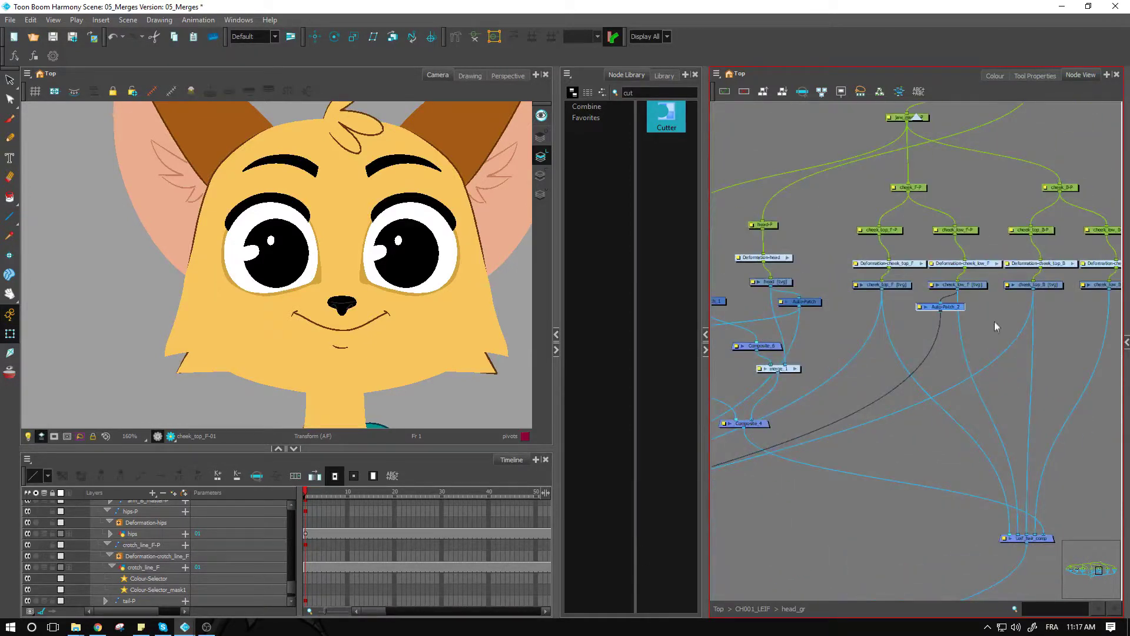
pyautogui.hotkey('ctrl', 'v')
pyautogui.moveTo(1110, 312); pyautogui.dragTo(451, 518)
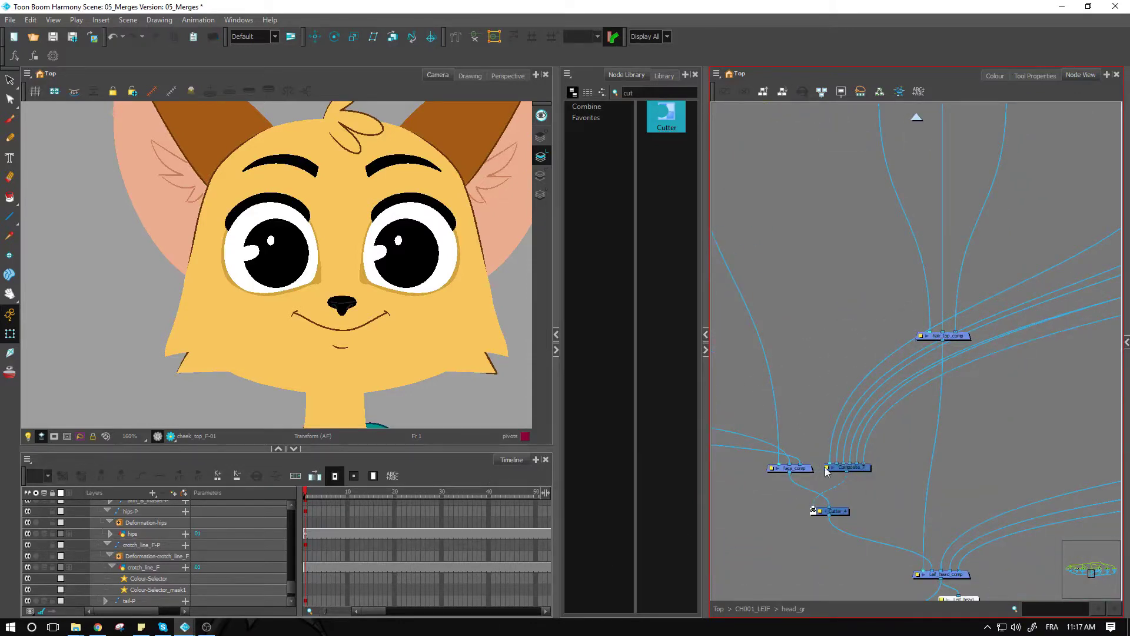
# Set the mode of Composite_7 to Pass Through
pyautogui.doubleClick(839, 467)
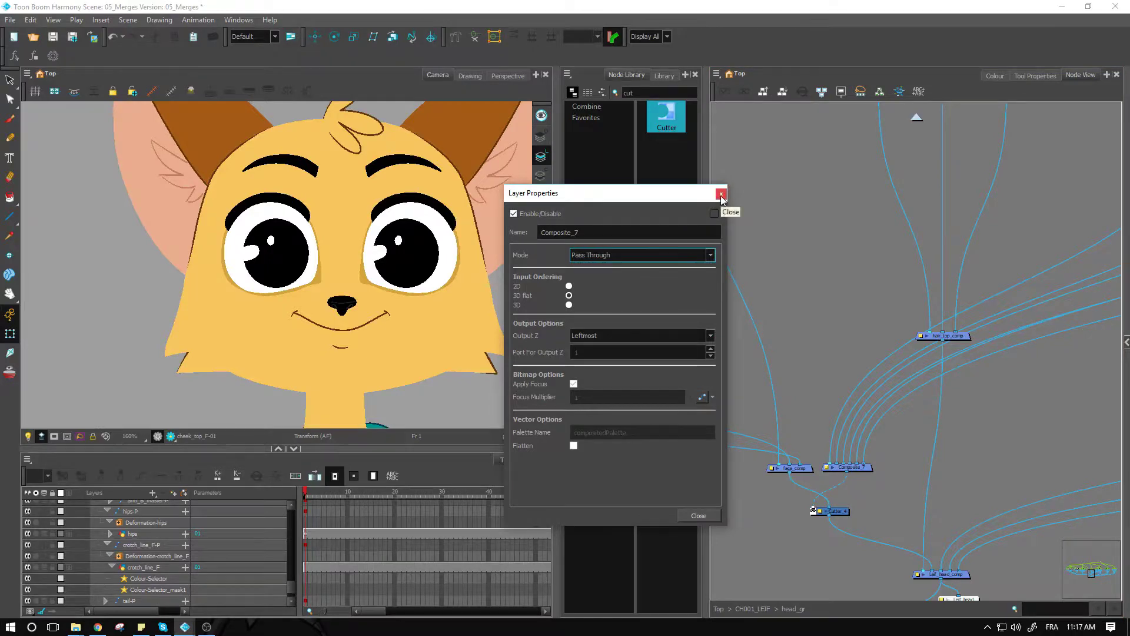
pyautogui.click(721, 194)
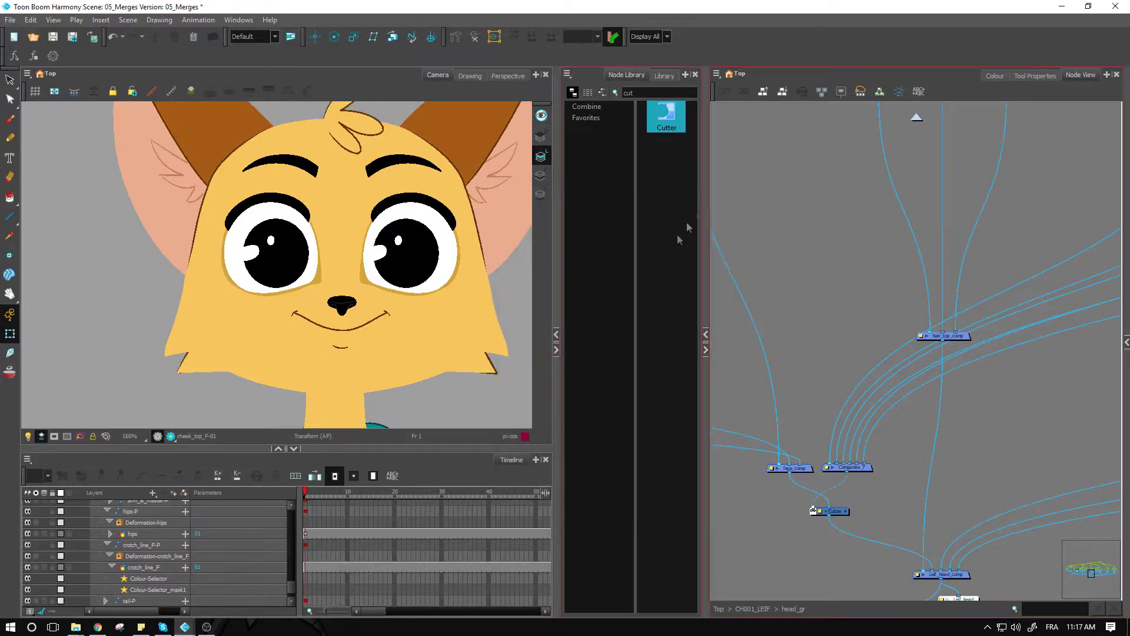
pyautogui.click(860, 469)
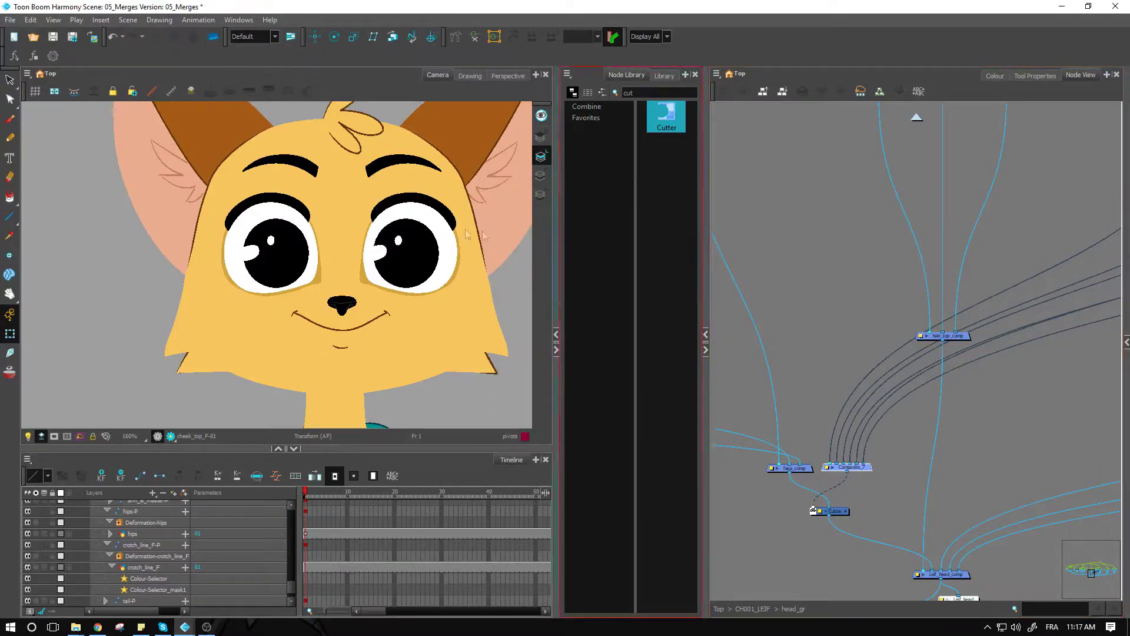
# Test the completed face matte by moving the facial features sideways over the cheek, and undo the move
pyautogui.click(414, 261)
pyautogui.press('b')
pyautogui.press('b')
pyautogui.press('b')
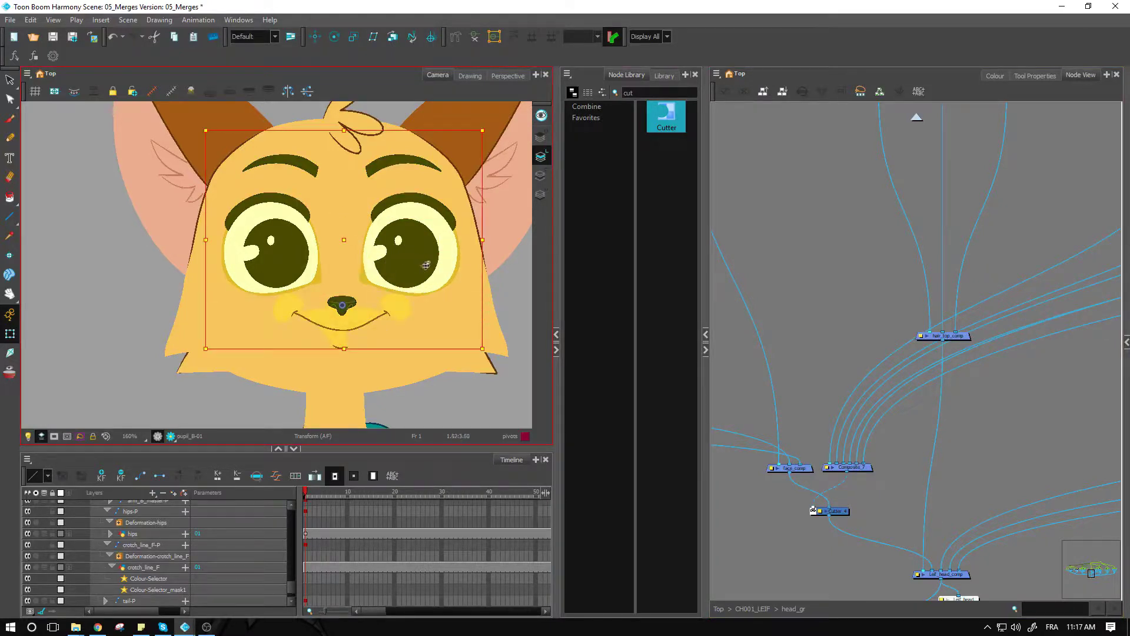
pyautogui.moveTo(418, 261); pyautogui.dragTo(330, 291)
pyautogui.hotkey('ctrl', 'z')
# Locate the cheek_low_F drawing in the node network and examine its Auto-Patch connection
pyautogui.click(197, 365)
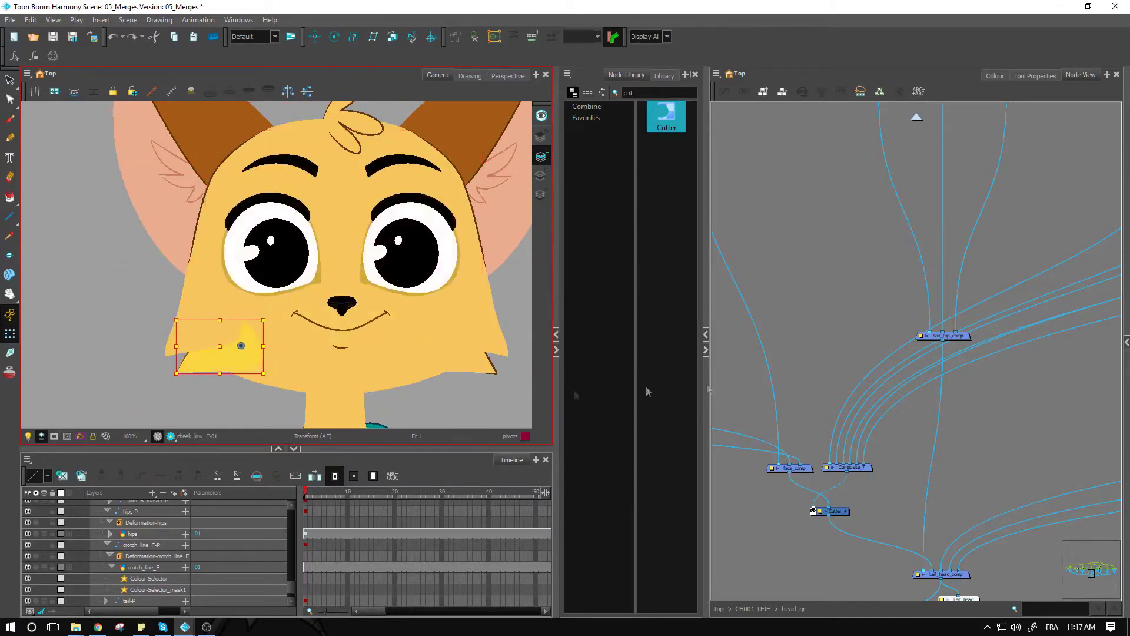
pyautogui.press('f')
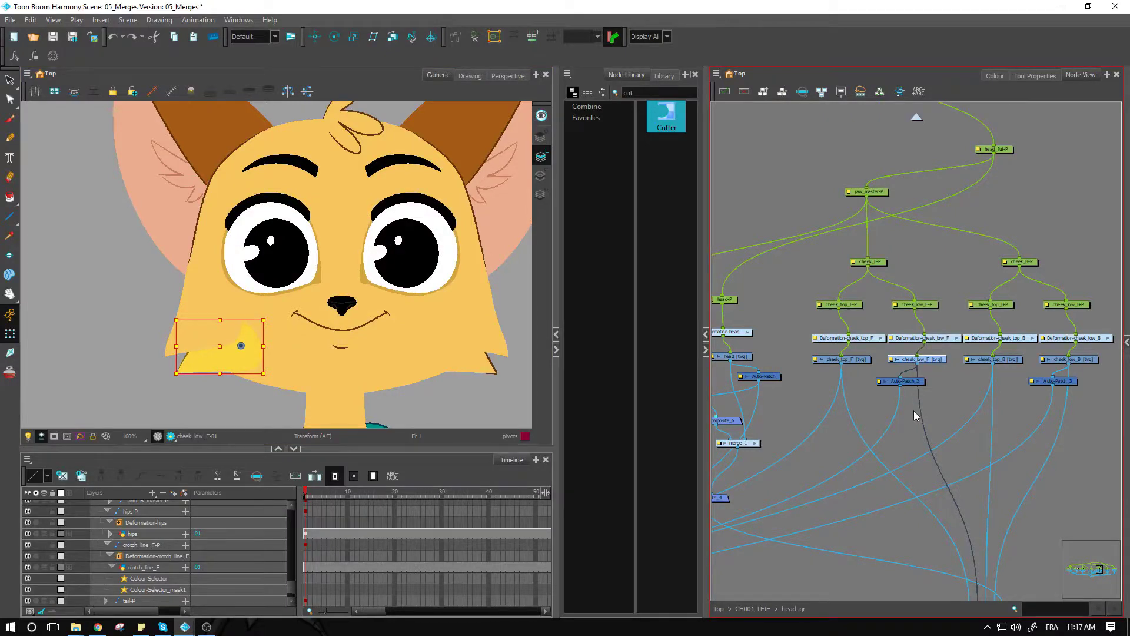
pyautogui.moveTo(891, 424); pyautogui.dragTo(965, 380)
pyautogui.click(1026, 333)
pyautogui.click(1010, 315)
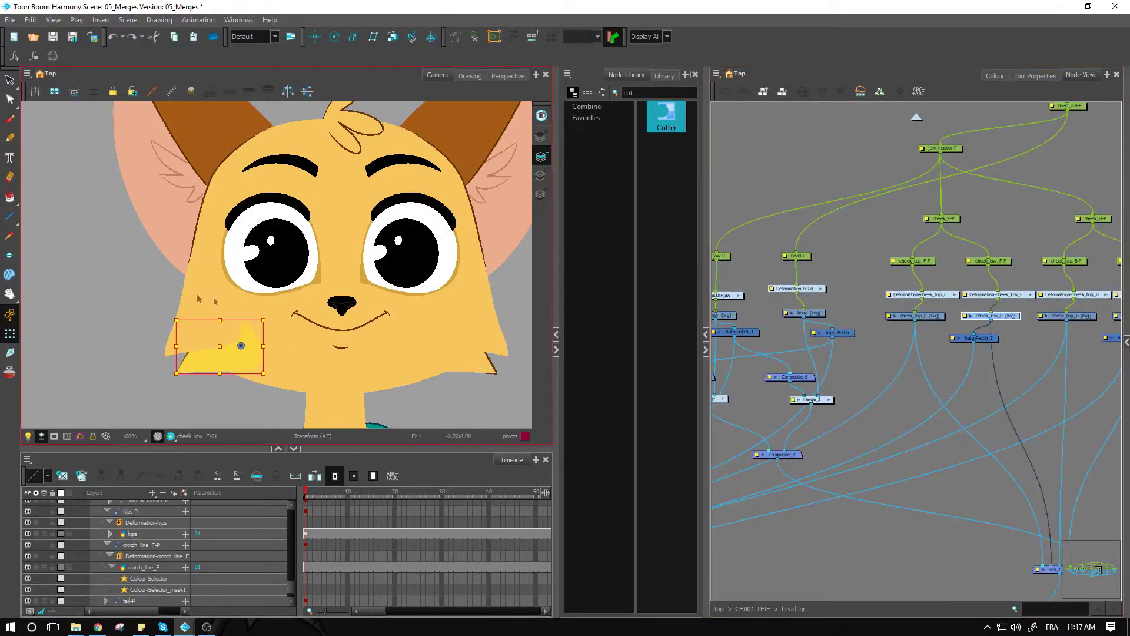
# Try to cut the cheek_low_F artwork from Line Art and paste it into Colour Art, and undo the changes
pyautogui.click(9, 80)
pyautogui.click(239, 351)
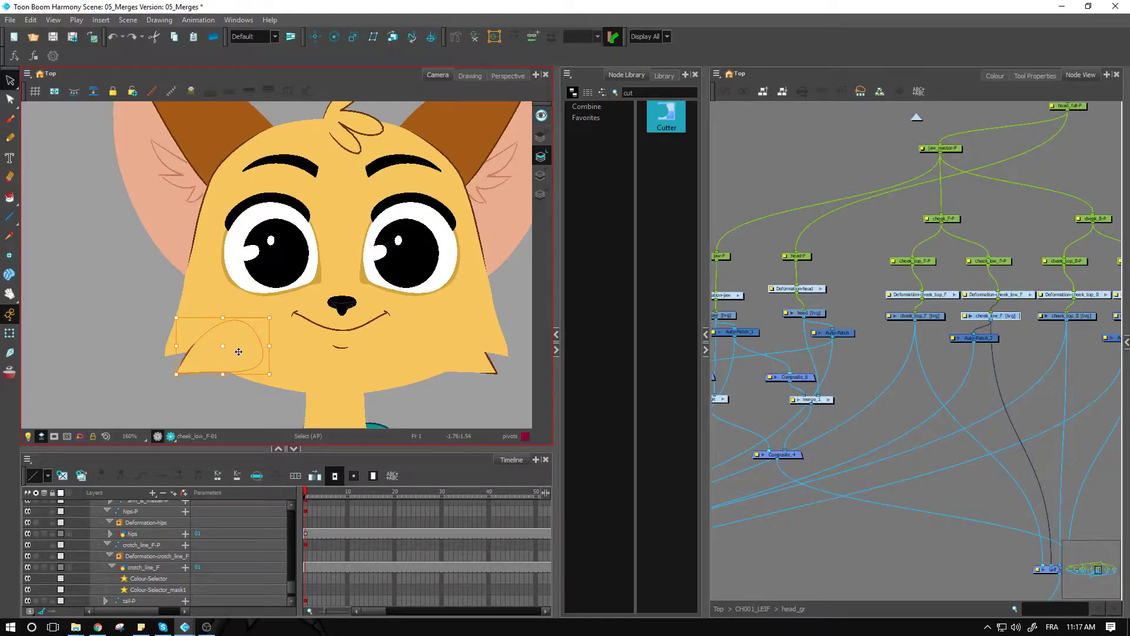
pyautogui.hotkey('ctrl', 'x')
pyautogui.click(541, 176)
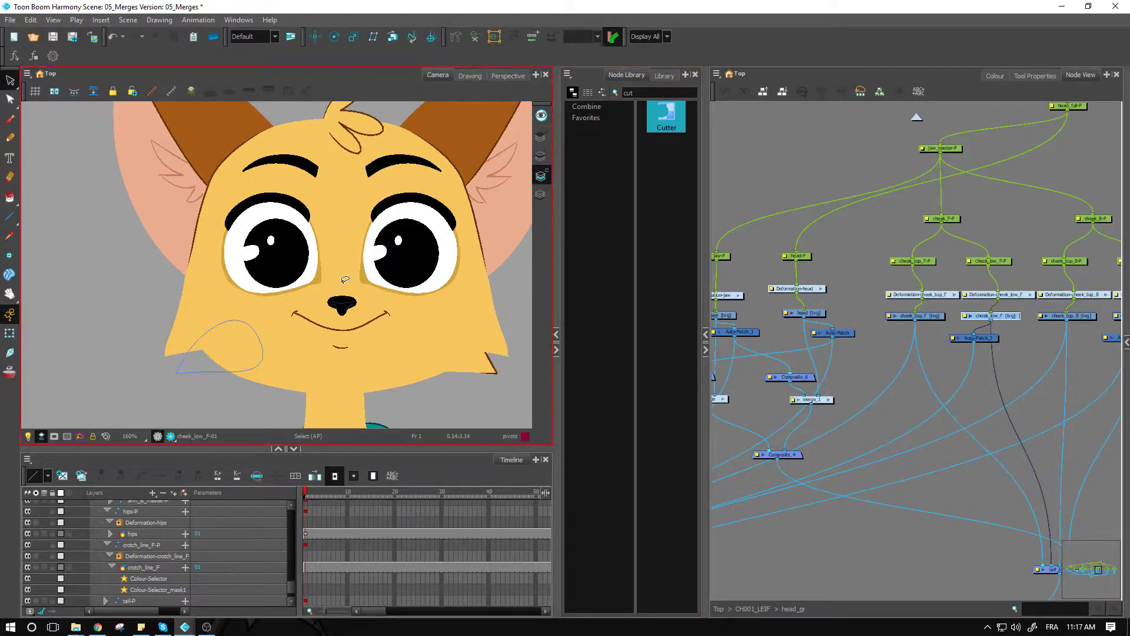
pyautogui.hotkey('ctrl', 'v')
pyautogui.click(540, 155)
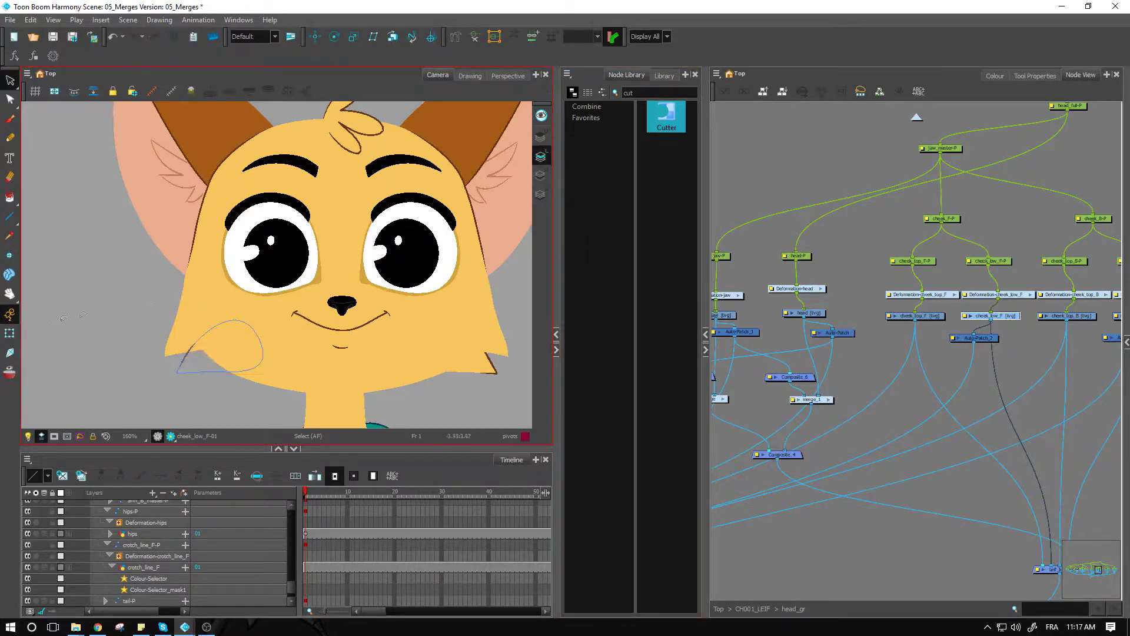
pyautogui.click(10, 335)
pyautogui.hotkey('ctrl', 'z')
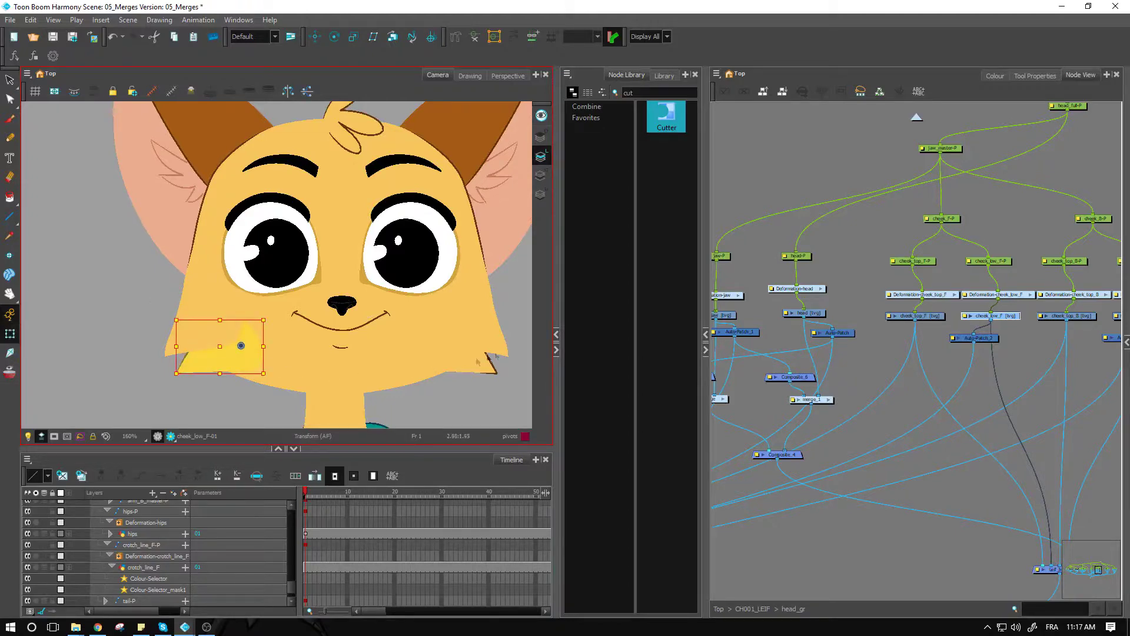
pyautogui.click(508, 379)
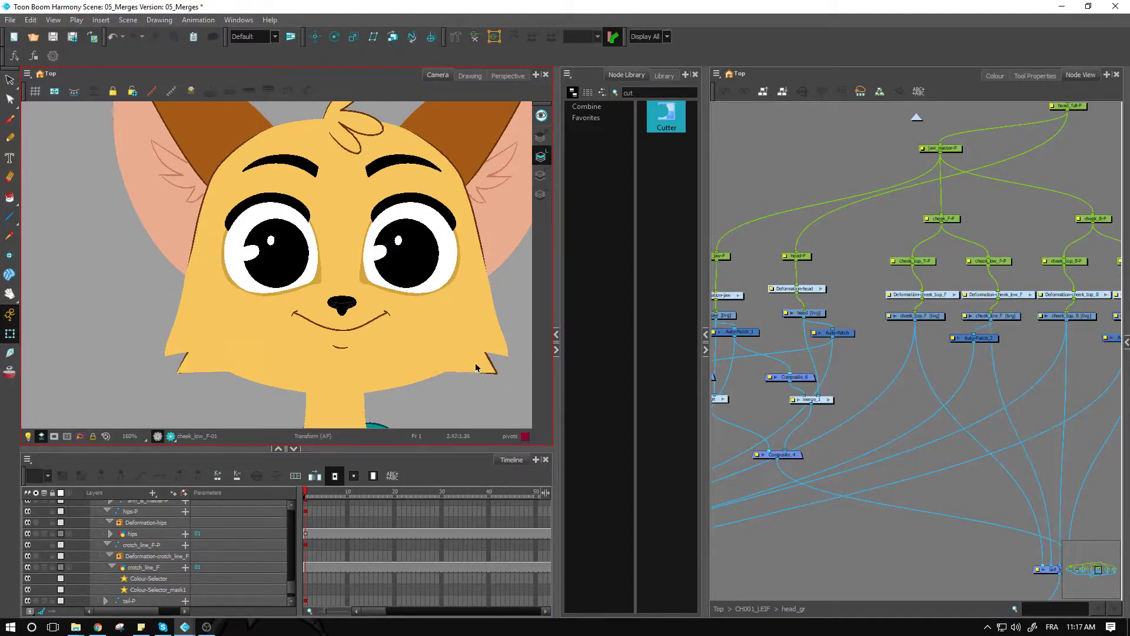
# Select the belly drawing on the character's torso and locate its node in the network
pyautogui.click(475, 364)
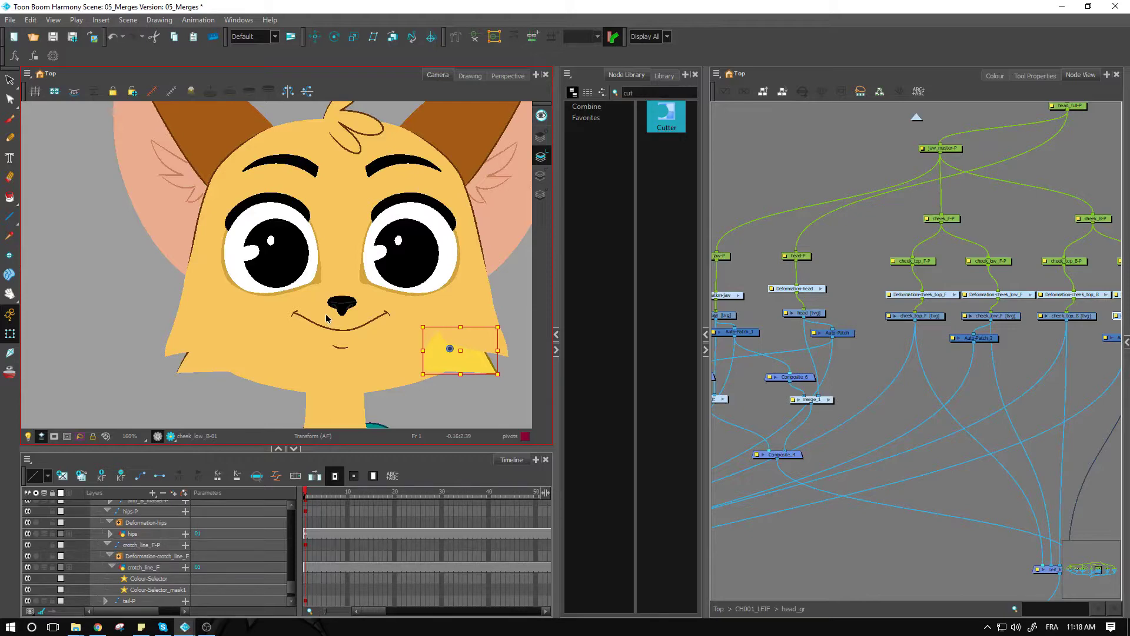
pyautogui.scroll(-4, 344, 271)
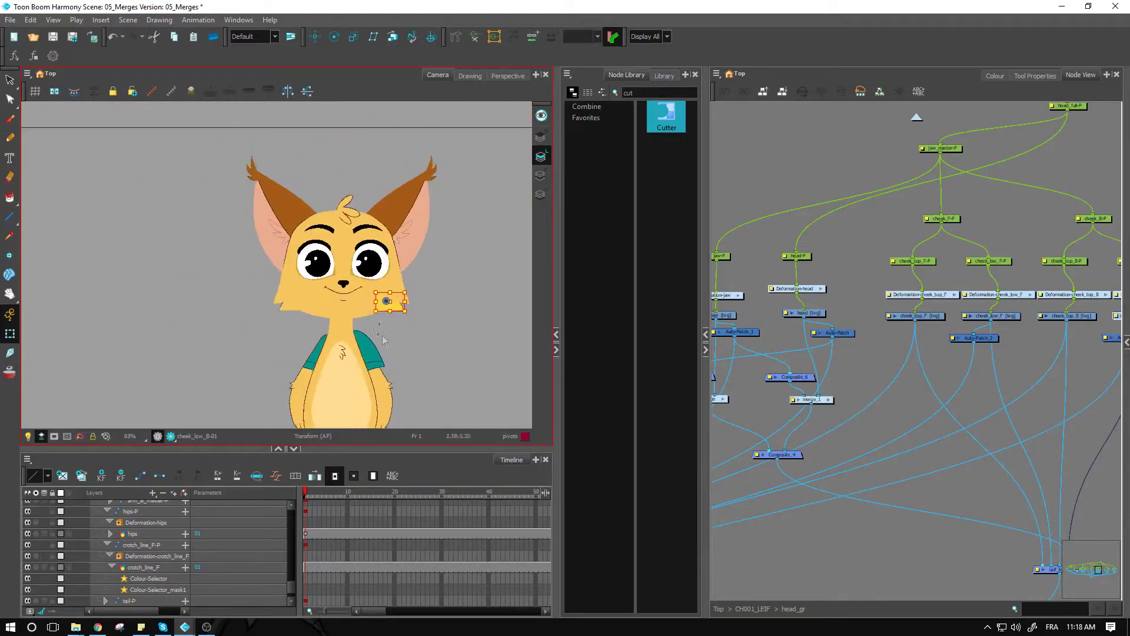
pyautogui.moveTo(389, 398); pyautogui.dragTo(375, 304)
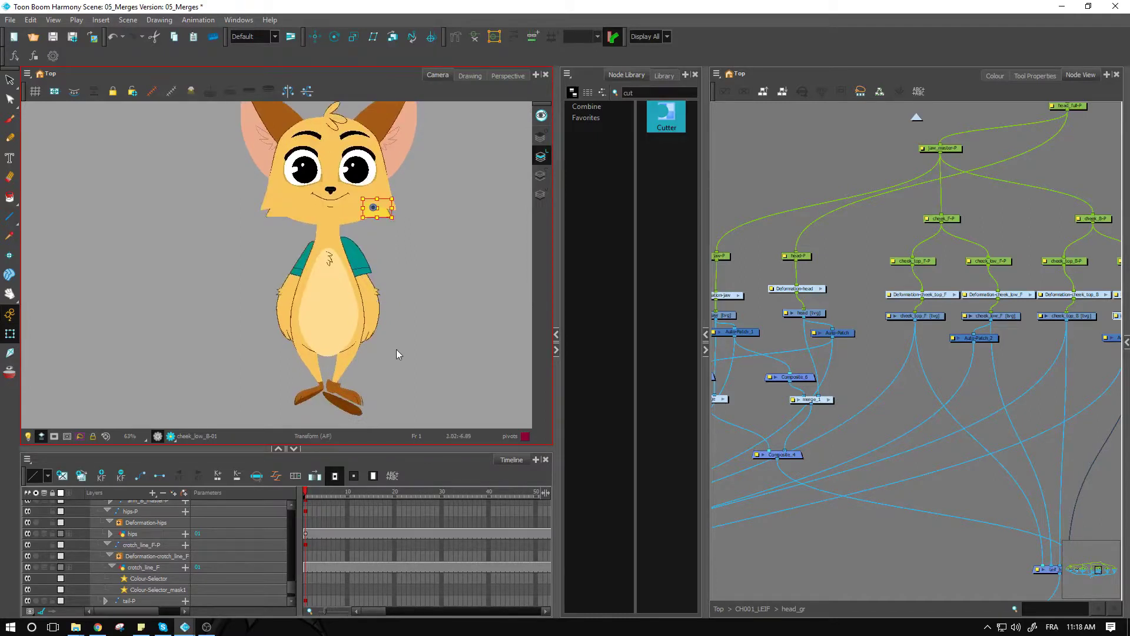
pyautogui.click(329, 339)
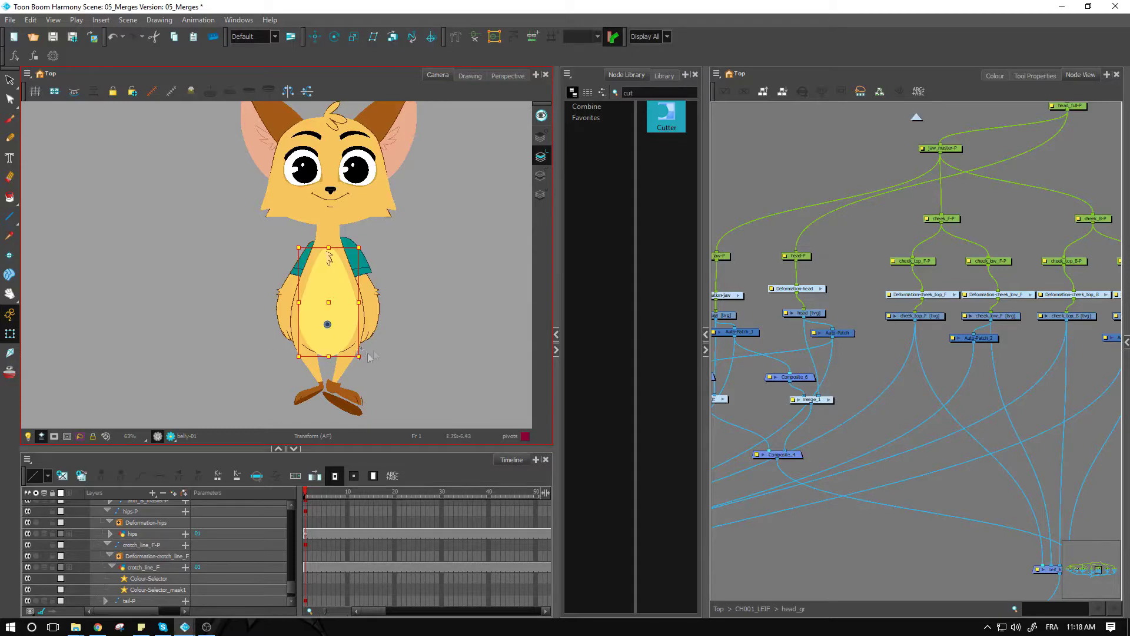
pyautogui.scroll(4, 320, 355)
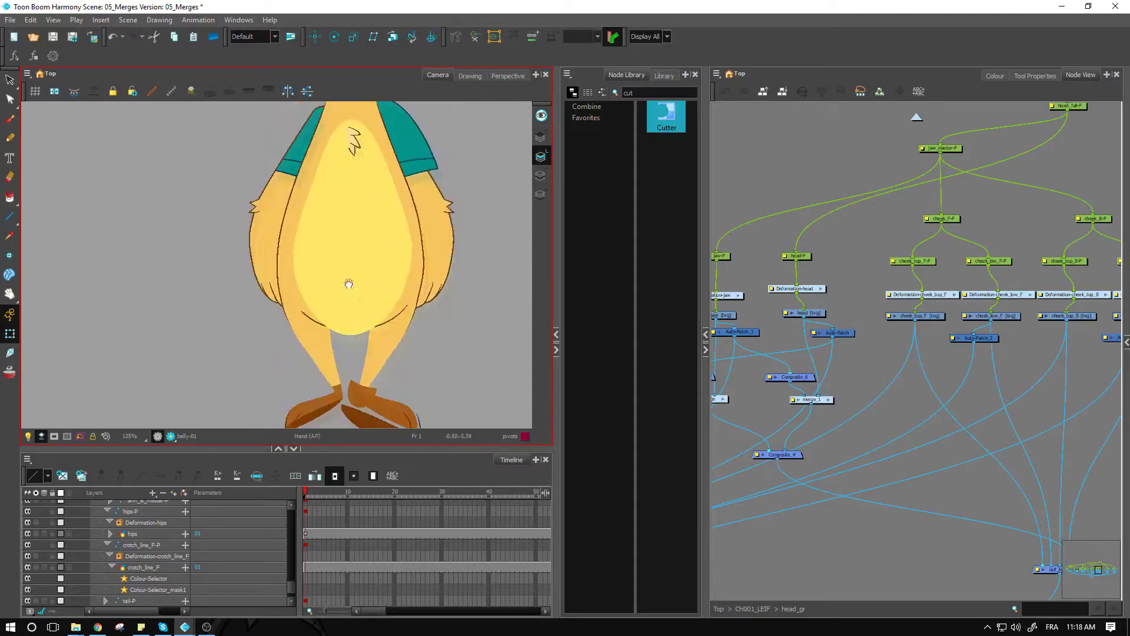
pyautogui.press('2')
pyautogui.press('2')
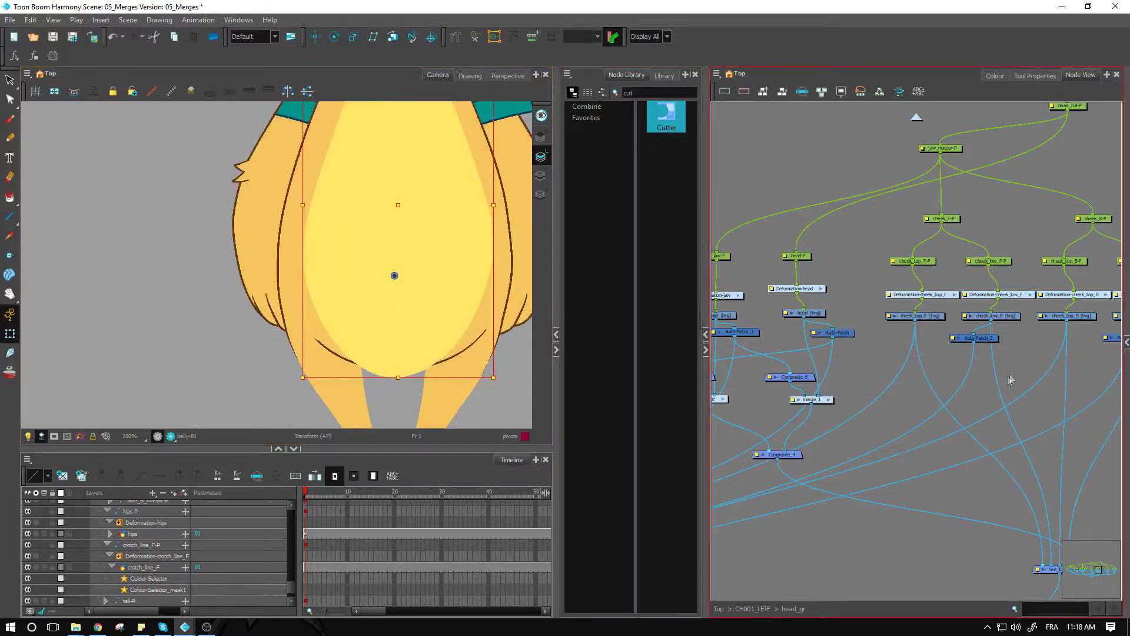
pyautogui.press('o')
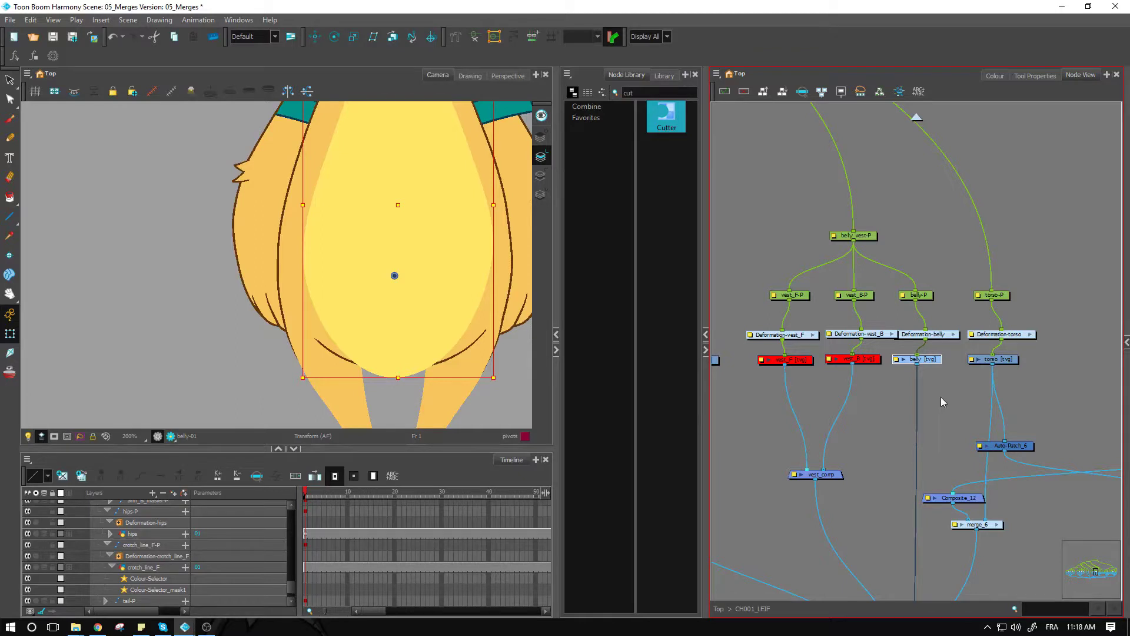
# Reconnect the belly drawing's output as an additional input of merge_6, and open that group
pyautogui.click(964, 403)
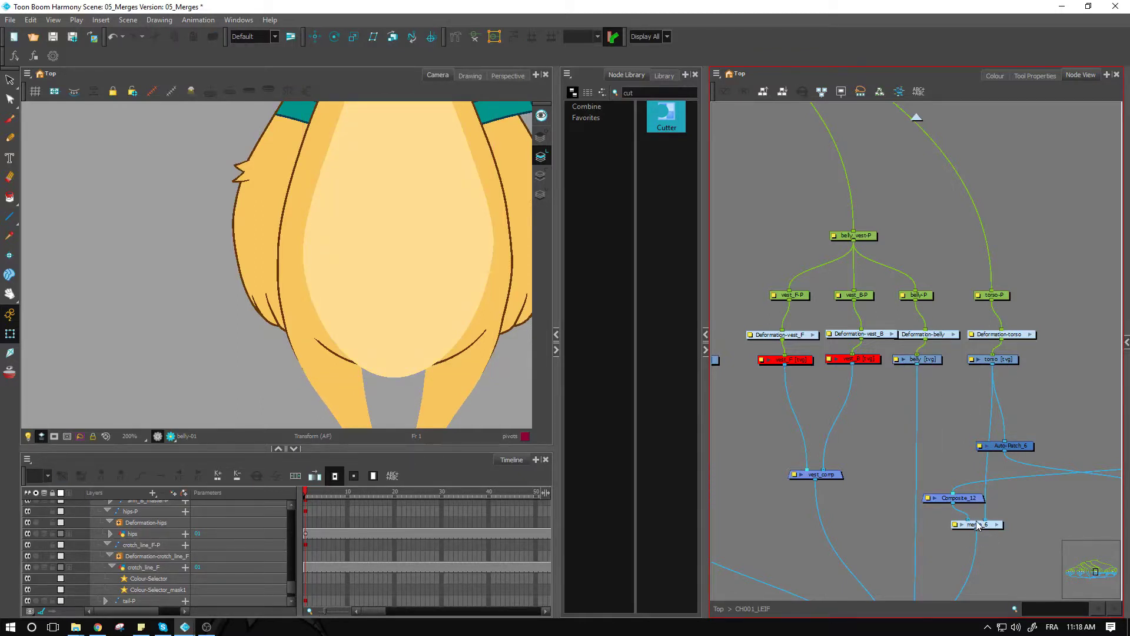
pyautogui.moveTo(915, 510); pyautogui.dragTo(964, 521)
pyautogui.click(998, 524)
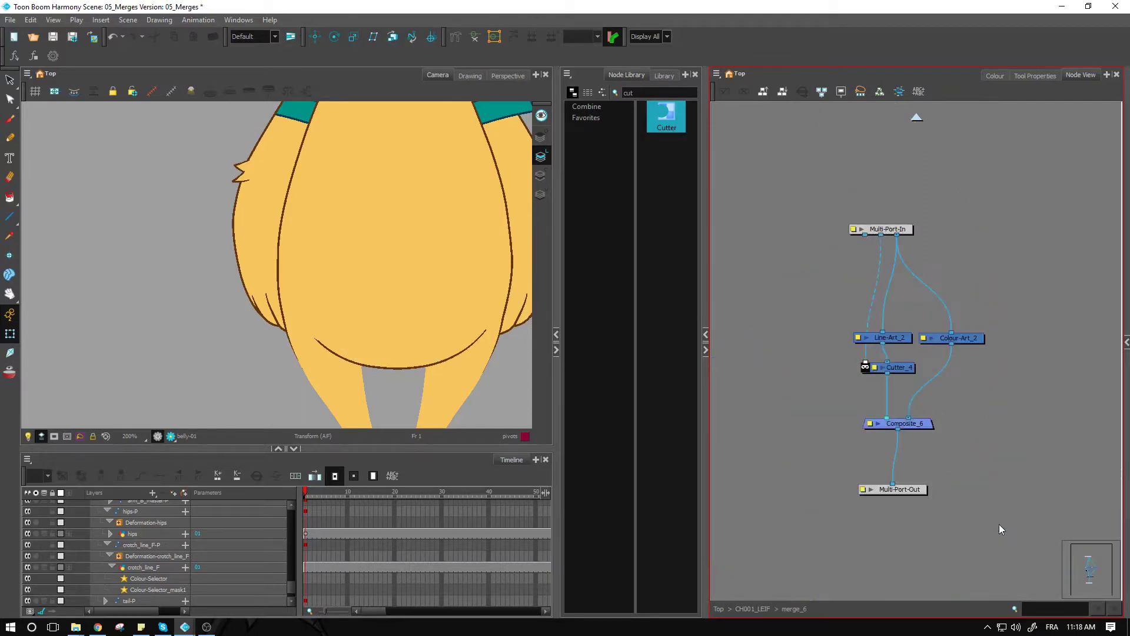
# Inside merge_6, connect the belly's port of Multi-Port-In to Composite_6, between the line art and colour art inputs
pyautogui.moveTo(888, 229); pyautogui.dragTo(898, 417)
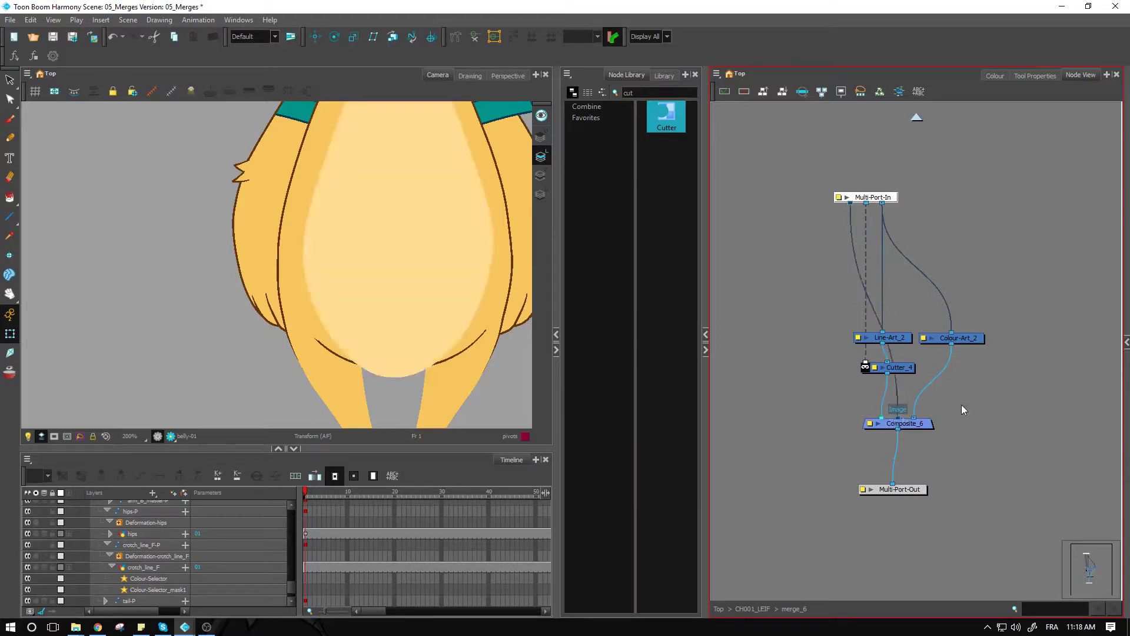
pyautogui.click(961, 405)
pyautogui.scroll(-1, 462, 221)
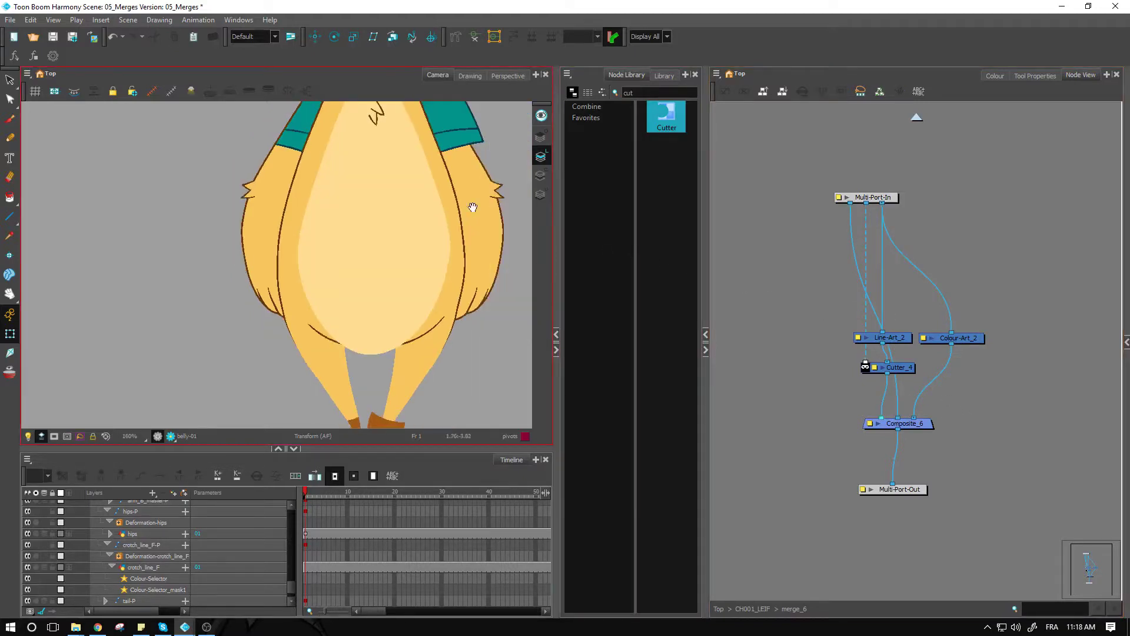
# Shift the belly drawing sideways past the torso outline to test how it overlaps the arm and sleeve
pyautogui.moveTo(472, 206); pyautogui.dragTo(412, 236)
pyautogui.click(413, 276)
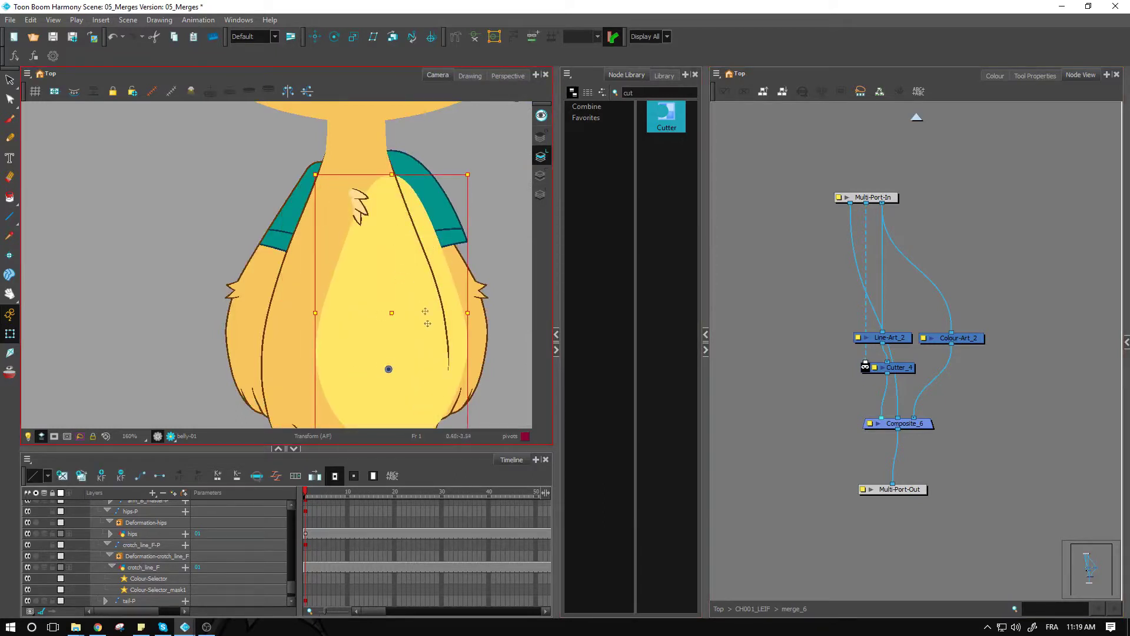
pyautogui.click(909, 400)
pyautogui.click(966, 415)
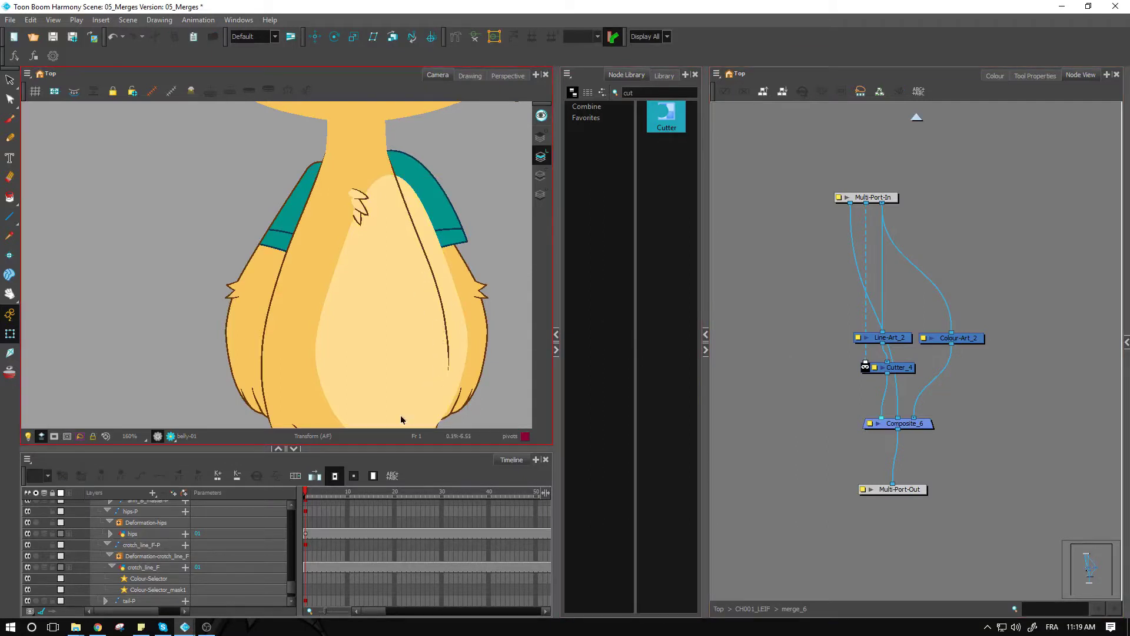
# Move Line-Art_2 and Cutter_4 aside, and insert an inverted Cutter on the belly cable with Colour-Art_2 as its matte
pyautogui.click(953, 318)
pyautogui.moveTo(904, 319); pyautogui.dragTo(823, 346)
pyautogui.click(860, 354)
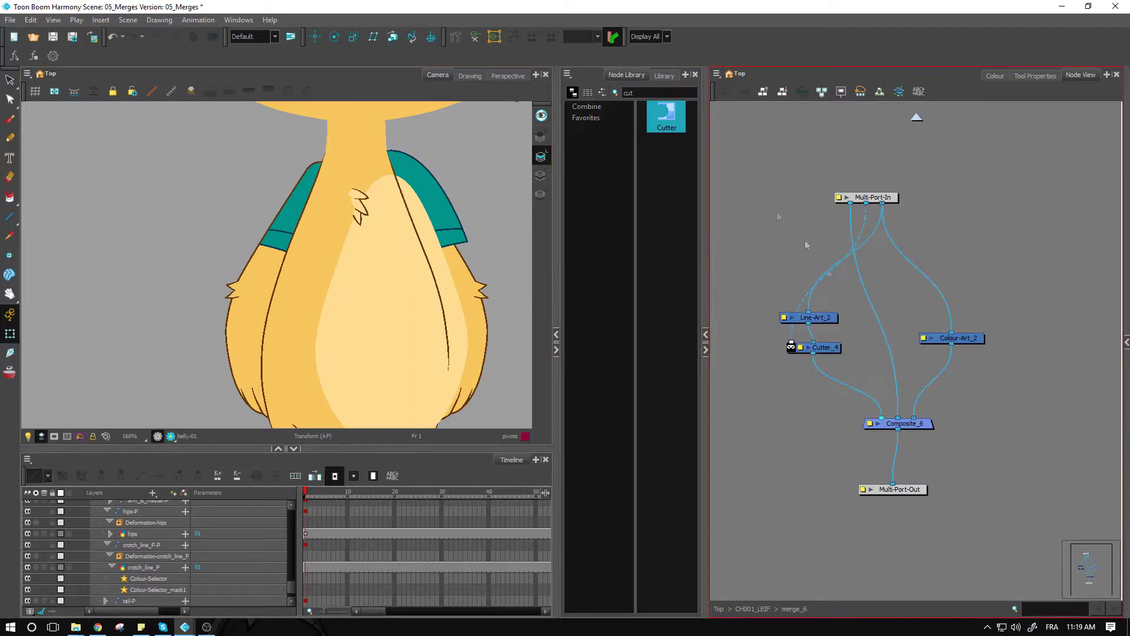
pyautogui.moveTo(666, 117); pyautogui.dragTo(884, 366)
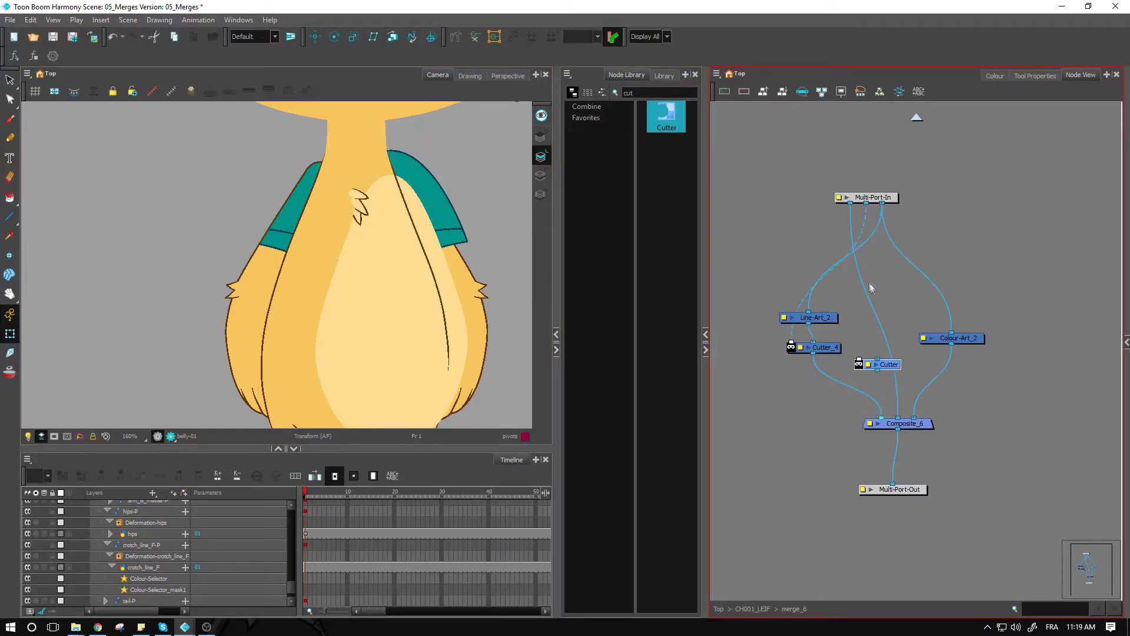
pyautogui.moveTo(892, 366); pyautogui.dragTo(907, 373)
pyautogui.moveTo(951, 344); pyautogui.dragTo(875, 369)
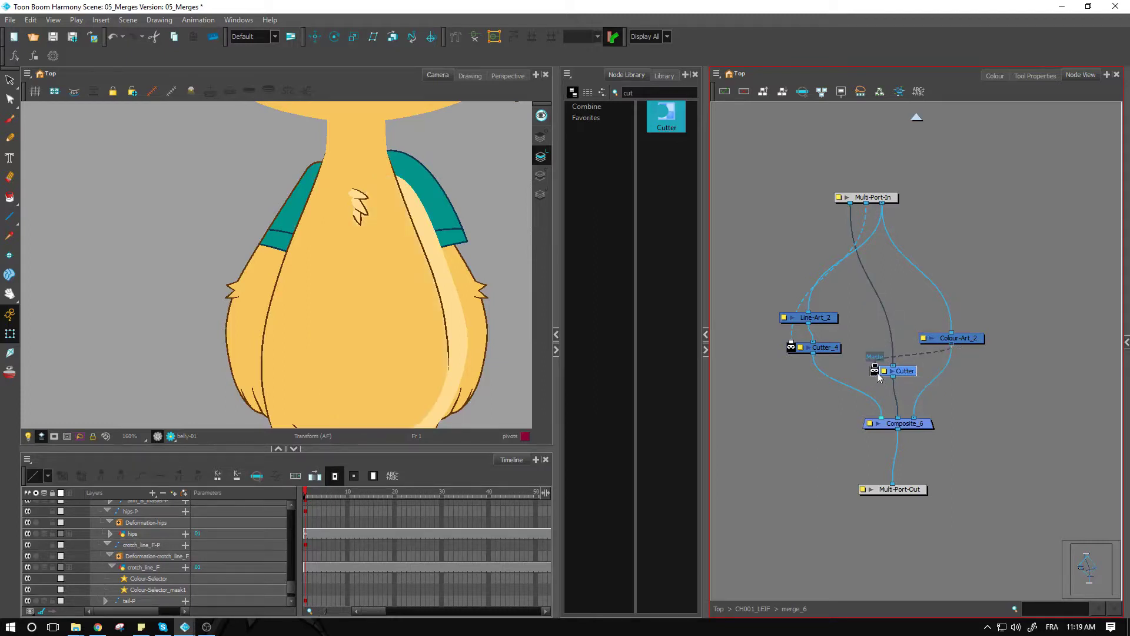
pyautogui.click(875, 371)
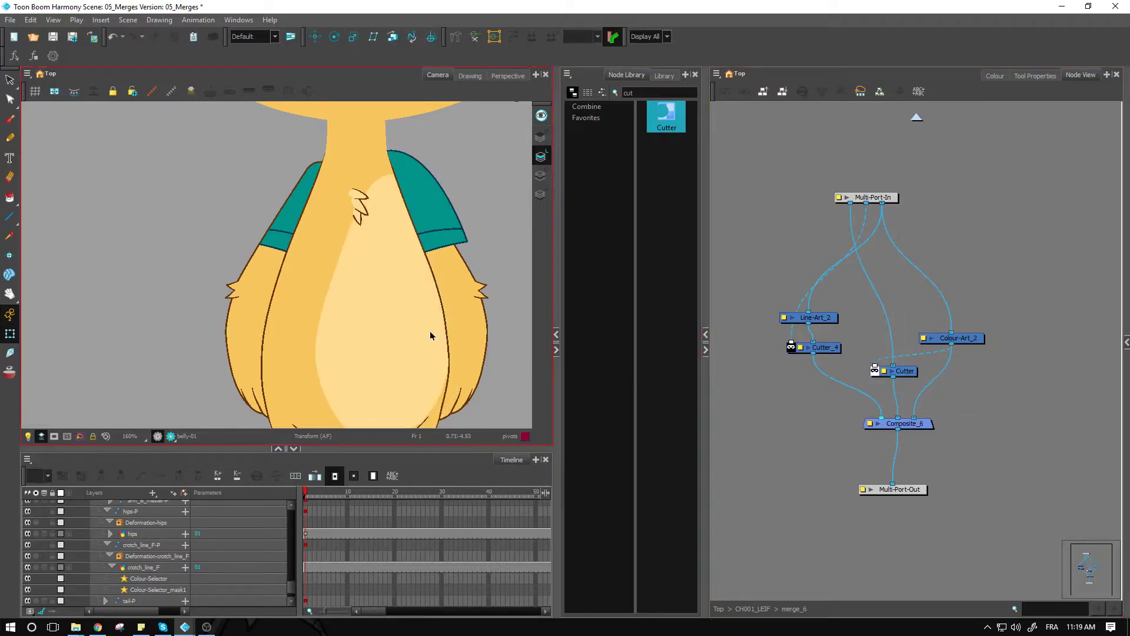
# Check the belly's clipping around the hips, and move the belly drawing back to the centre of the torso
pyautogui.click(414, 307)
pyautogui.press('space')
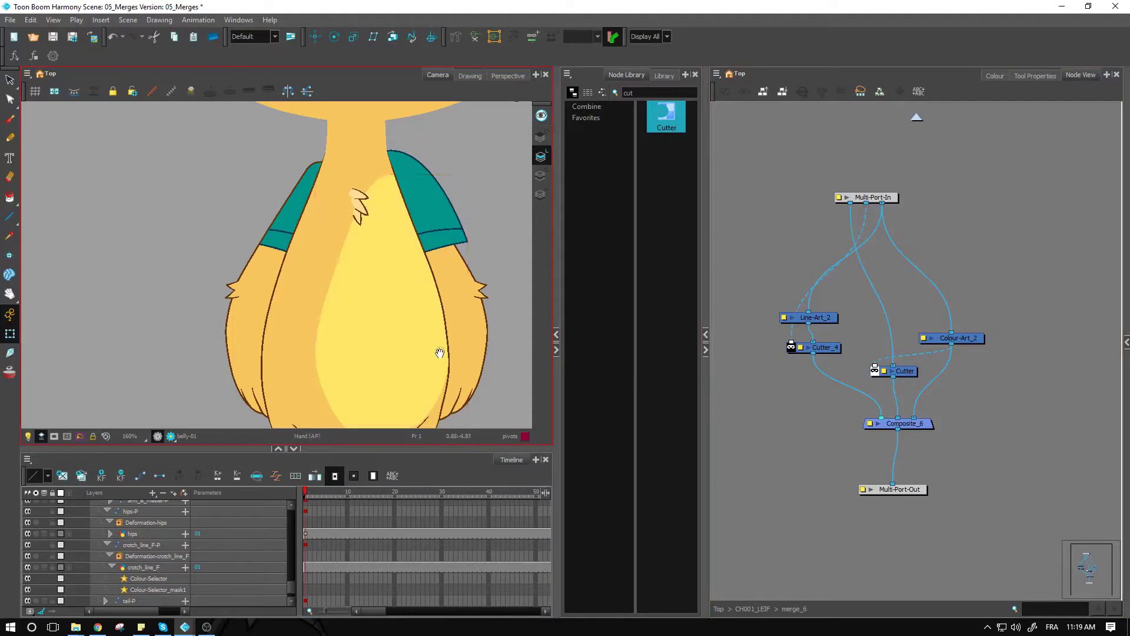
pyautogui.moveTo(438, 352); pyautogui.dragTo(446, 264)
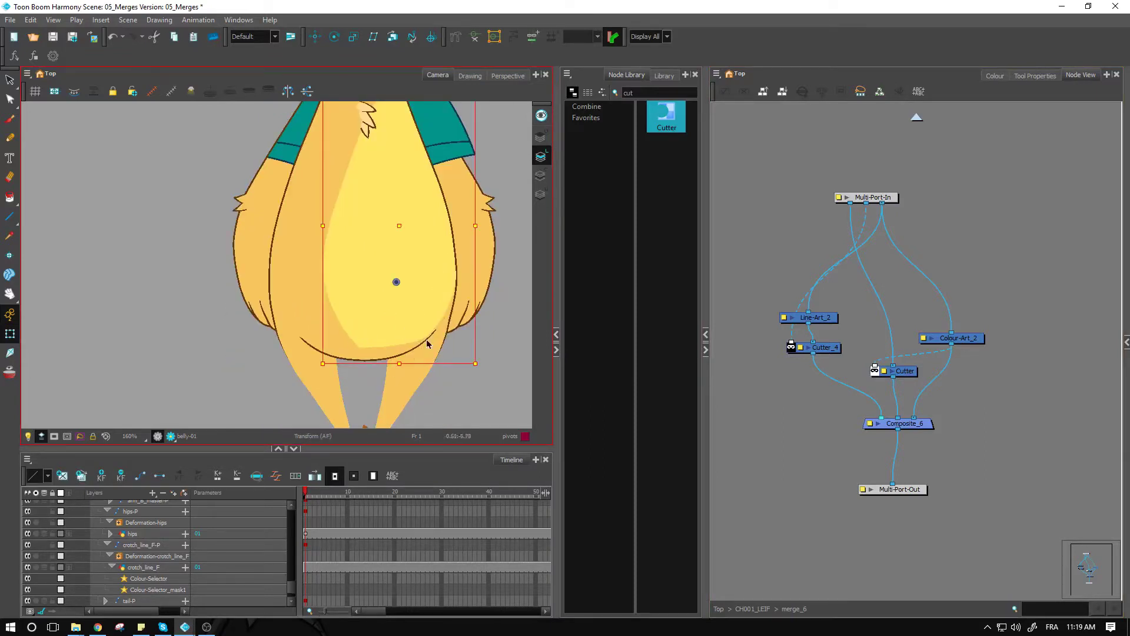
pyautogui.press('Escape')
pyautogui.click(402, 311)
pyautogui.moveTo(403, 310); pyautogui.dragTo(370, 313)
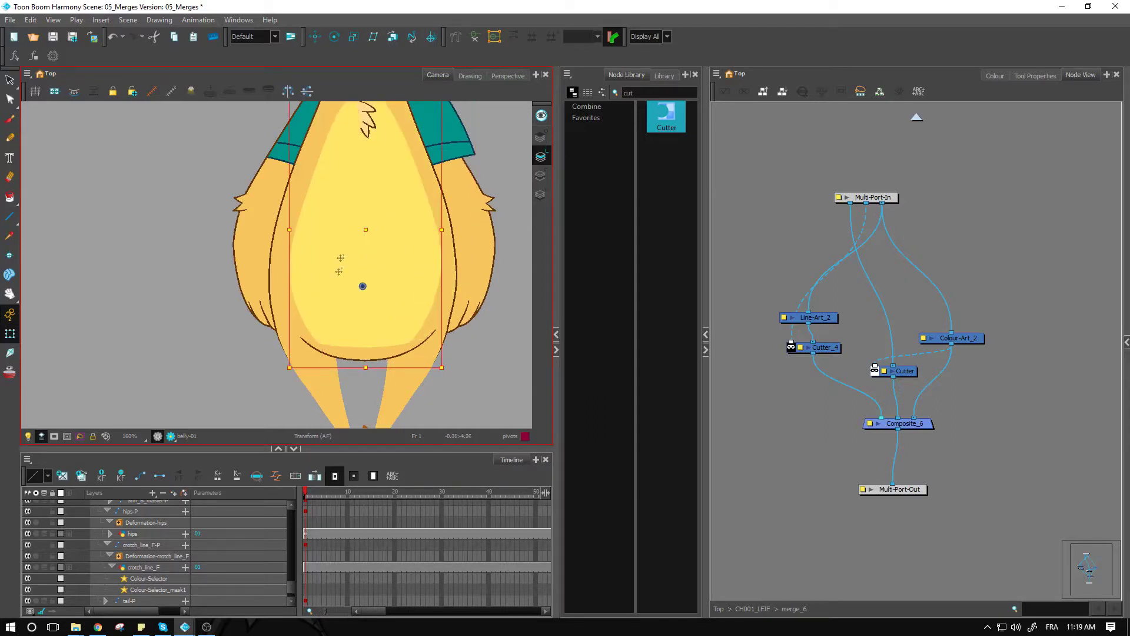
# Return to the CH001_LEIF network and examine how the belly and hips drawings connect to merge_6 and merge_7
pyautogui.click(753, 609)
pyautogui.click(894, 274)
pyautogui.click(896, 274)
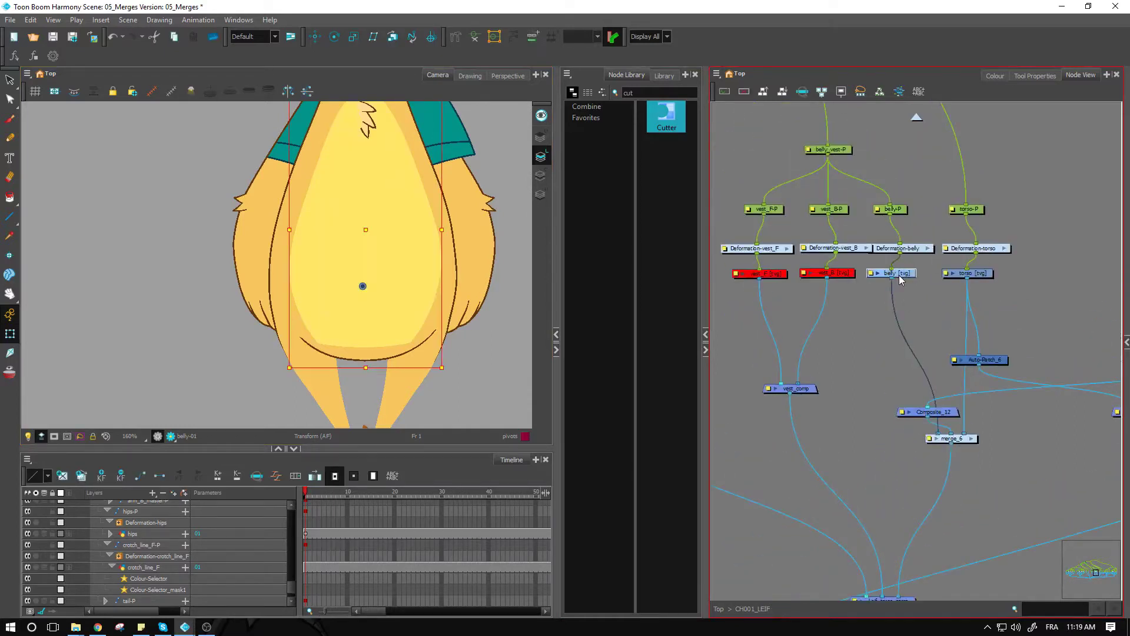
pyautogui.click(359, 357)
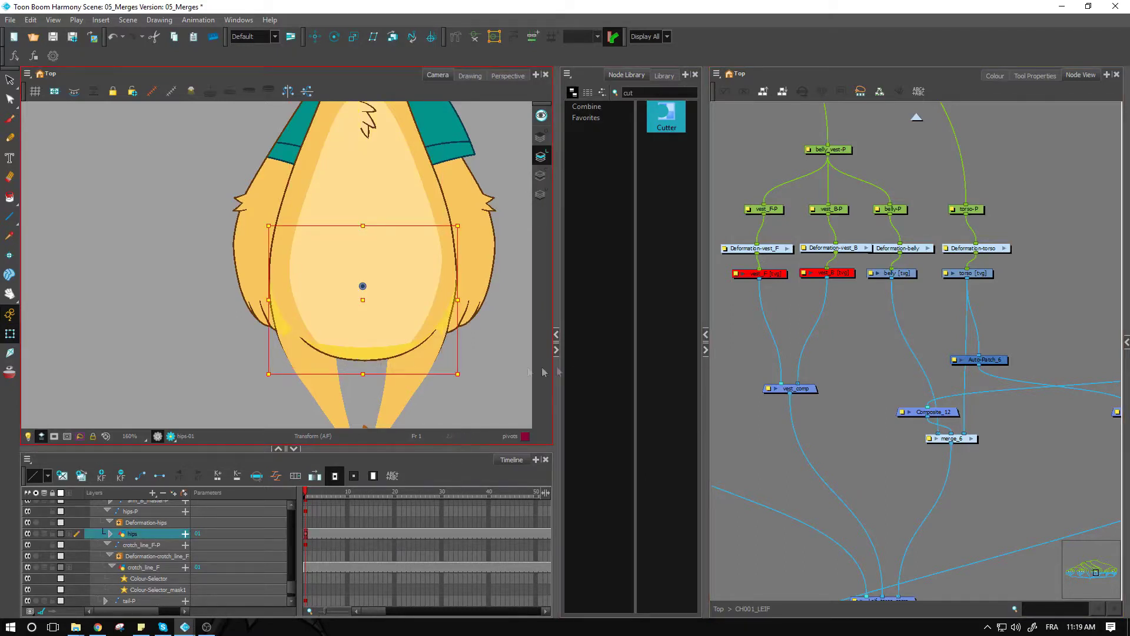
pyautogui.moveTo(1051, 381); pyautogui.dragTo(867, 390)
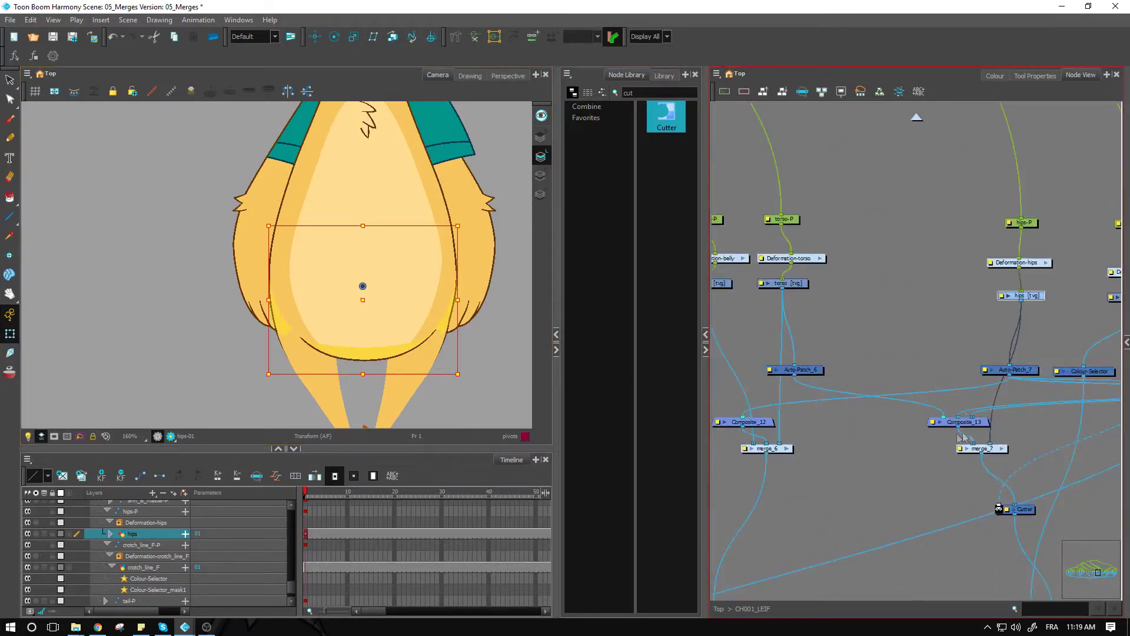
pyautogui.moveTo(761, 336); pyautogui.dragTo(878, 338)
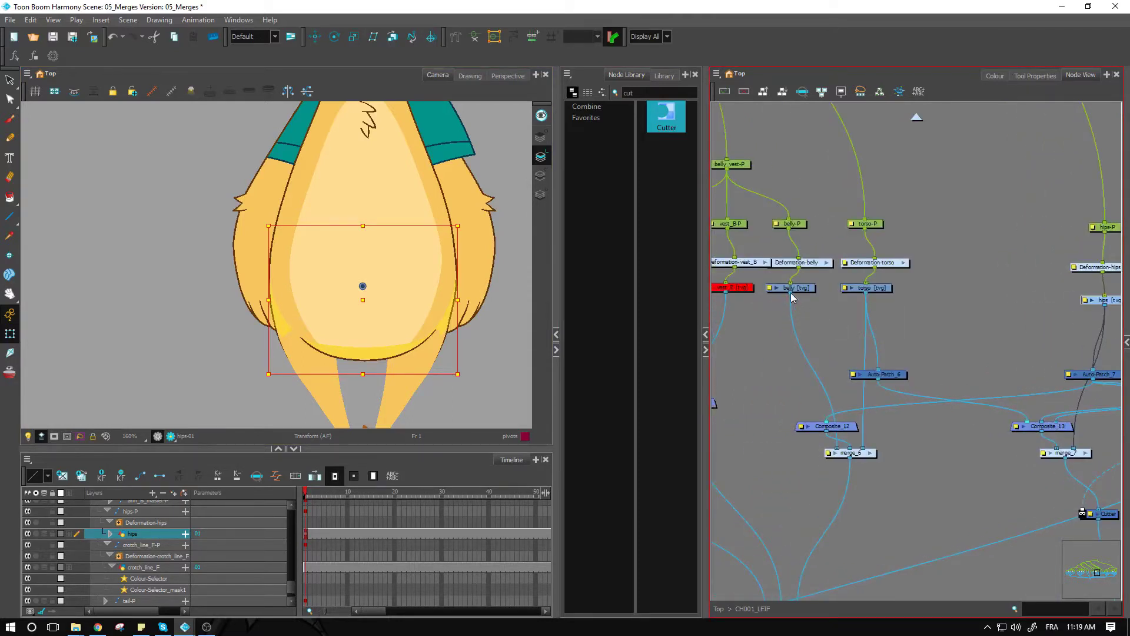
pyautogui.click(790, 292)
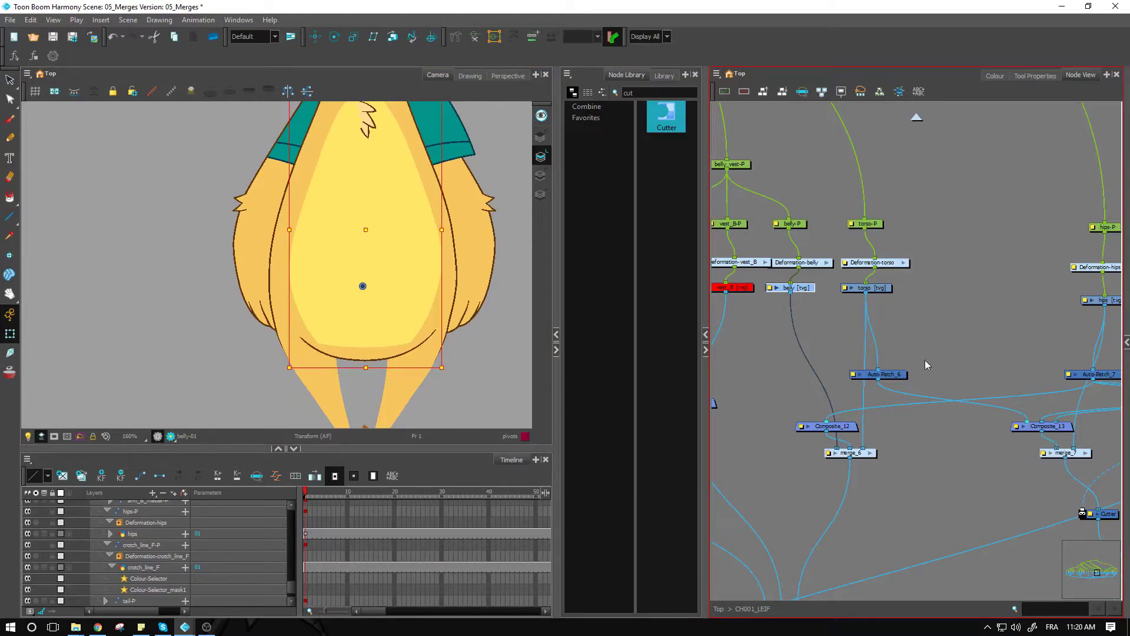
pyautogui.click(804, 302)
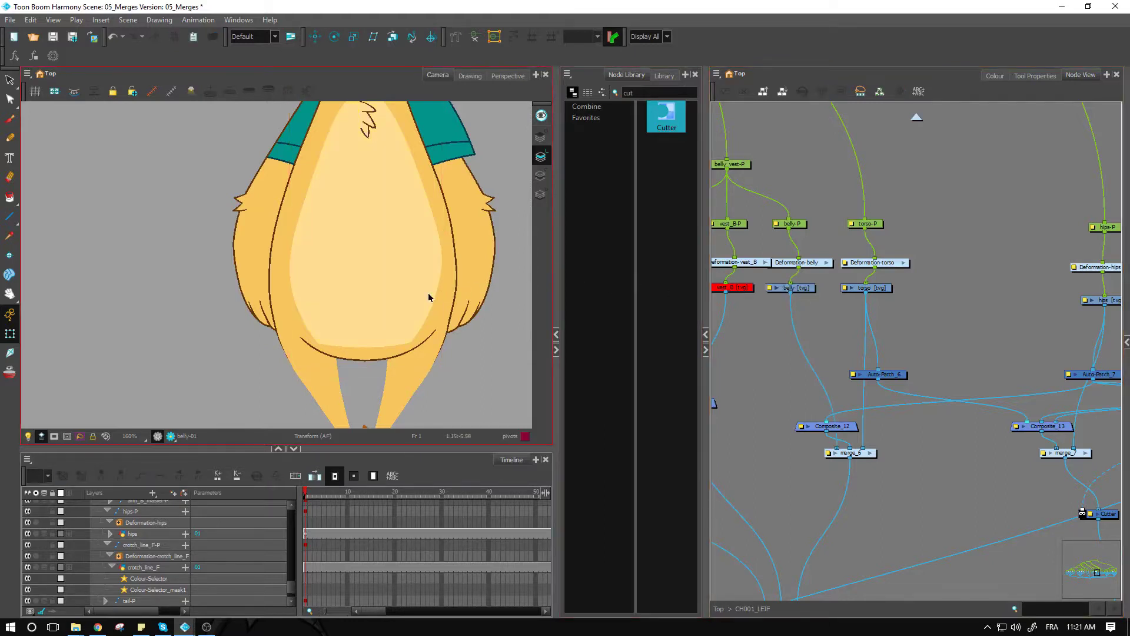
pyautogui.click(809, 293)
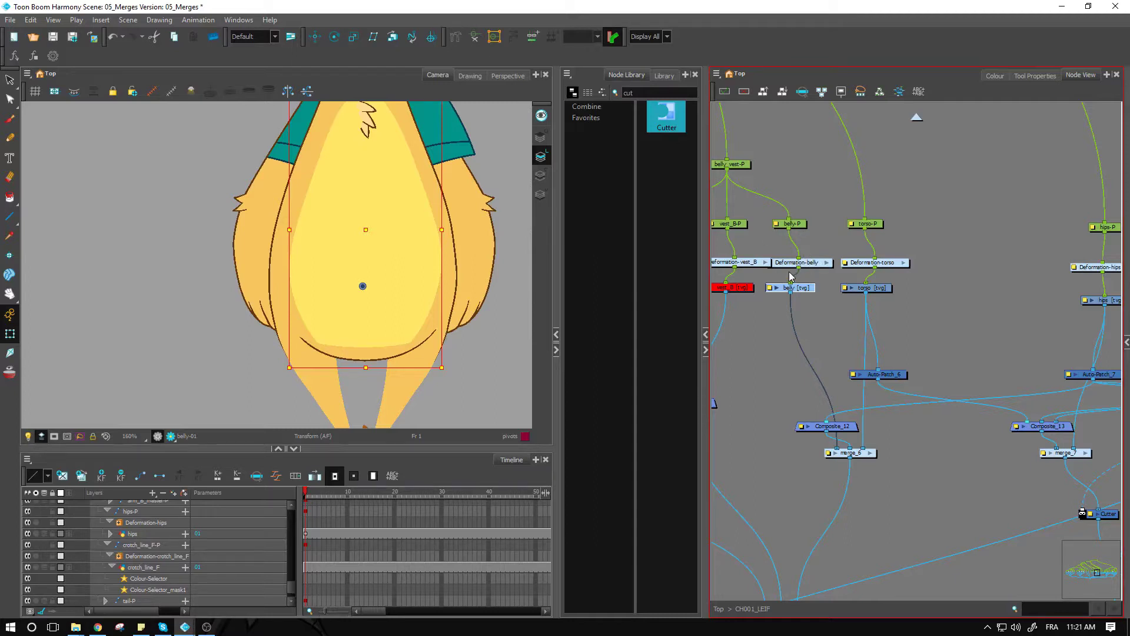
pyautogui.click(803, 225)
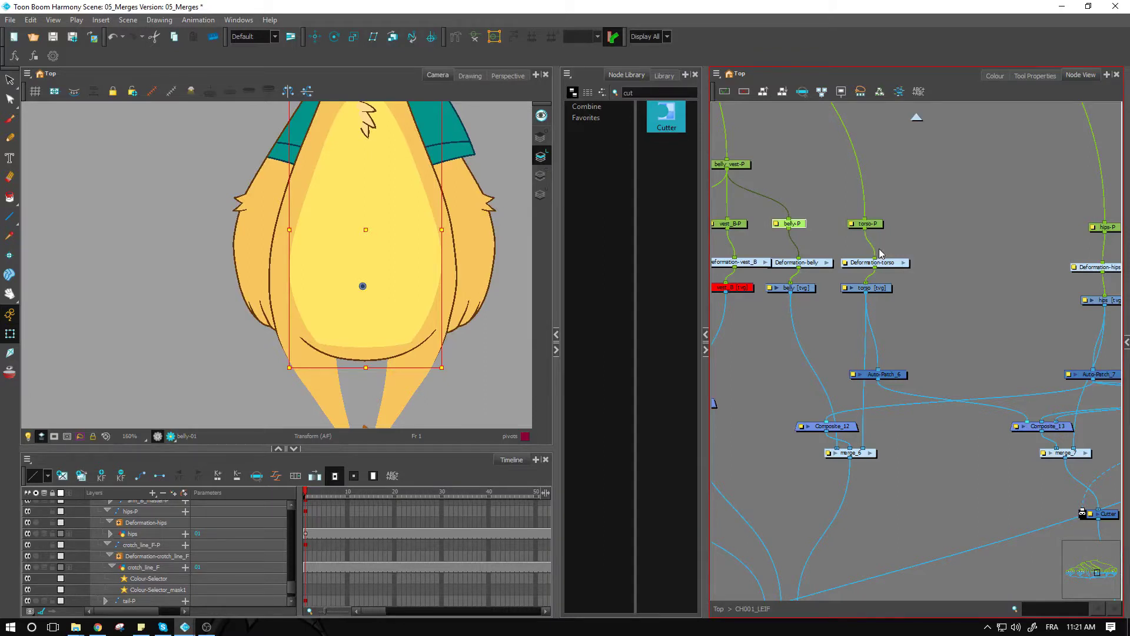
pyautogui.click(818, 322)
# Connect the belly drawing to merge_7 as well, and wire its port into Composite_6 inside that group, with Line-Art_2 and Cutter_4 moved aside
pyautogui.moveTo(791, 293); pyautogui.dragTo(1049, 451)
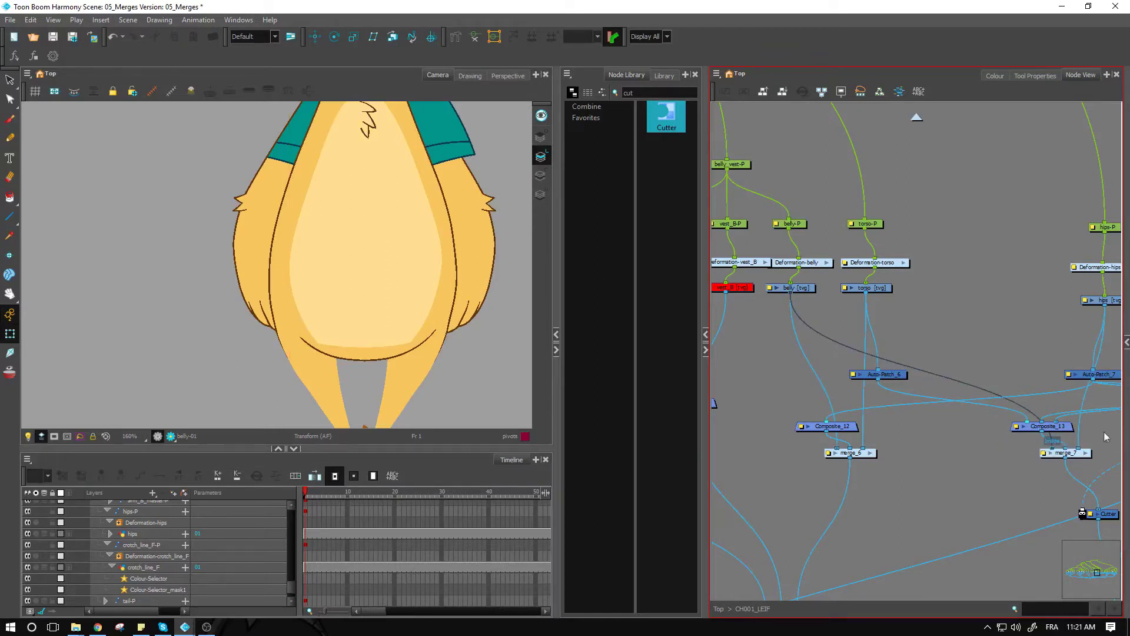
pyautogui.doubleClick(1086, 454)
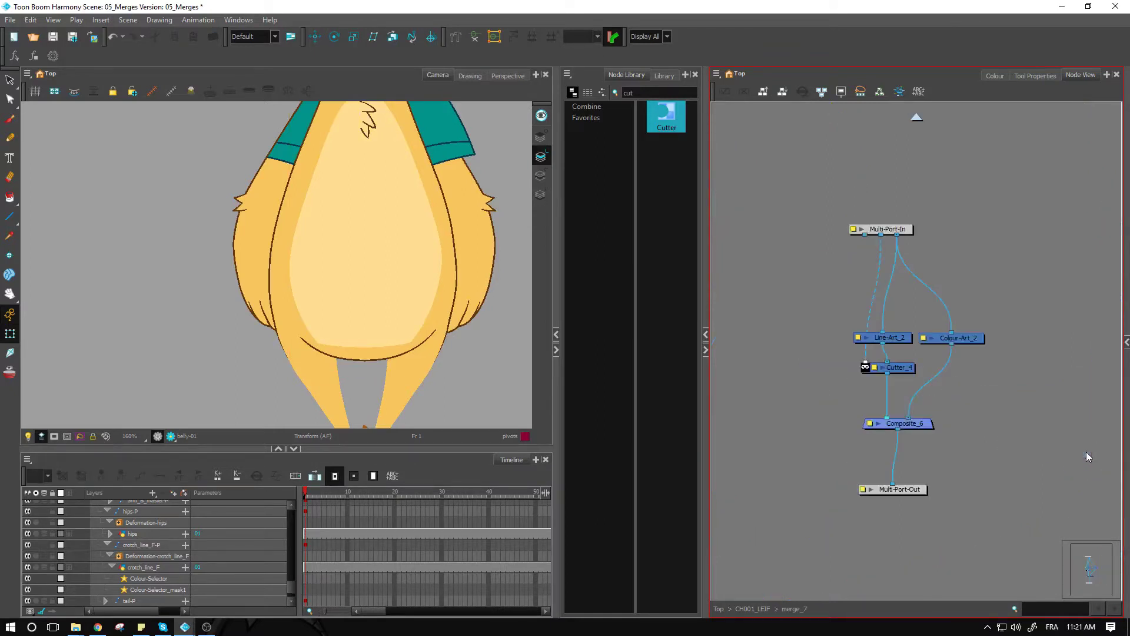
pyautogui.moveTo(865, 236); pyautogui.dragTo(899, 414)
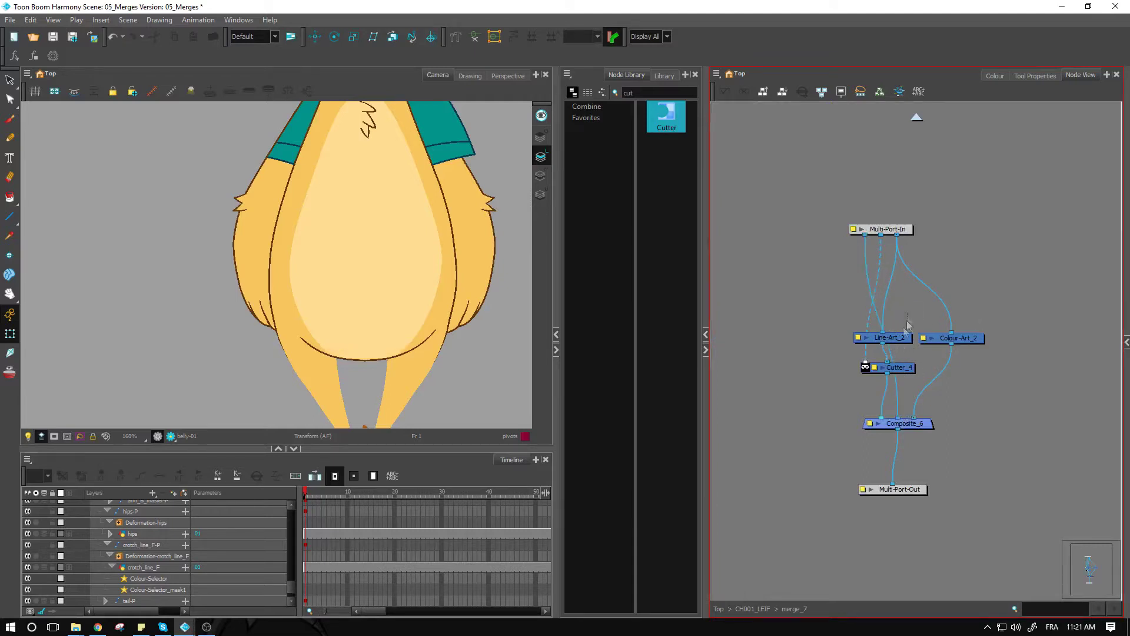
pyautogui.moveTo(909, 324); pyautogui.dragTo(838, 349)
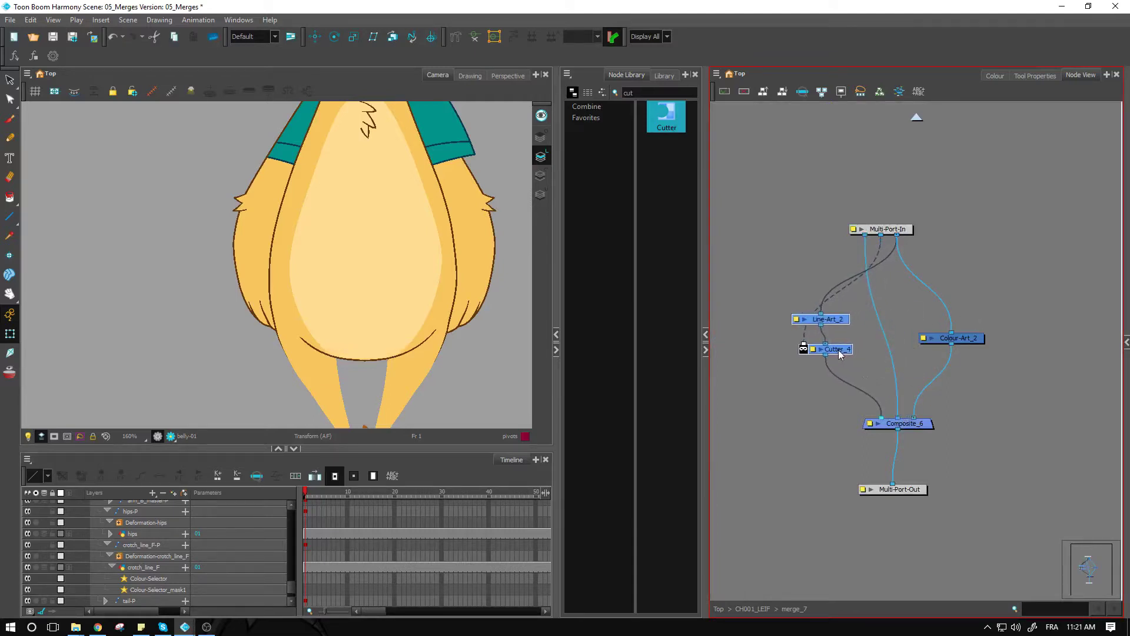
pyautogui.click(878, 370)
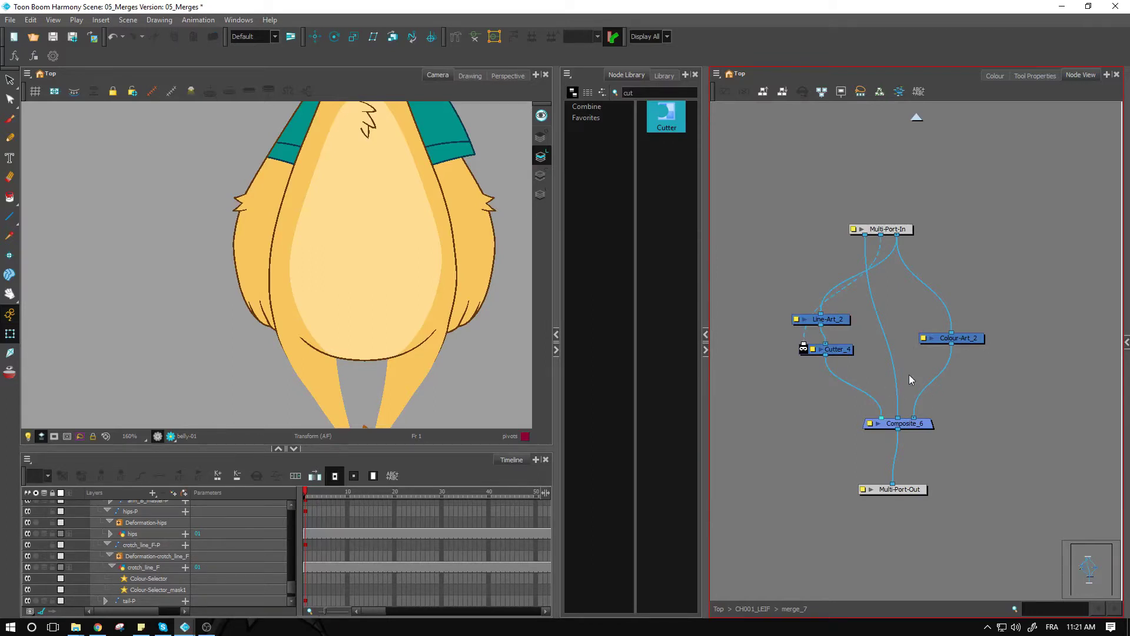
# Test the belly overlap by lowering the crotch_line_F drawing, and undo the move
pyautogui.click(367, 359)
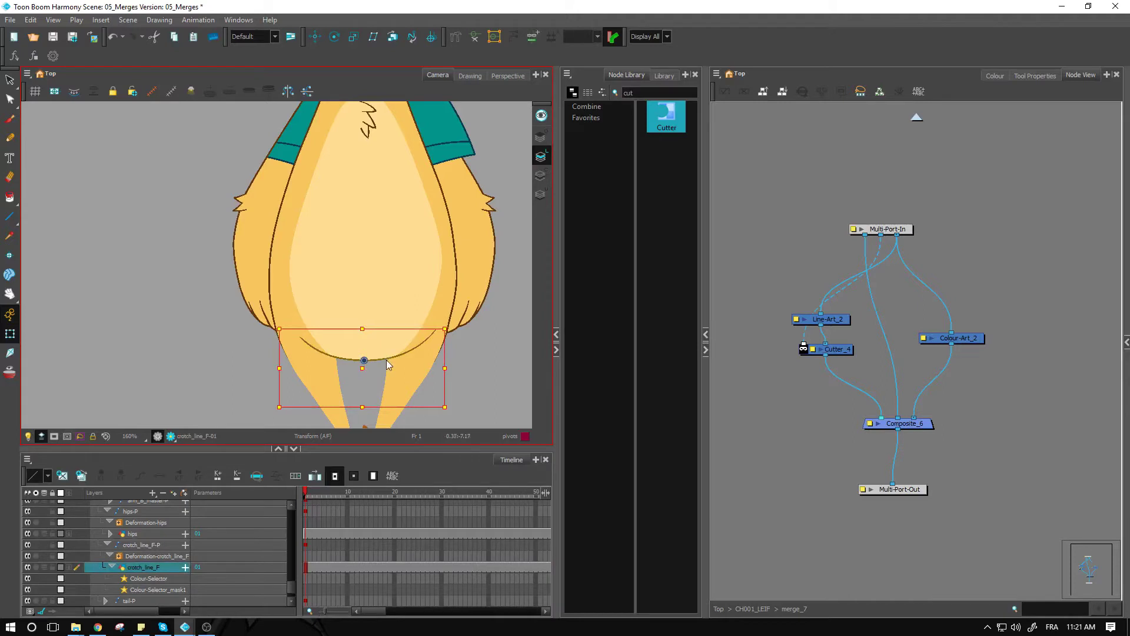
pyautogui.moveTo(386, 360)
pyautogui.mouseDown()
pyautogui.moveTo(400, 360)
pyautogui.moveTo(380, 378)
pyautogui.mouseUp()
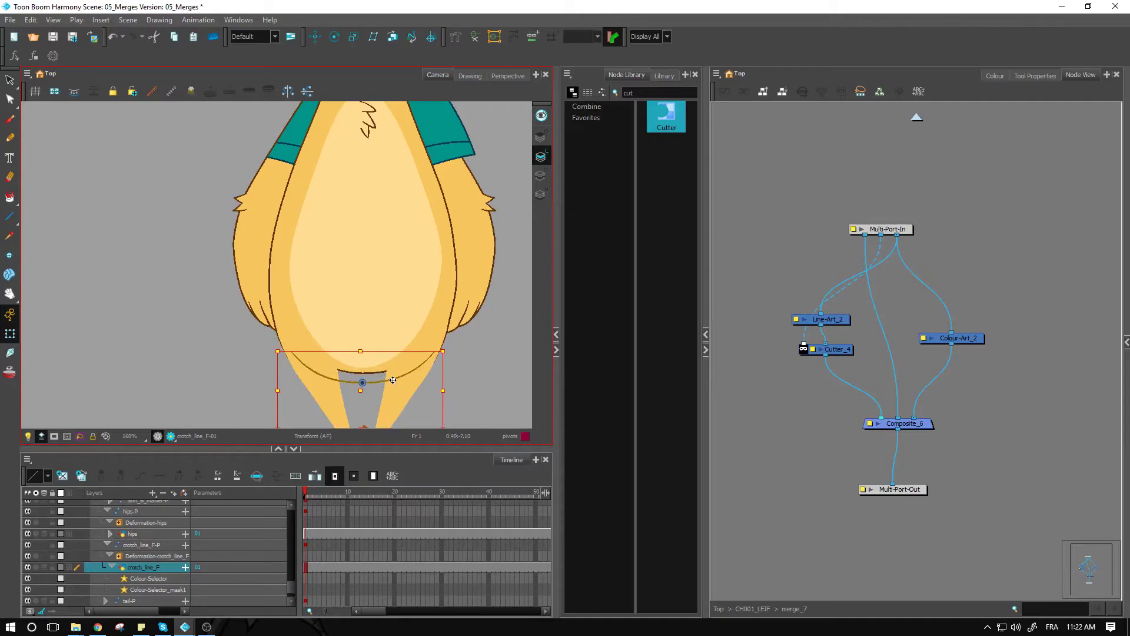
pyautogui.click(362, 366)
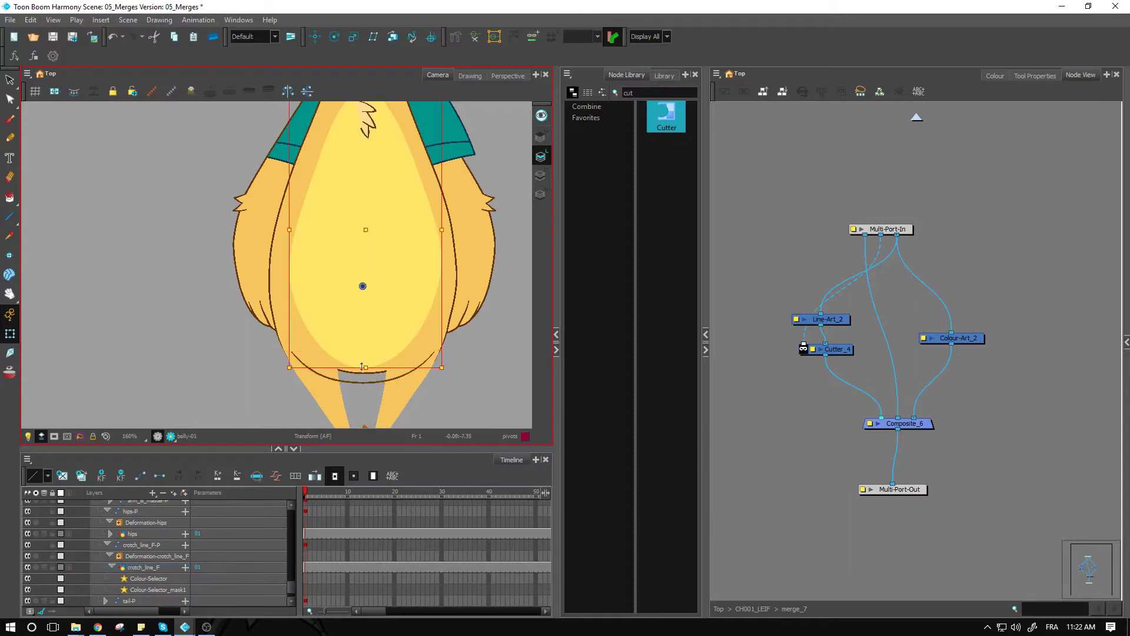
pyautogui.moveTo(366, 361); pyautogui.dragTo(367, 365)
pyautogui.hotkey('ctrl', 'z')
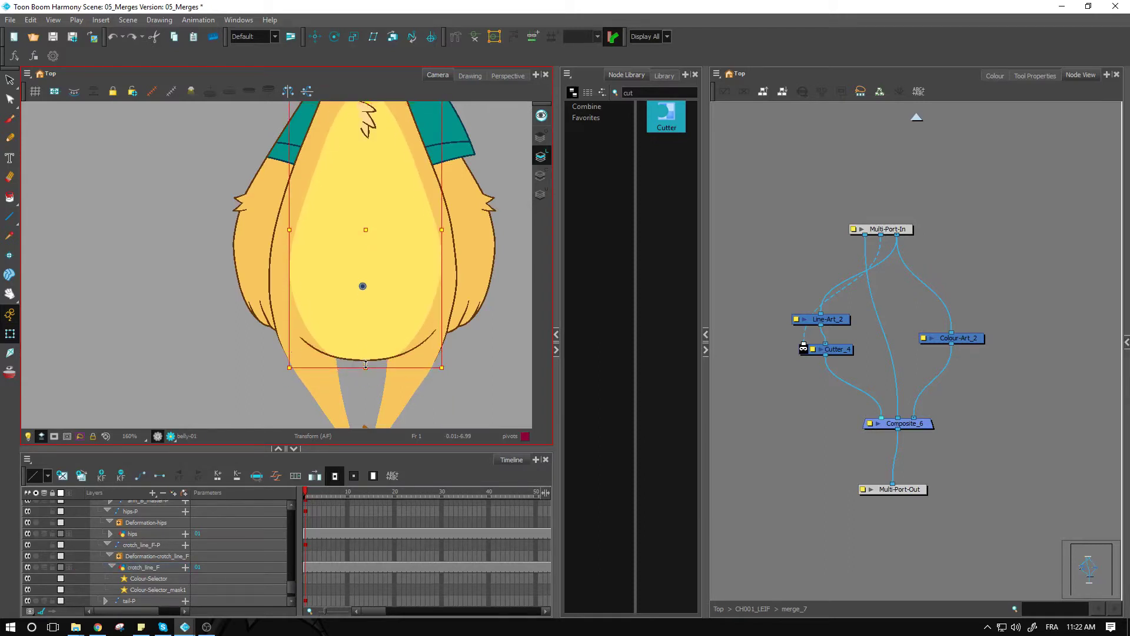
# In merge_7, insert an inverted Cutter on the belly cable before Composite_6, using Colour-Art_2 as its matte
pyautogui.click(978, 390)
pyautogui.moveTo(666, 134); pyautogui.dragTo(880, 380)
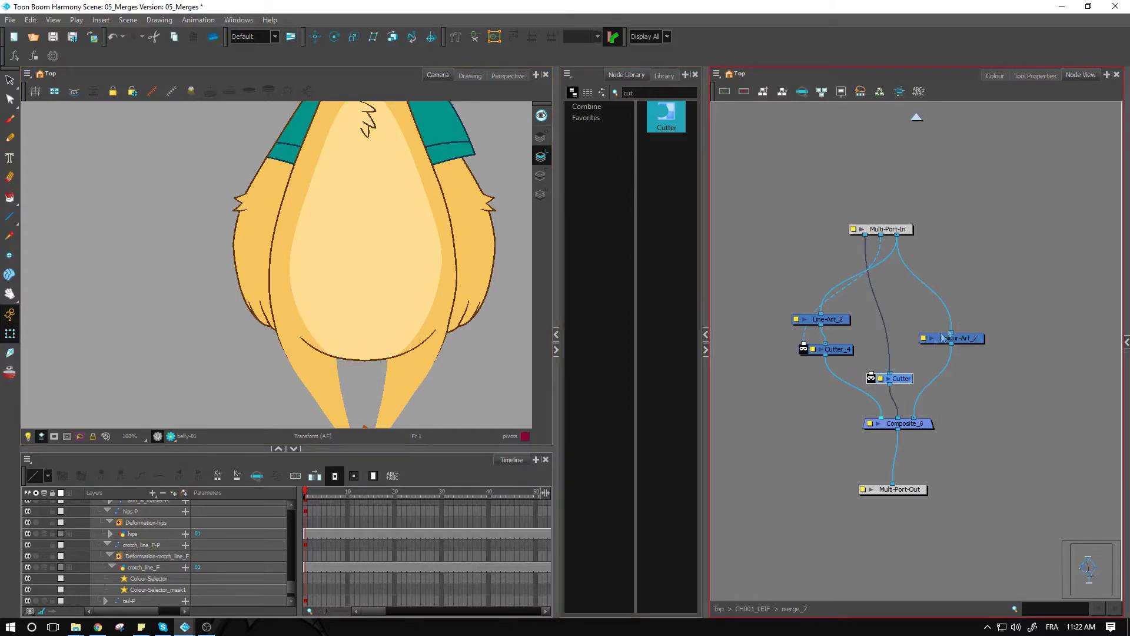
pyautogui.moveTo(952, 345); pyautogui.dragTo(870, 363)
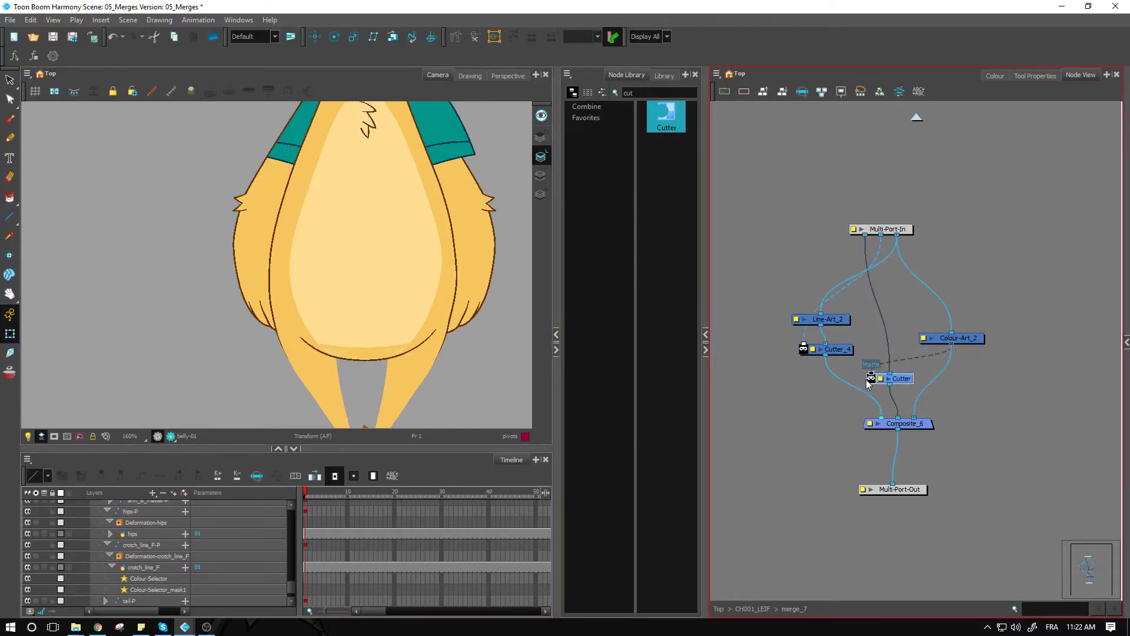
pyautogui.click(870, 379)
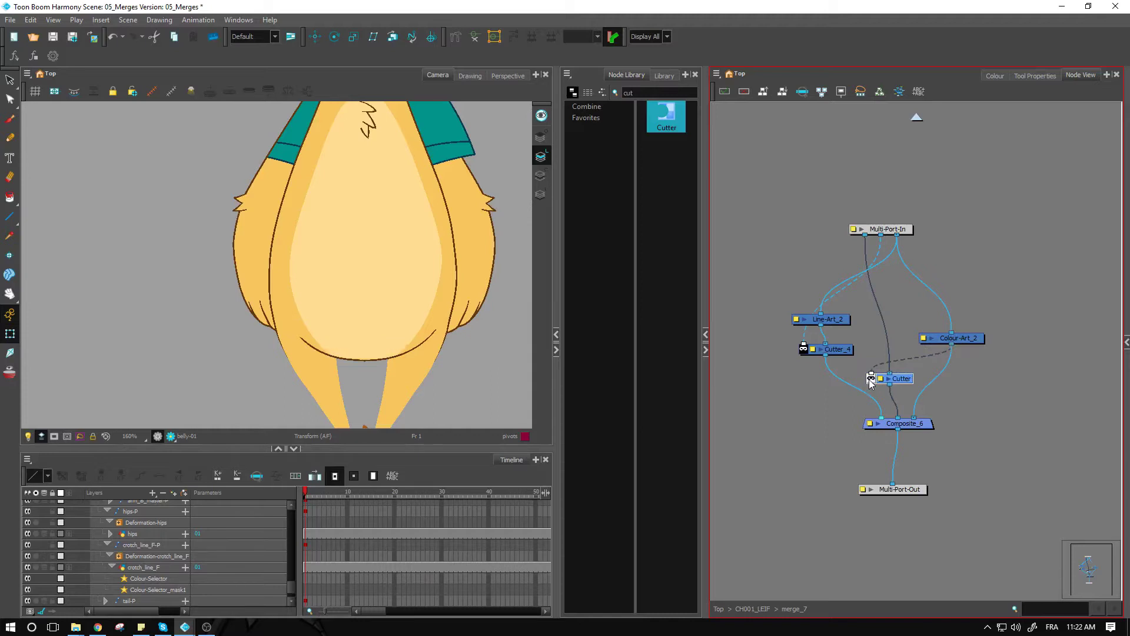
pyautogui.click(978, 411)
# Test the belly clipping by moving the crotch_line_F and hips drawings, and undo the moves
pyautogui.scroll(-3, 405, 328)
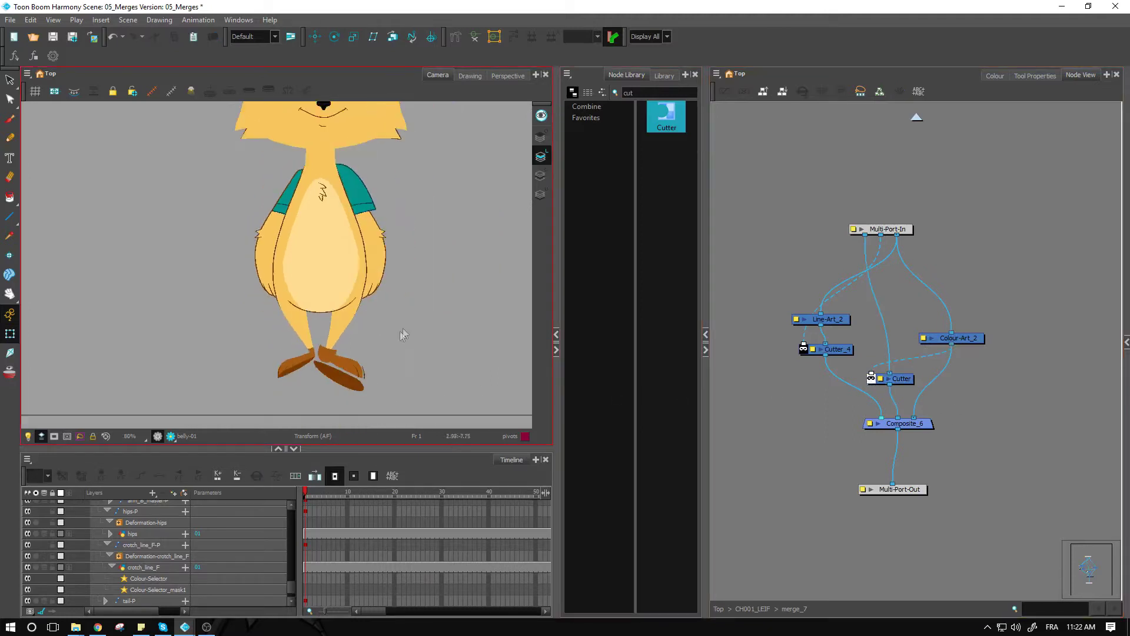
pyautogui.scroll(1, 353, 306)
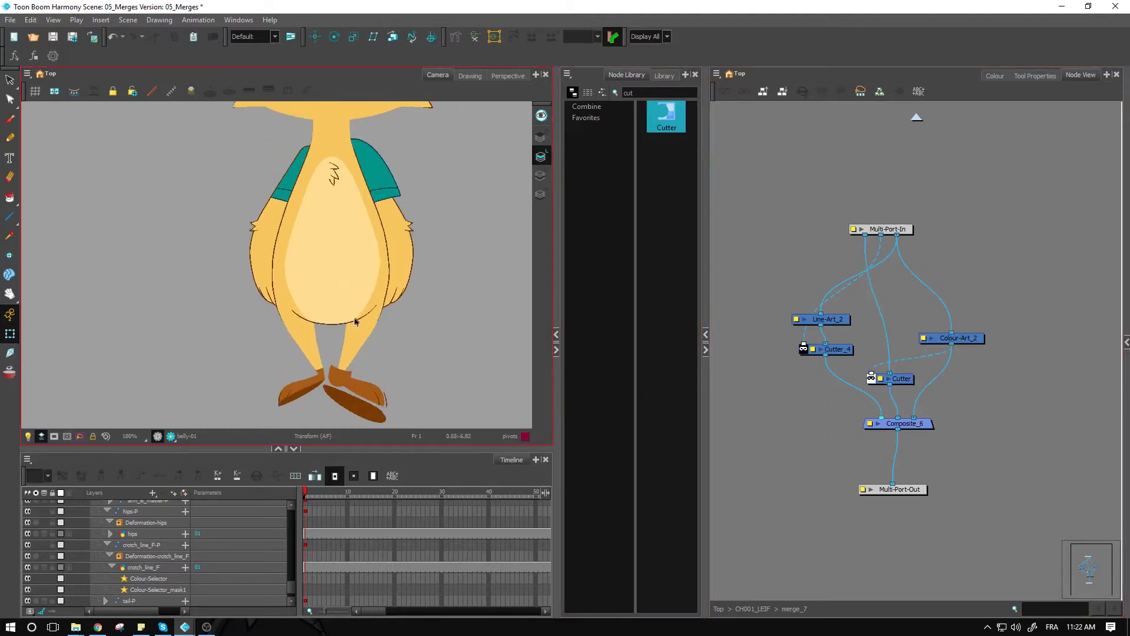
pyautogui.click(355, 321)
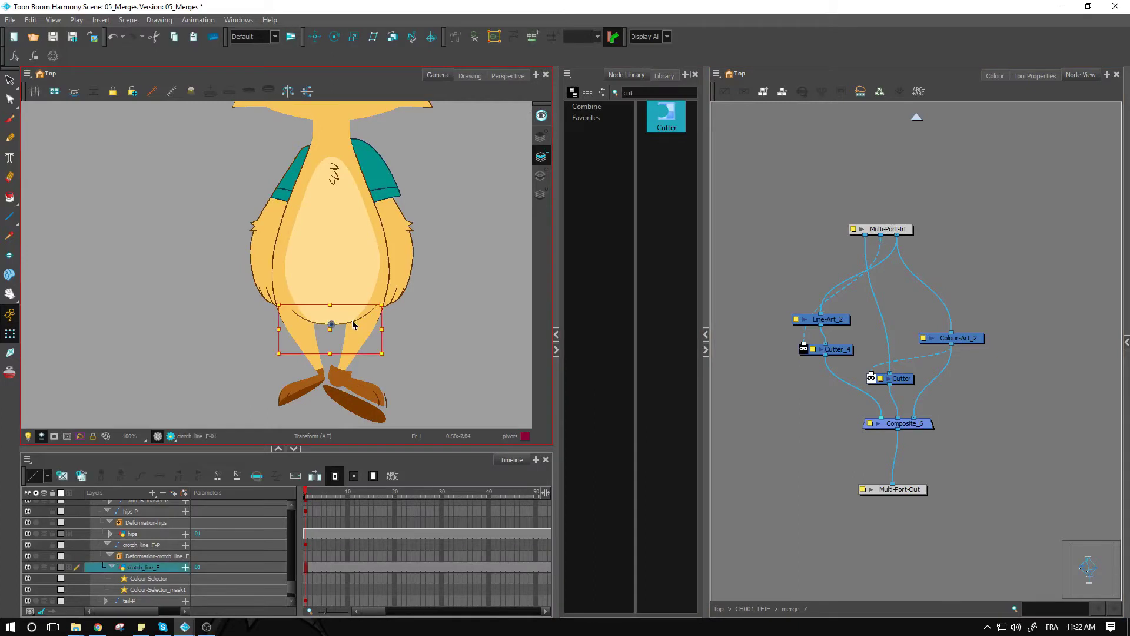
pyautogui.moveTo(356, 321); pyautogui.dragTo(341, 333)
pyautogui.click(341, 334)
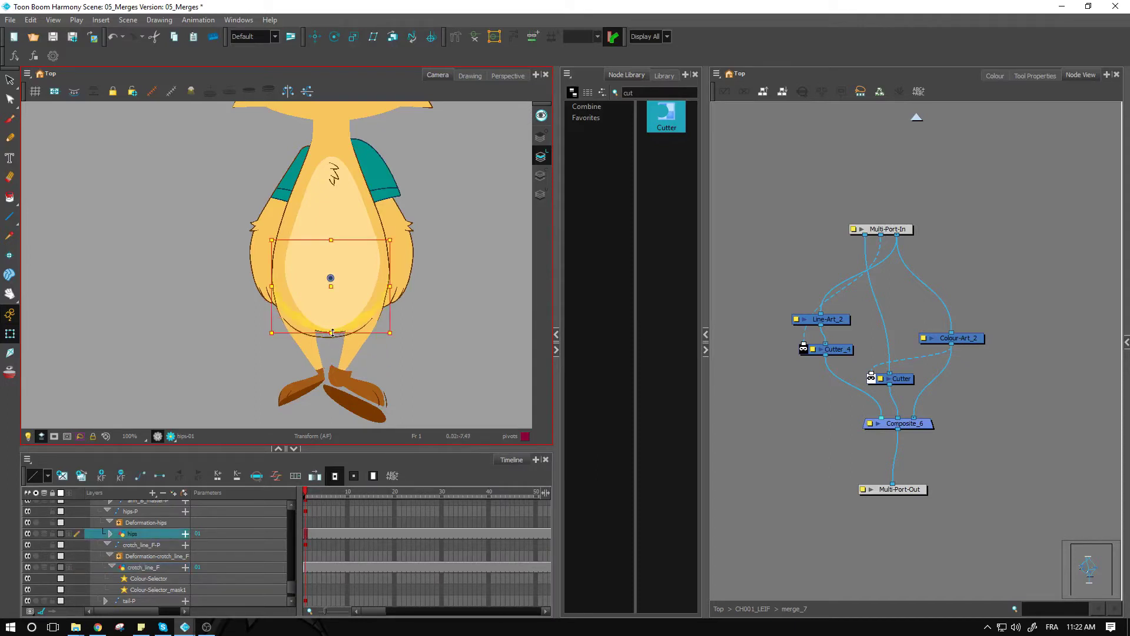
pyautogui.moveTo(331, 346); pyautogui.dragTo(332, 342)
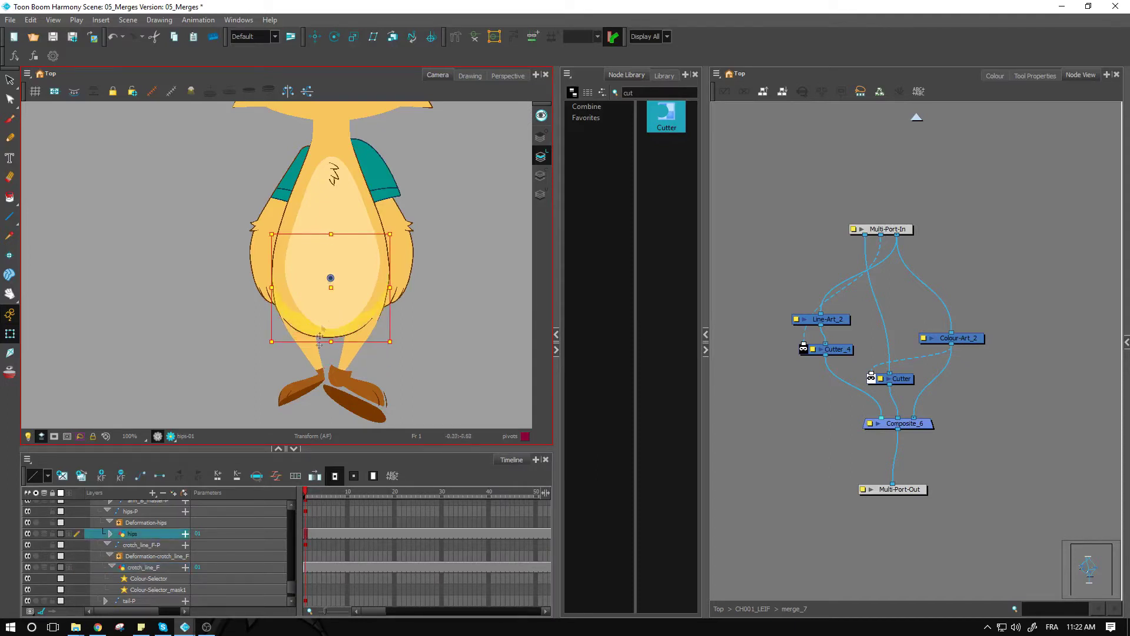
pyautogui.click(388, 353)
pyautogui.hotkey('ctrl', 'z')
pyautogui.moveTo(378, 200); pyautogui.dragTo(382, 289)
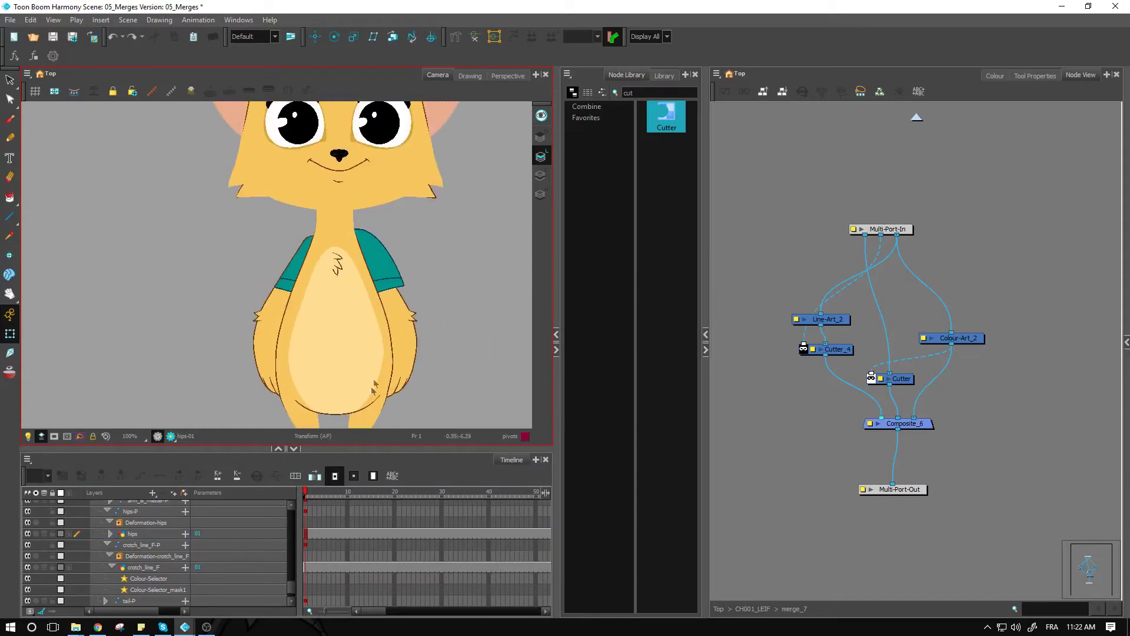
# Return to the CH001_LEIF network, enable the vest_F and vest_B drawings, and move vest_comp aside
pyautogui.click(756, 609)
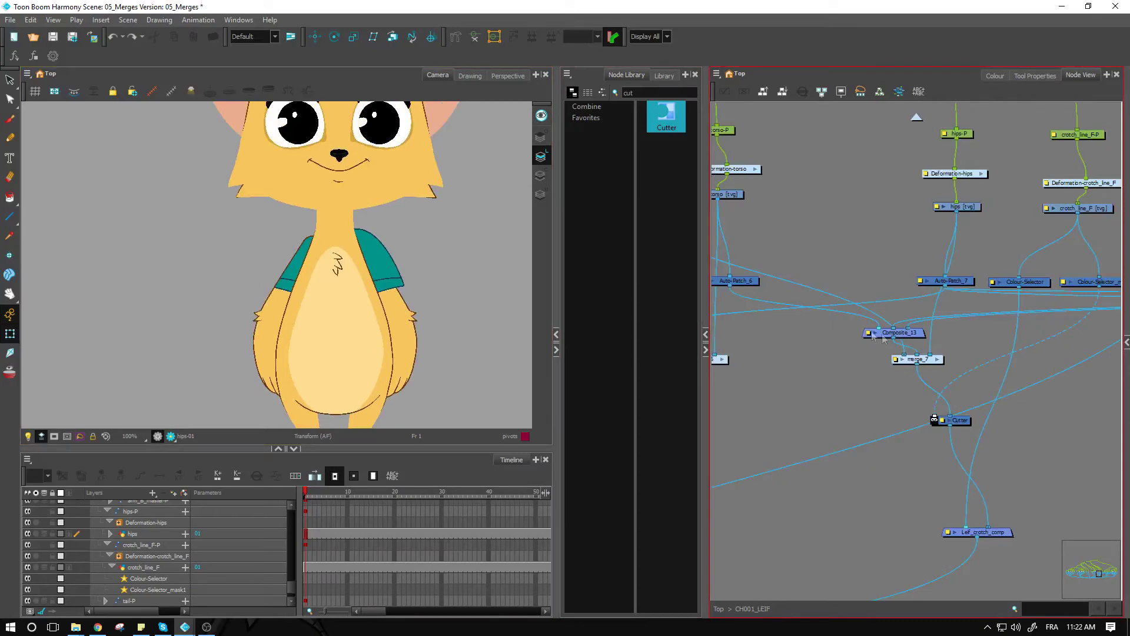
pyautogui.moveTo(785, 286); pyautogui.dragTo(988, 384)
pyautogui.moveTo(836, 315); pyautogui.dragTo(867, 323)
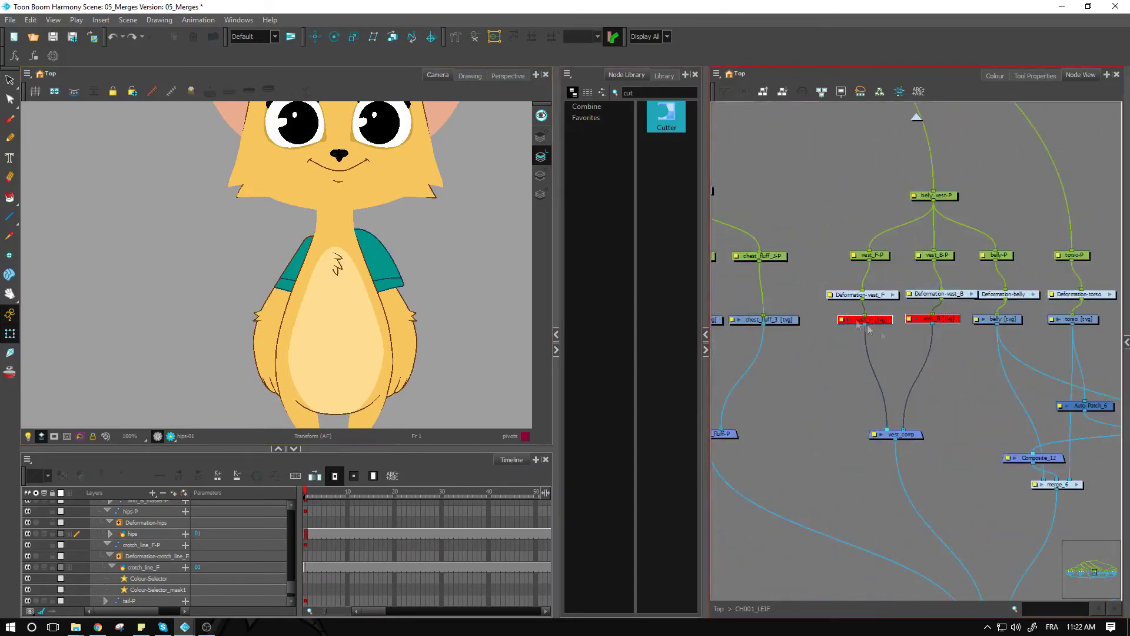
pyautogui.press('a')
pyautogui.click(948, 375)
pyautogui.click(917, 435)
pyautogui.moveTo(918, 437); pyautogui.dragTo(933, 455)
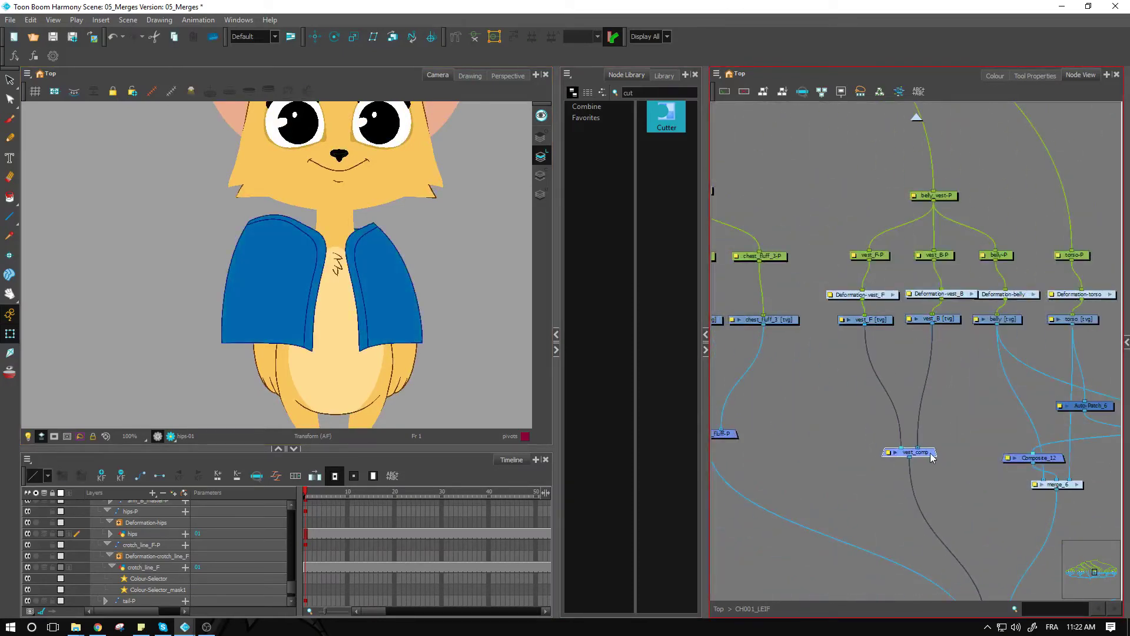
pyautogui.click(942, 321)
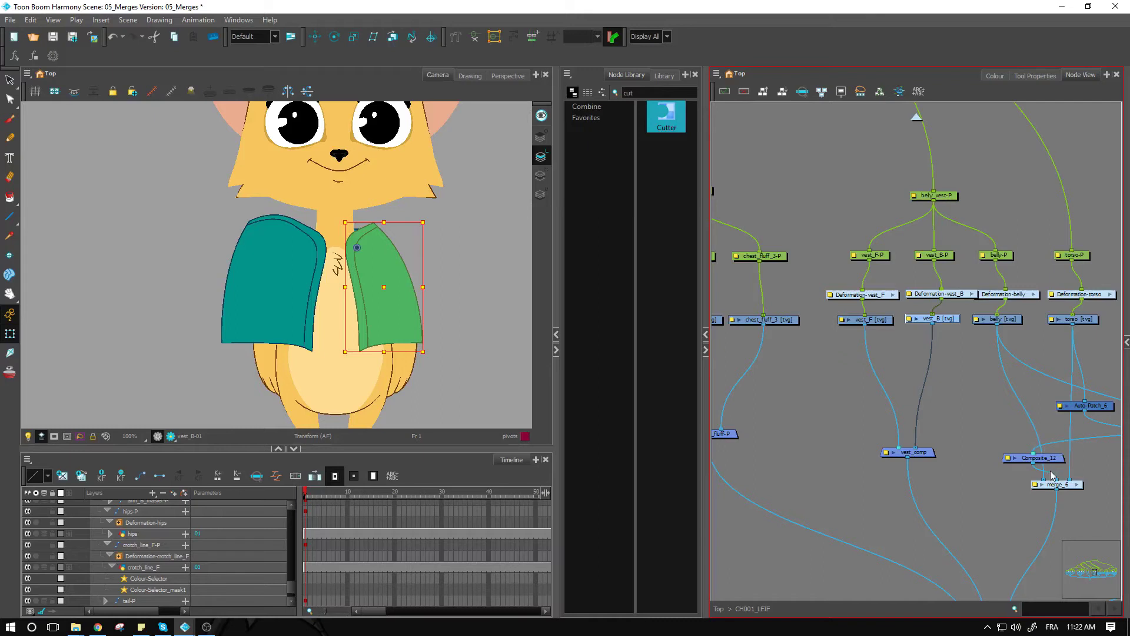
# Examine inside merge_6 how Colour-Art_2 feeds the belly's Cutter, and return to the CH001_LEIF network
pyautogui.moveTo(1066, 485)
pyautogui.mouseDown()
pyautogui.moveTo(1049, 491)
pyautogui.moveTo(1059, 502)
pyautogui.mouseUp()
pyautogui.click(1058, 501)
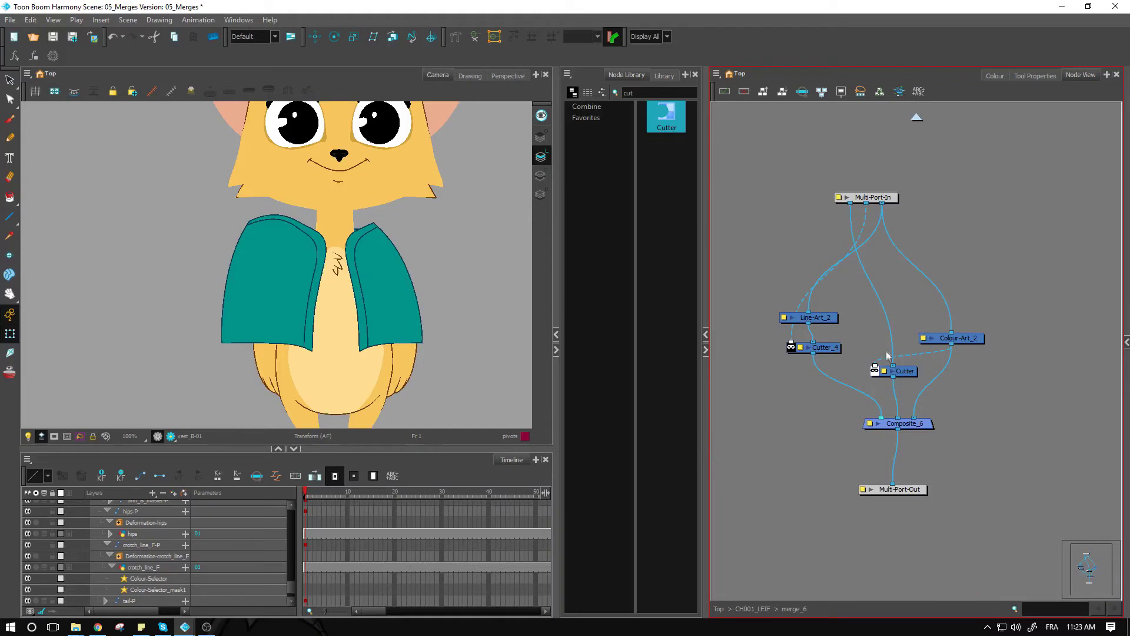
pyautogui.click(969, 340)
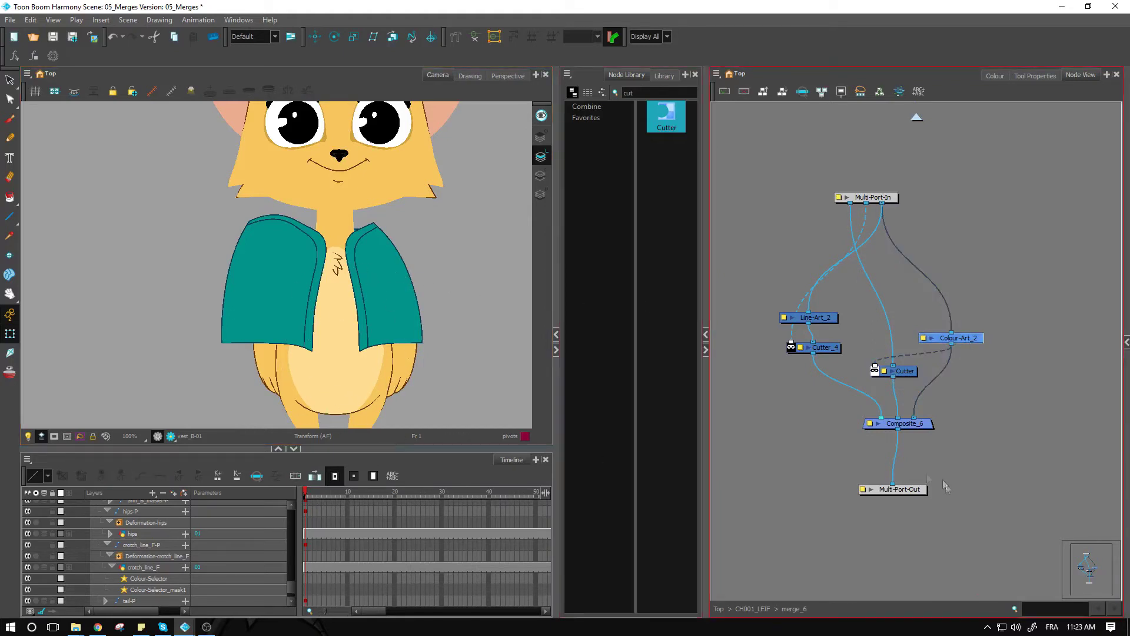
pyautogui.click(759, 608)
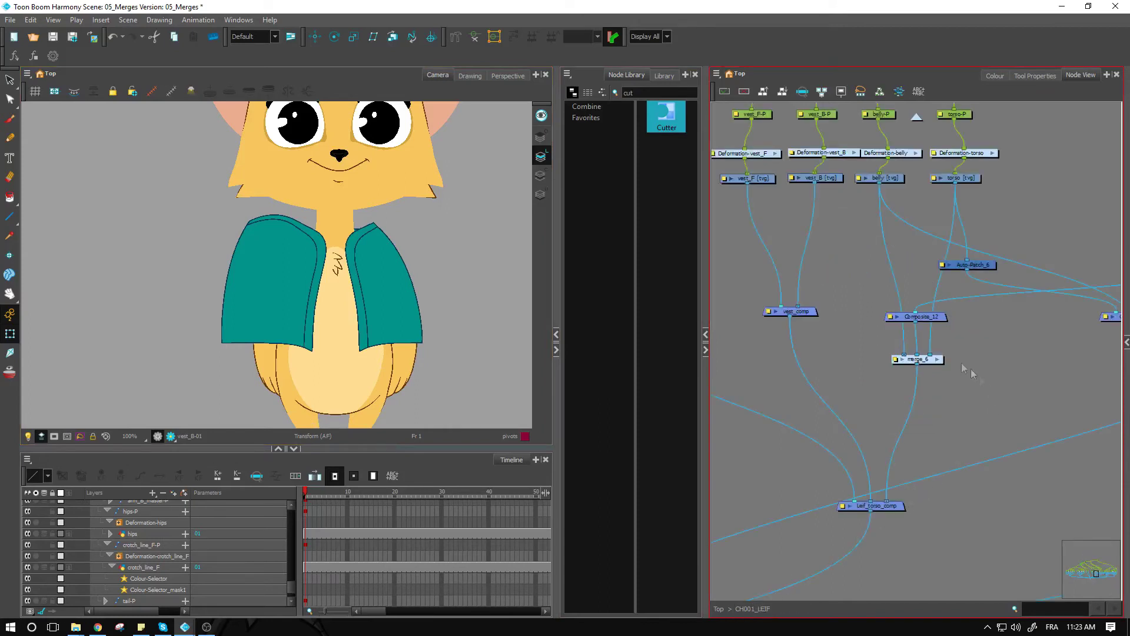
# Disconnect the belly cable from merge_6, add a composite beside Composite_12, and set its mode to Pass Through
pyautogui.moveTo(906, 351); pyautogui.dragTo(869, 303)
pyautogui.click(853, 333)
pyautogui.hotkey('ctrl', 'h')
pyautogui.moveTo(880, 317); pyautogui.dragTo(866, 318)
pyautogui.doubleClick(847, 321)
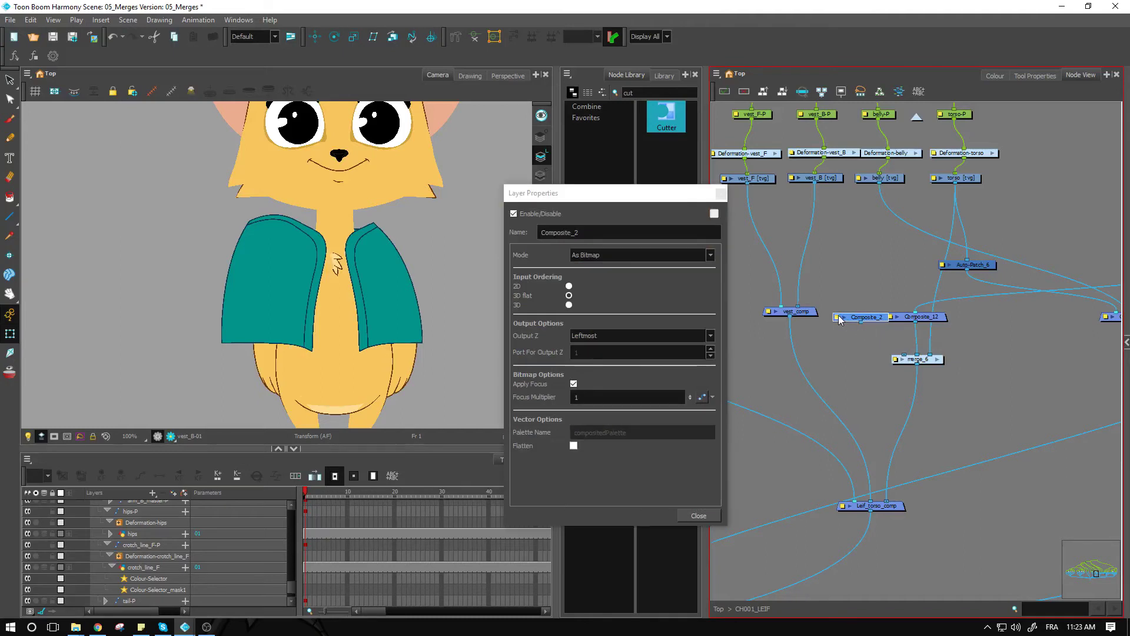
pyautogui.click(646, 254)
pyautogui.click(628, 287)
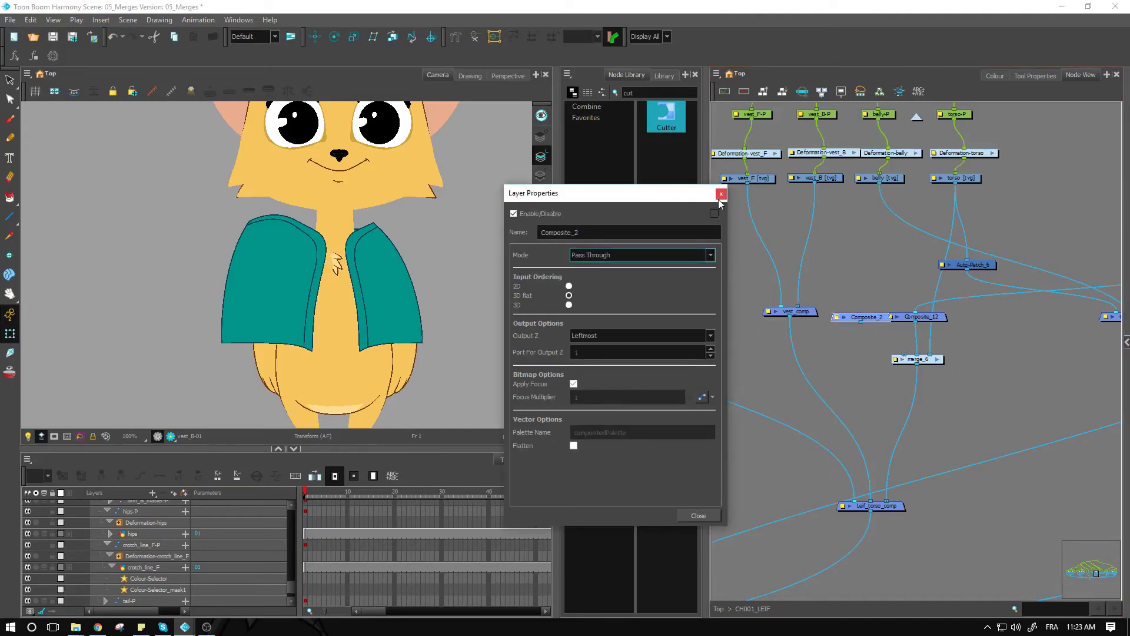
pyautogui.click(721, 195)
# Wire the belly drawing through the new composite into the free input port of merge_6
pyautogui.moveTo(872, 319); pyautogui.dragTo(903, 355)
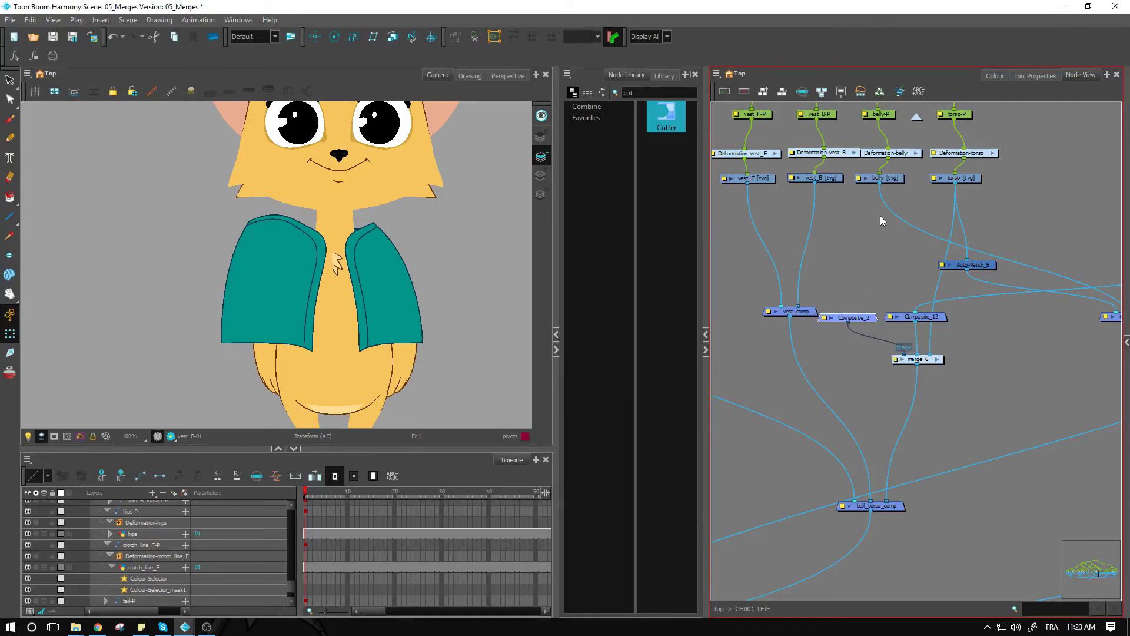
pyautogui.moveTo(878, 187); pyautogui.dragTo(786, 325)
pyautogui.moveTo(868, 313); pyautogui.dragTo(864, 321)
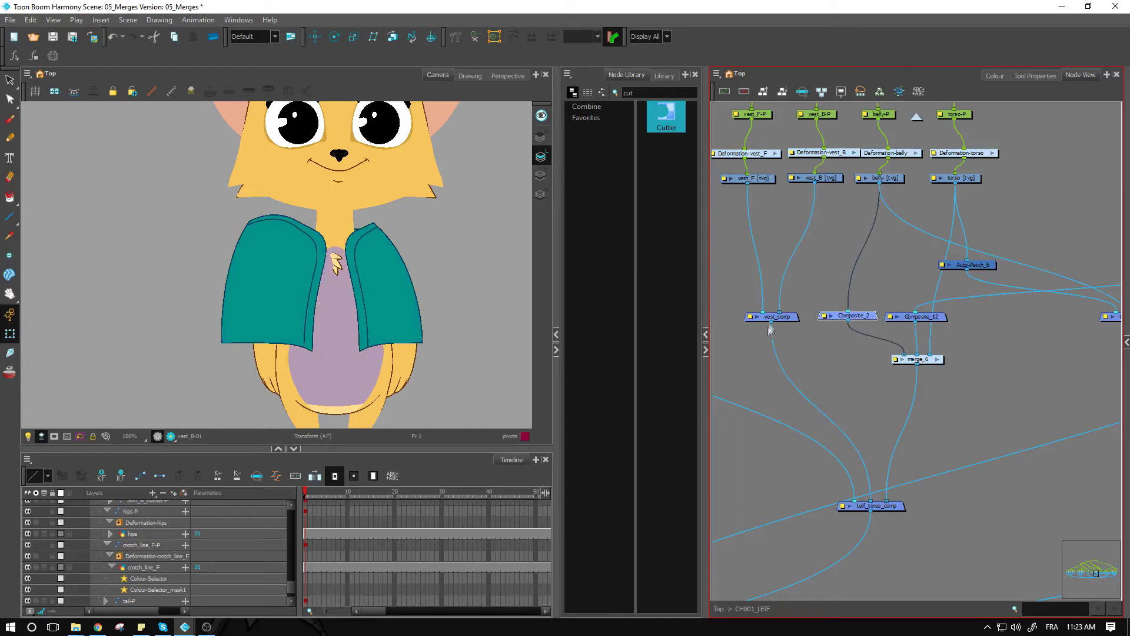
# Reroute the vest_comp output from Leif_torso_comp into Composite_2 in front of the belly, and check the vest clipping on the character
pyautogui.moveTo(778, 321); pyautogui.dragTo(780, 286)
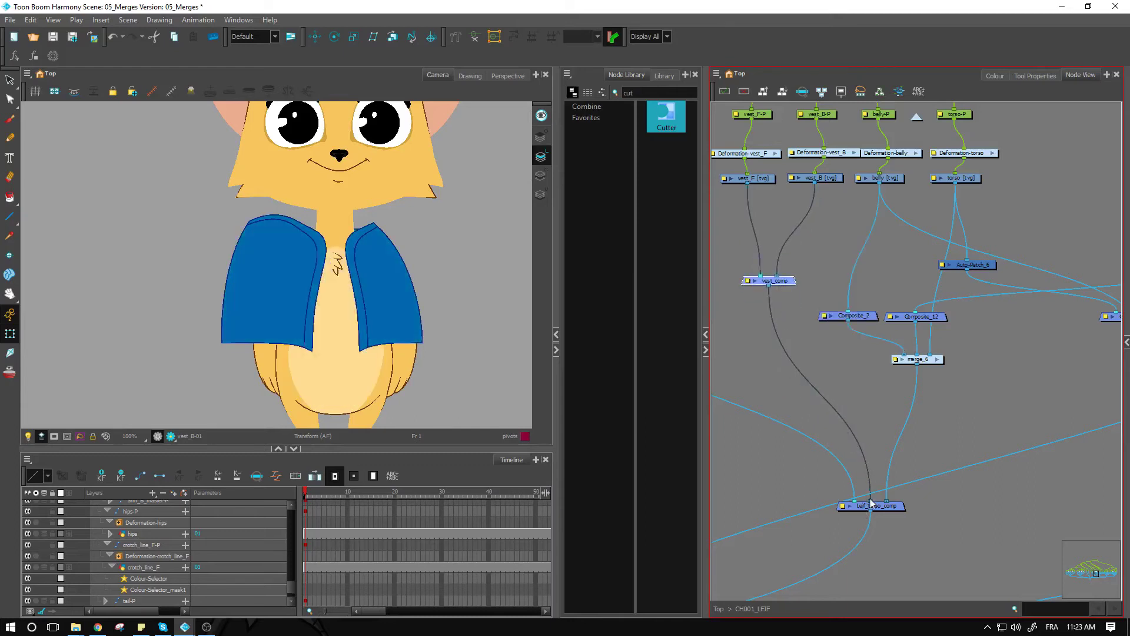
pyautogui.moveTo(871, 501); pyautogui.dragTo(837, 311)
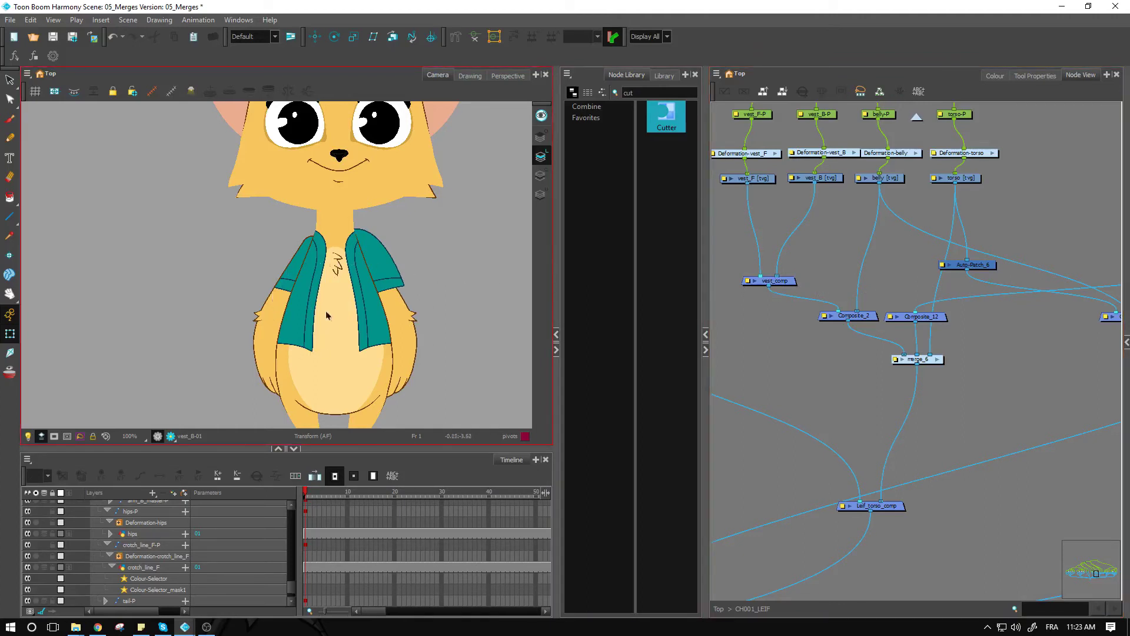
pyautogui.moveTo(839, 312)
pyautogui.mouseDown()
pyautogui.moveTo(854, 312)
pyautogui.moveTo(838, 313)
pyautogui.mouseUp()
pyautogui.scroll(3, 475, 331)
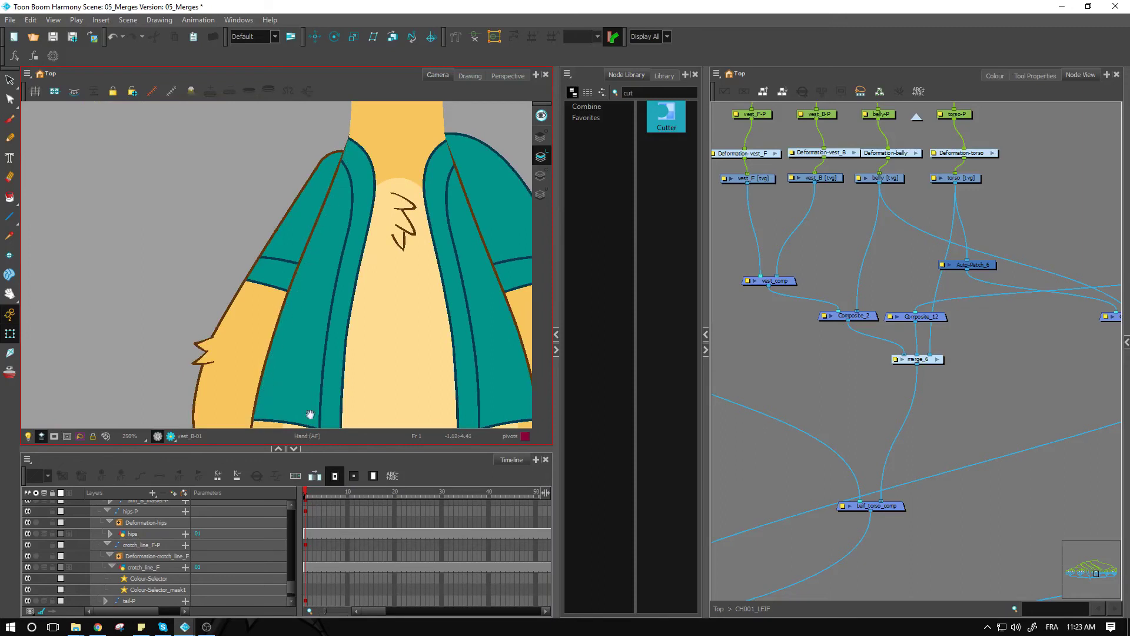
pyautogui.scroll(2, 329, 338)
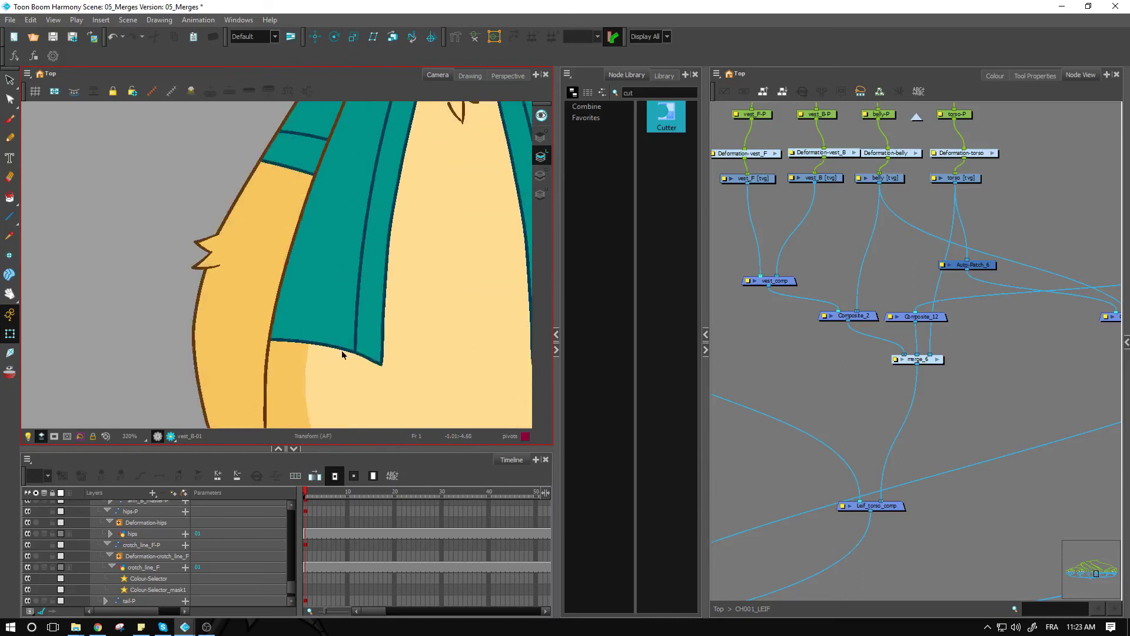
pyautogui.scroll(-4, 347, 355)
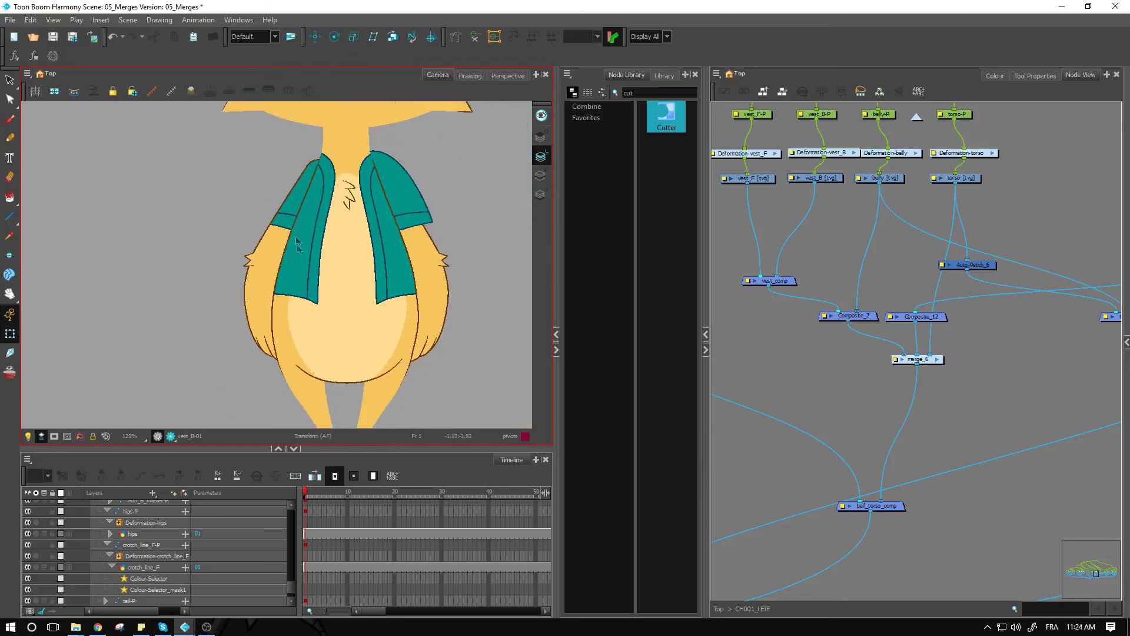
pyautogui.scroll(-2, 428, 305)
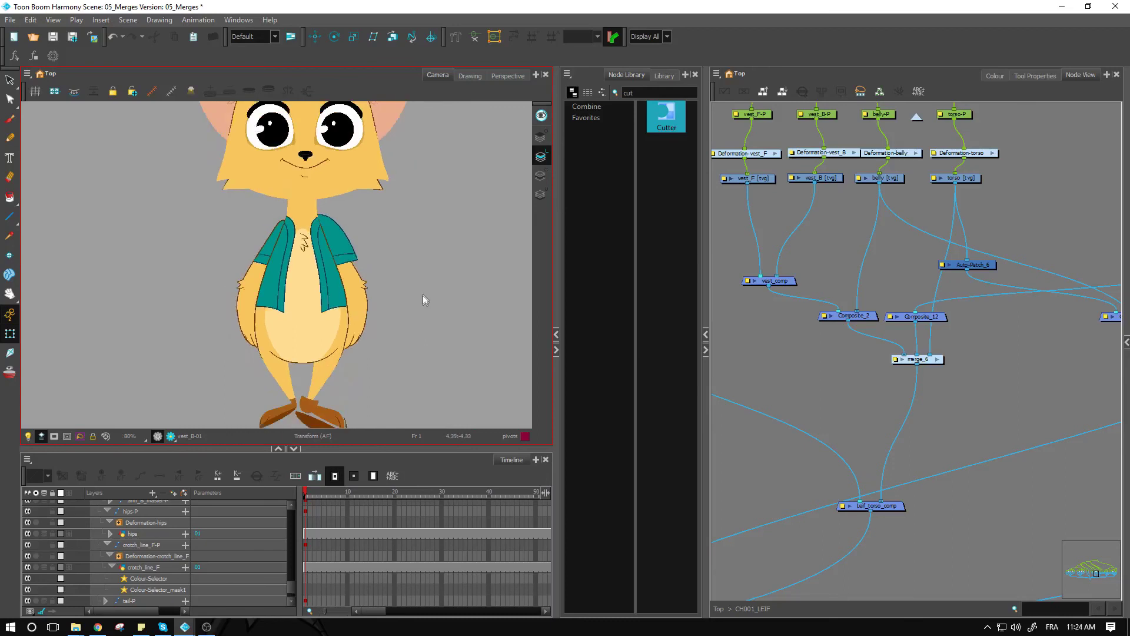
pyautogui.scroll(-2, 422, 295)
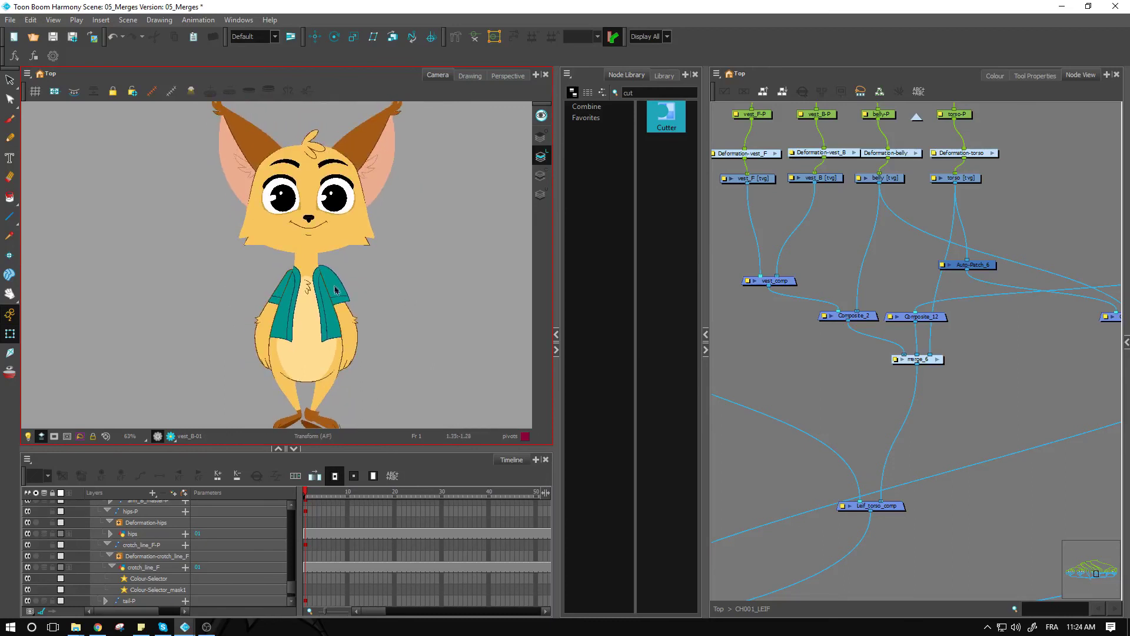